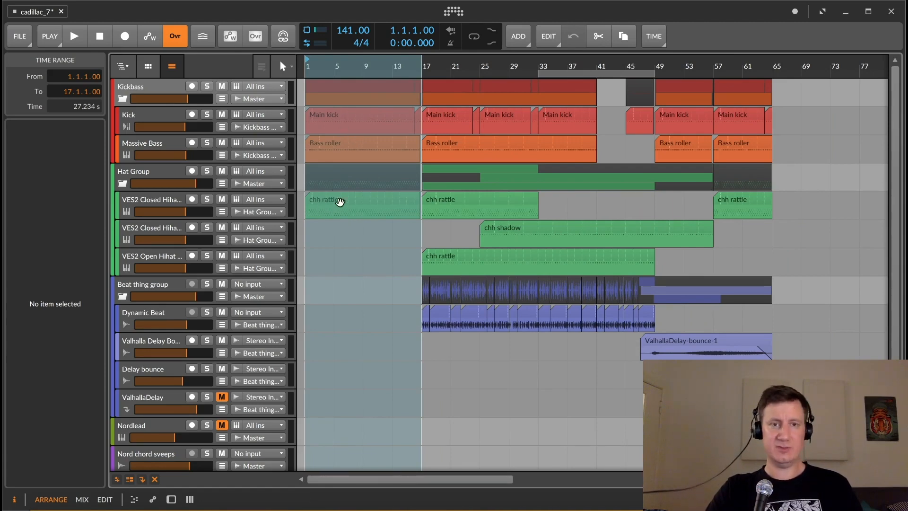
- Show the automation lane of the Kickbass group track and zoom in on the opening bars
{"action": "left_click", "coordinate": [146, 93]}
{"action": "left_click", "coordinate": [222, 98]}
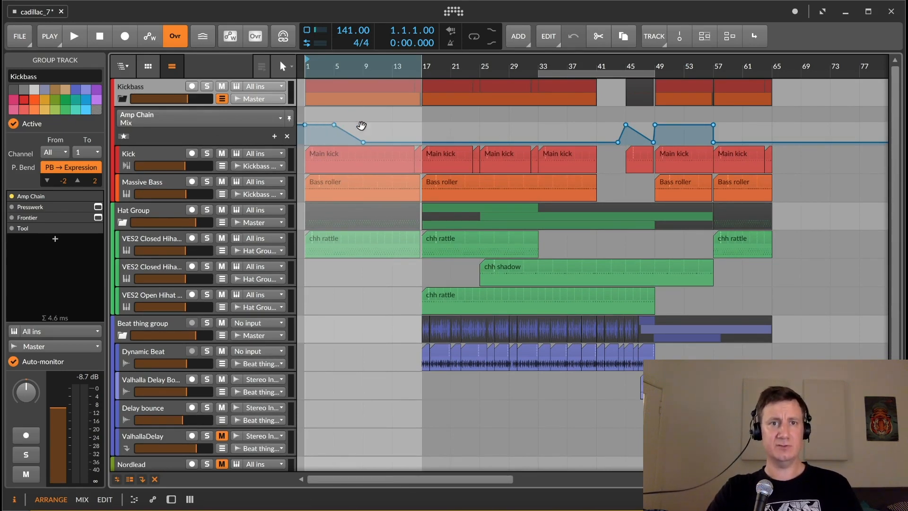
{"action": "left_click_drag", "start_coordinate": [403, 64], "coordinate": [473, 113]}
{"action": "left_click_drag", "start_coordinate": [459, 192], "coordinate": [457, 182]}
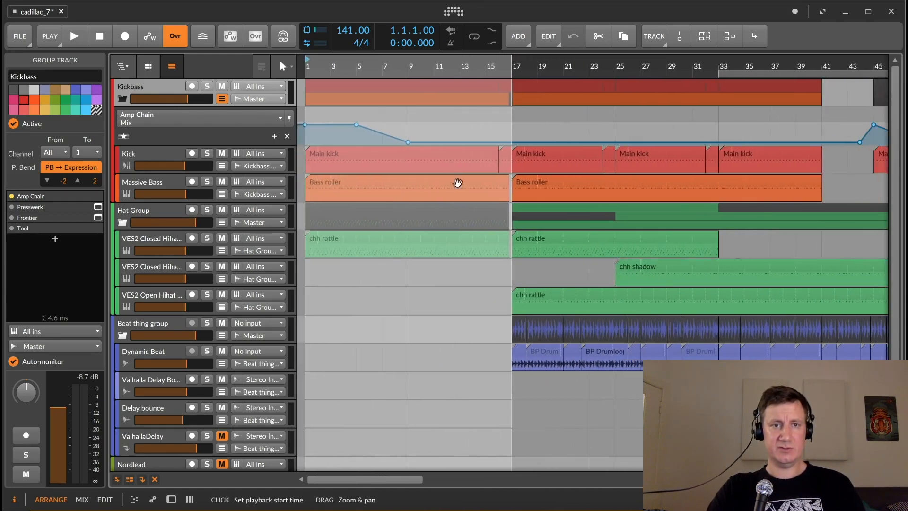
- Select the Amp Chain Mix automation point at bar 1 in the Kickbass lane
{"action": "left_click", "coordinate": [314, 275]}
{"action": "left_click", "coordinate": [312, 301]}
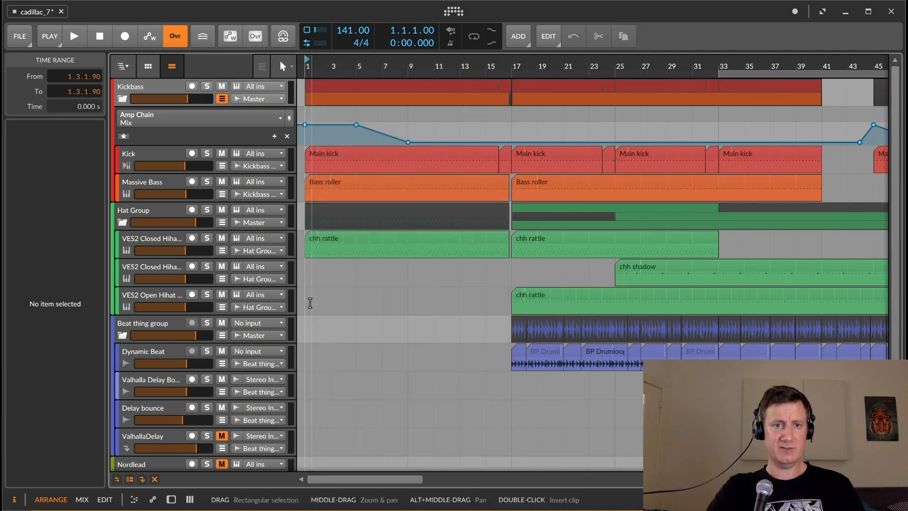
{"action": "left_click_drag", "start_coordinate": [310, 66], "coordinate": [309, 80]}
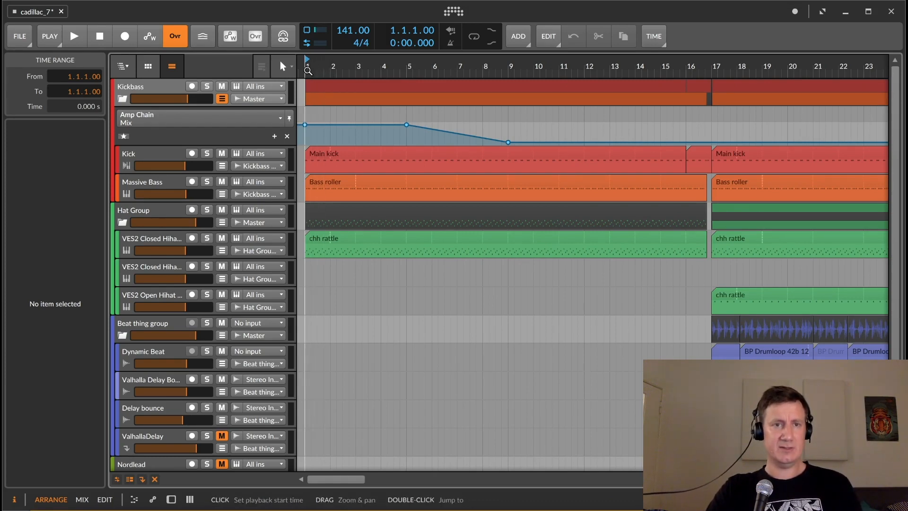
{"action": "mouse_move", "coordinate": [305, 124]}
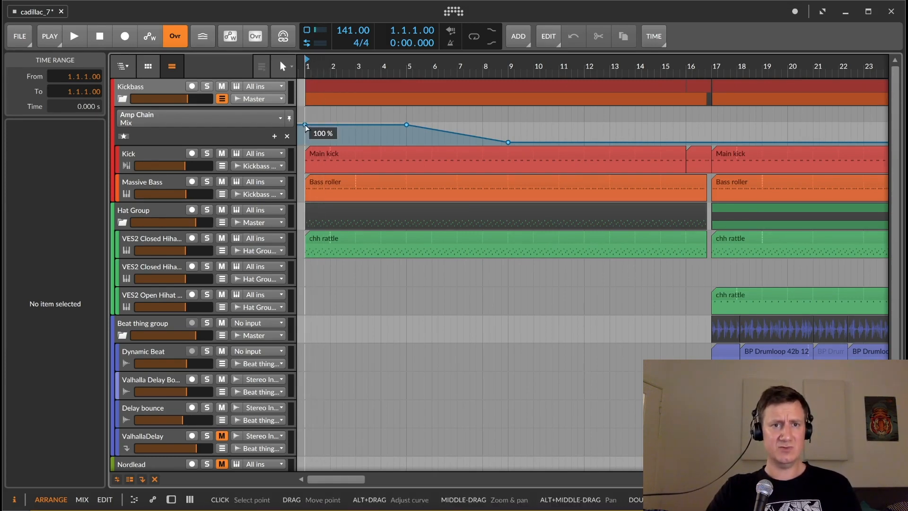
{"action": "left_click", "coordinate": [305, 125]}
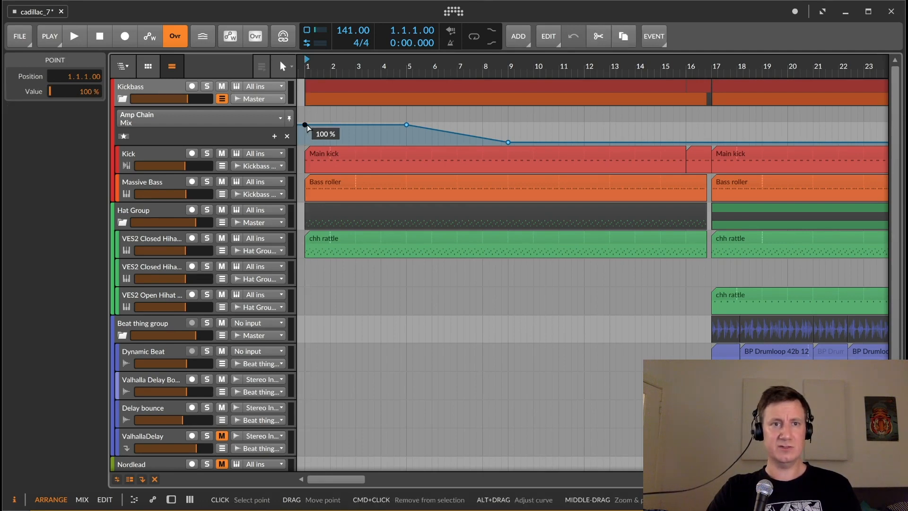
- Hide the Kickbass automation lane, collapsing the Kickbass and Hat Group tracks
{"action": "left_click", "coordinate": [145, 214]}
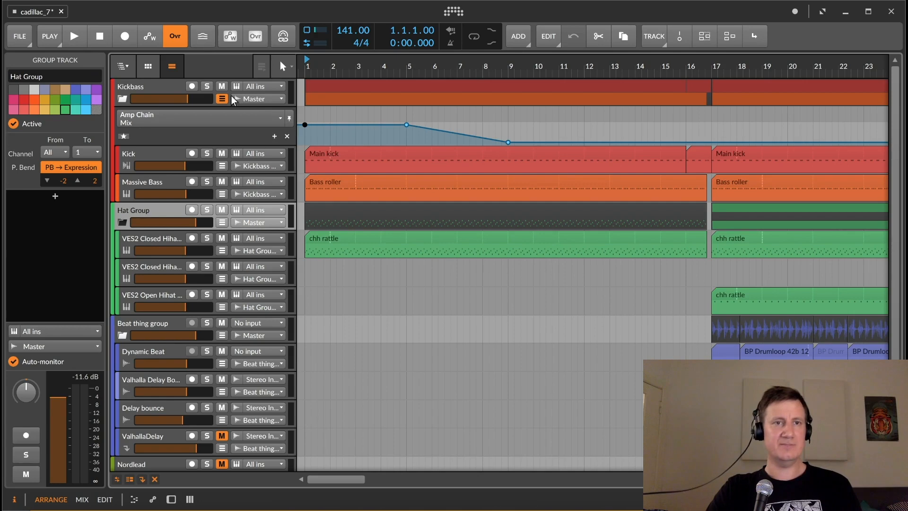
{"action": "left_click", "coordinate": [122, 99]}
{"action": "left_click", "coordinate": [121, 127]}
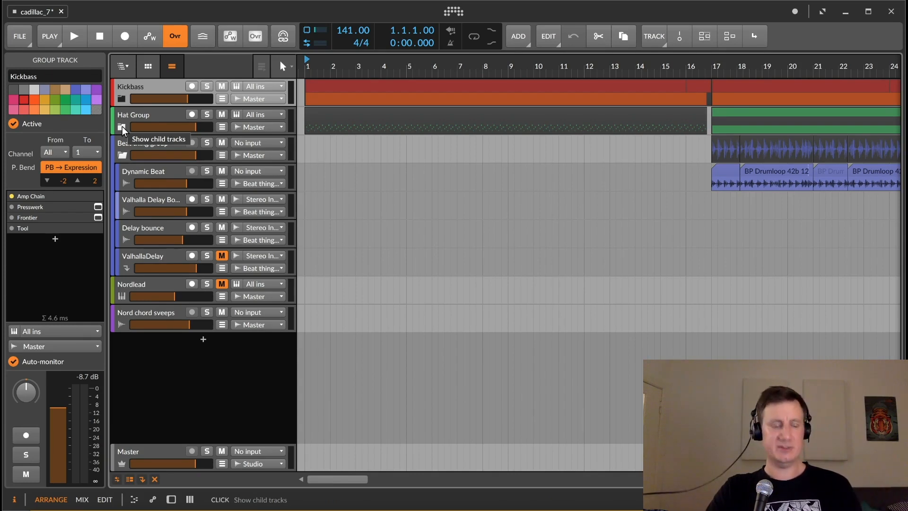
{"action": "left_click", "coordinate": [163, 113]}
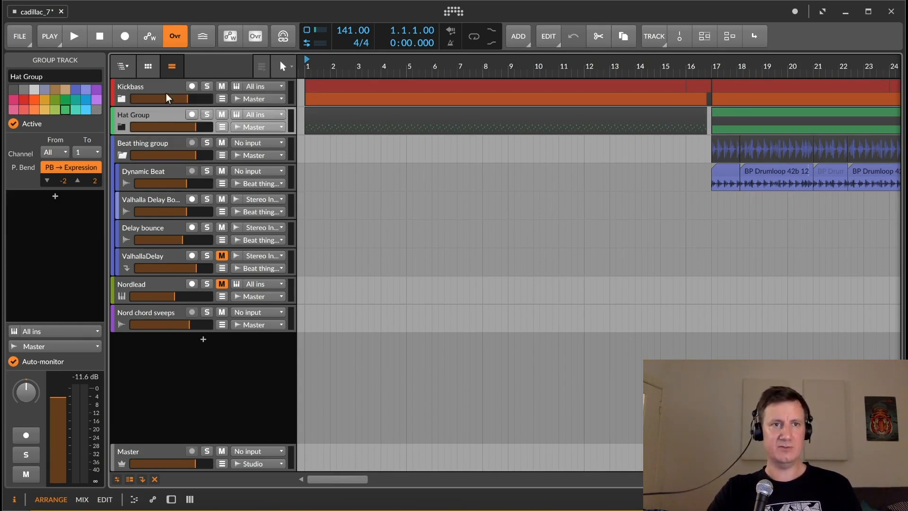
{"action": "left_click", "coordinate": [168, 95]}
{"action": "left_click", "coordinate": [148, 283]}
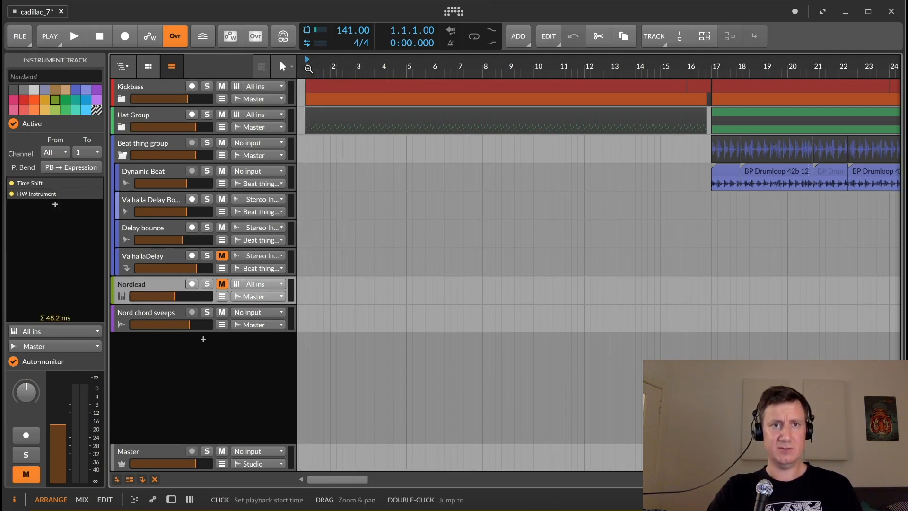
- Loop the arrangement from bar 1 to bar 17 and play back the looped section
{"action": "left_click_drag", "start_coordinate": [305, 74], "coordinate": [673, 74]}
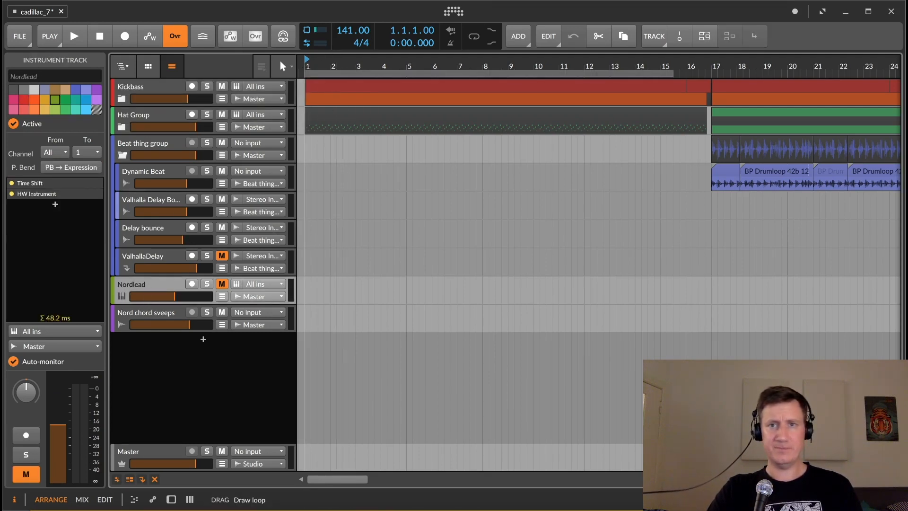
{"action": "left_click", "coordinate": [467, 34]}
{"action": "left_click_drag", "start_coordinate": [318, 57], "coordinate": [316, 63]}
{"action": "key", "text": "space"}
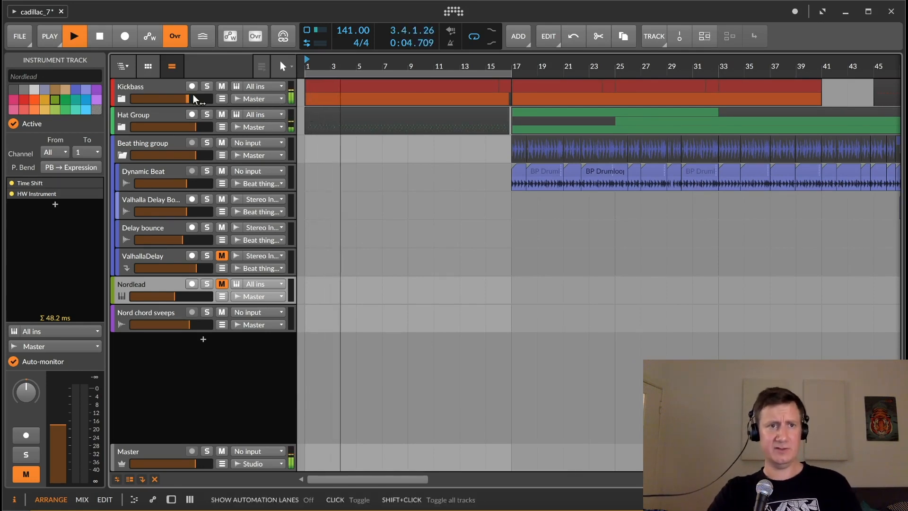
{"action": "left_click", "coordinate": [144, 87]}
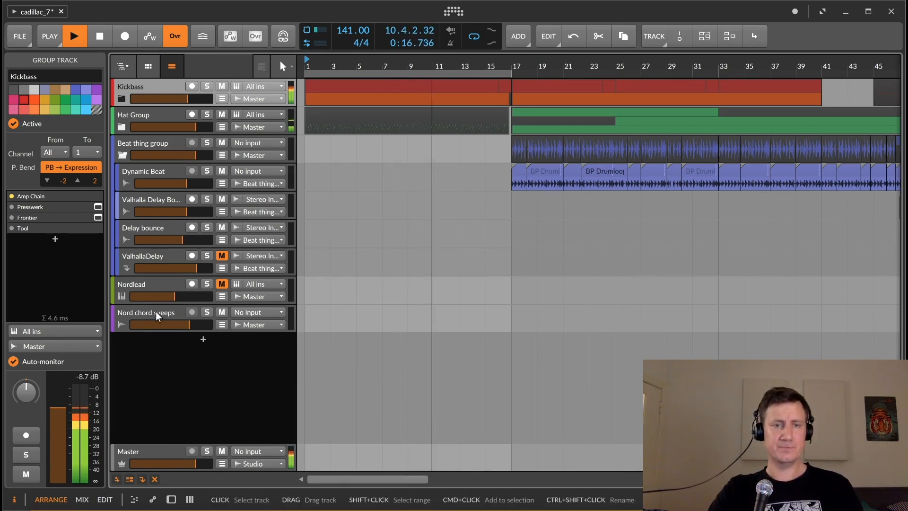
{"action": "key", "text": "space"}
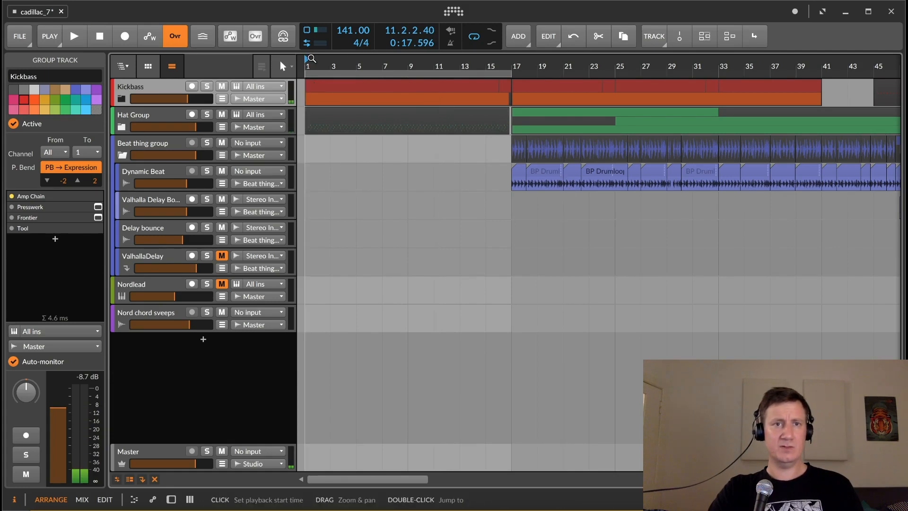
- Show the clip launcher alongside the arranger and add an instrument track with the Polysynth device below Nord chord sweeps
{"action": "left_click", "coordinate": [146, 312]}
{"action": "left_click", "coordinate": [149, 65]}
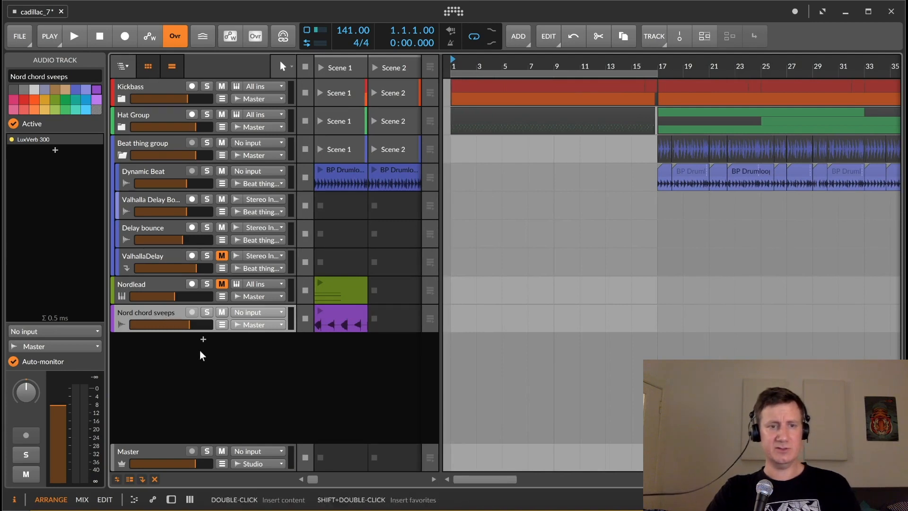
{"action": "double_click", "coordinate": [320, 339]}
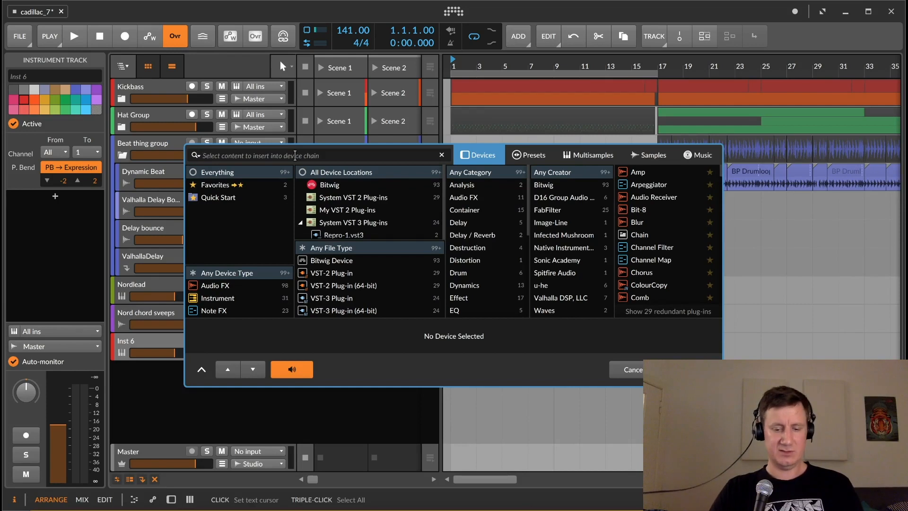
{"action": "type", "text": "poly"}
{"action": "key", "text": "Down"}
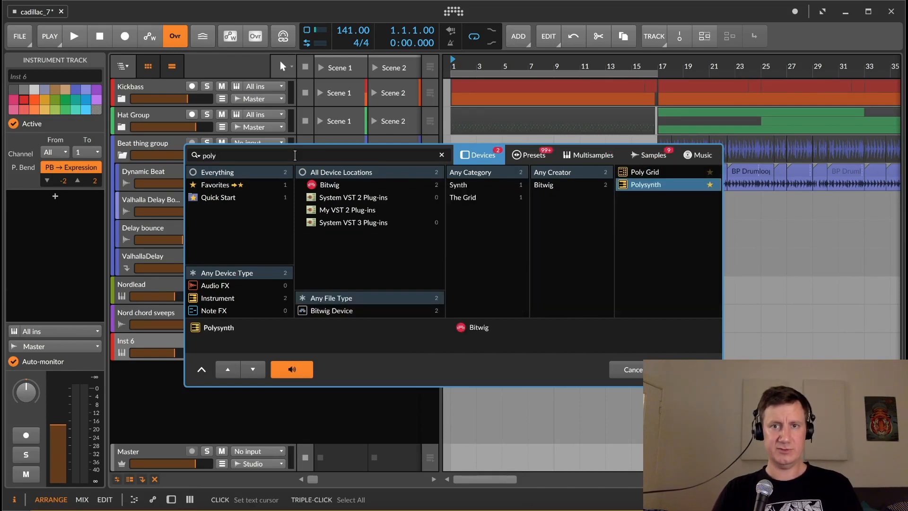
{"action": "key", "text": "BackSpace"}
{"action": "key", "text": "BackSpace"}
{"action": "key", "text": "BackSpace"}
{"action": "key", "text": "BackSpace"}
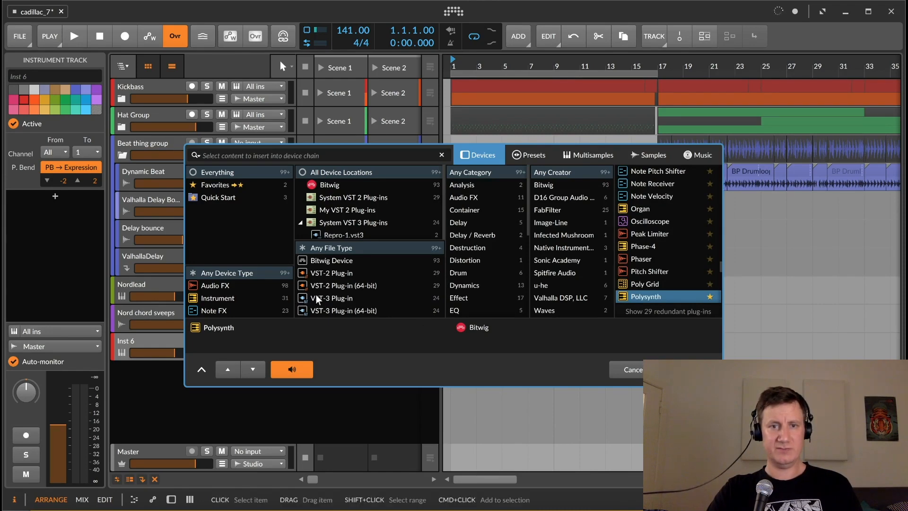
{"action": "key", "text": "Return"}
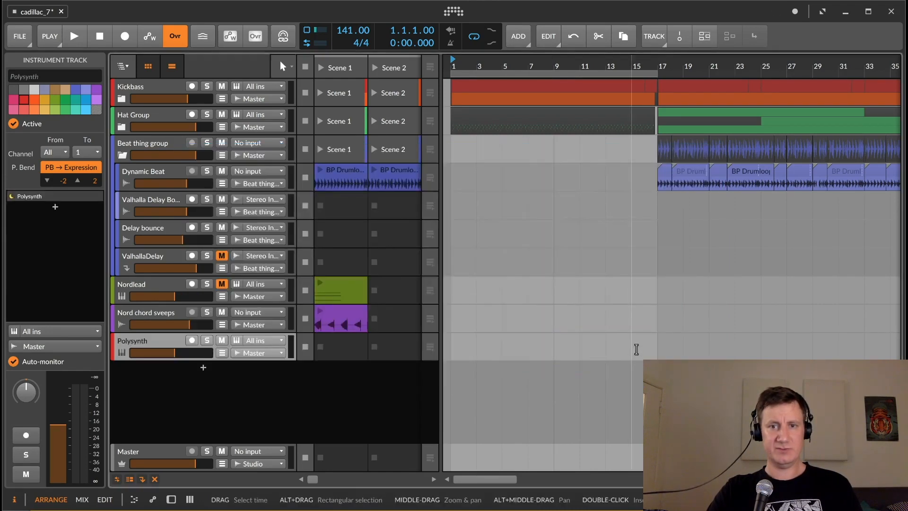
- Open the device view for the Polysynth track
{"action": "double_click", "coordinate": [149, 337]}
{"action": "left_click_drag", "start_coordinate": [262, 331], "coordinate": [263, 327]}
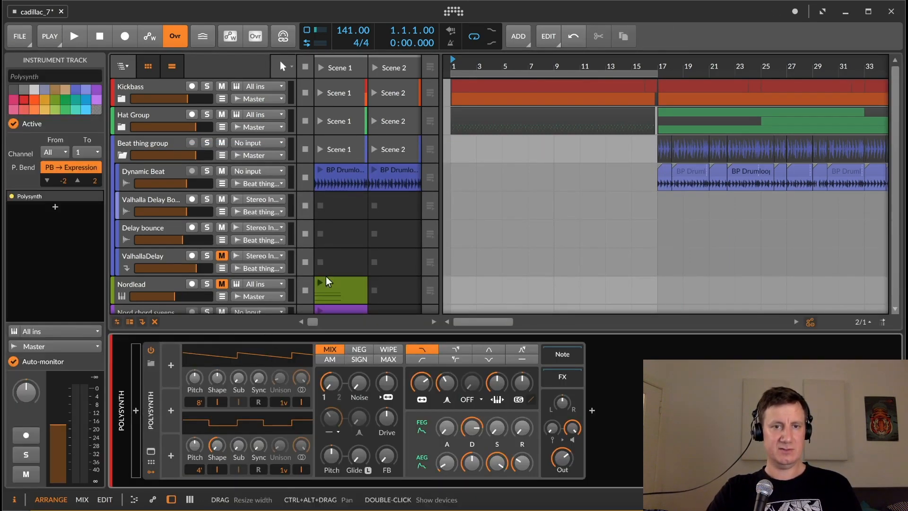
{"action": "scroll", "coordinate": [349, 230], "scroll_direction": "down", "scroll_amount": 3}
{"action": "left_click", "coordinate": [141, 254]}
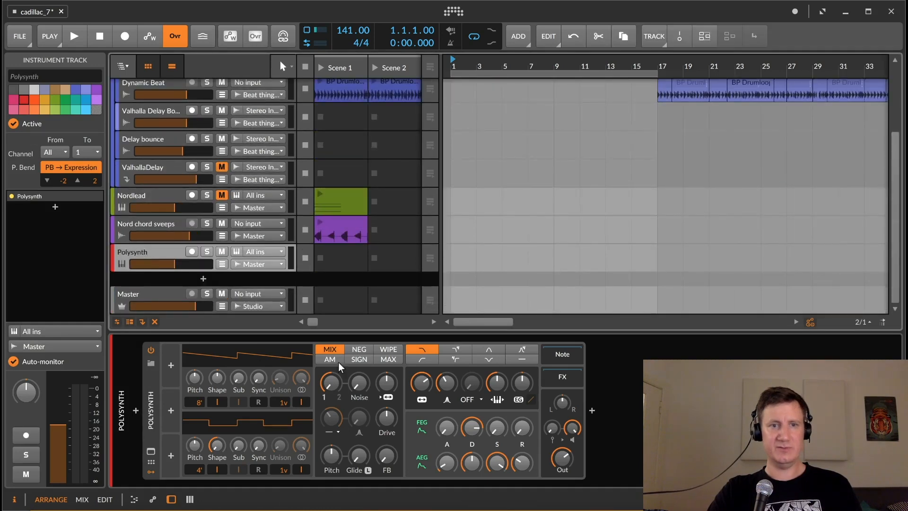
- Examine the Polysynth's oscillator blend modes, filter and envelope controls
{"action": "left_click", "coordinate": [151, 402]}
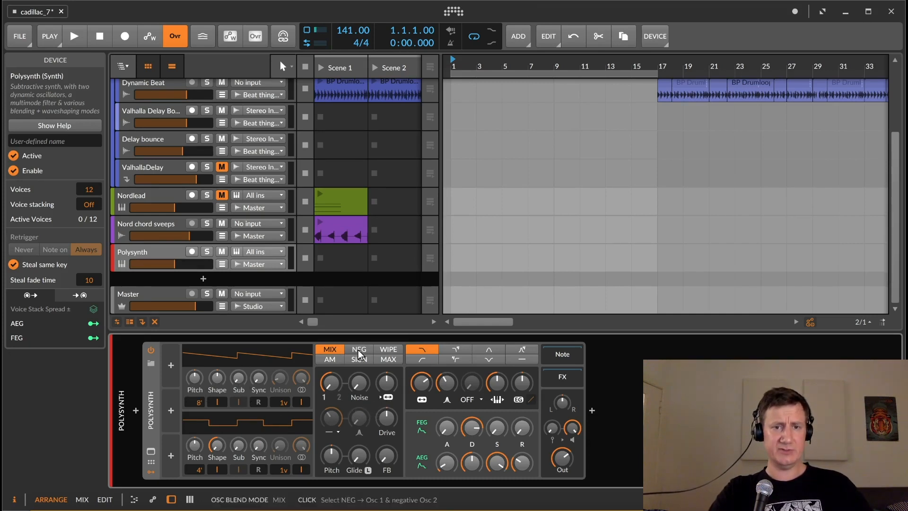
{"action": "left_click", "coordinate": [331, 359]}
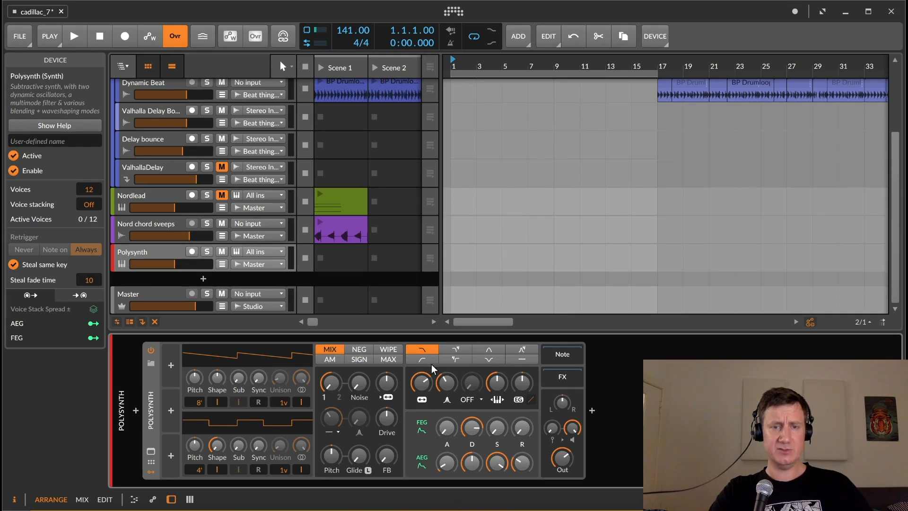
{"action": "left_click_drag", "start_coordinate": [474, 391], "coordinate": [474, 392]}
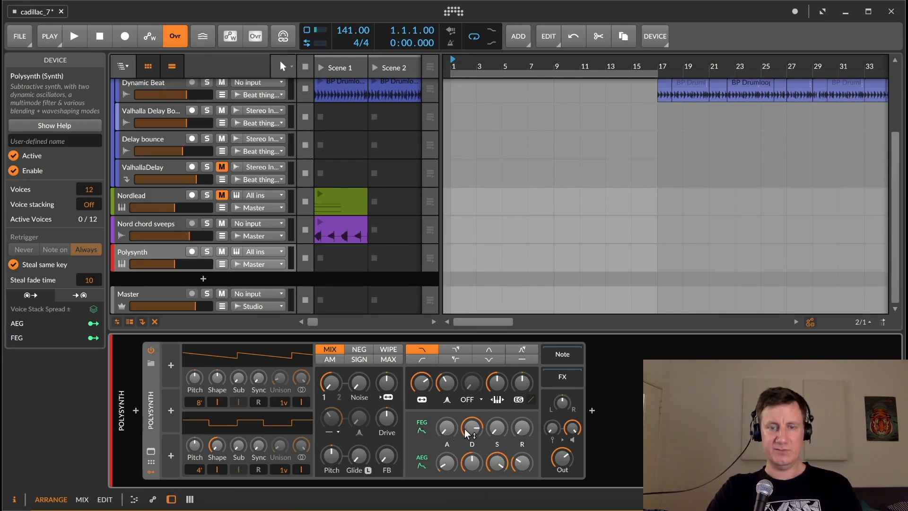
{"action": "left_click", "coordinate": [153, 251]}
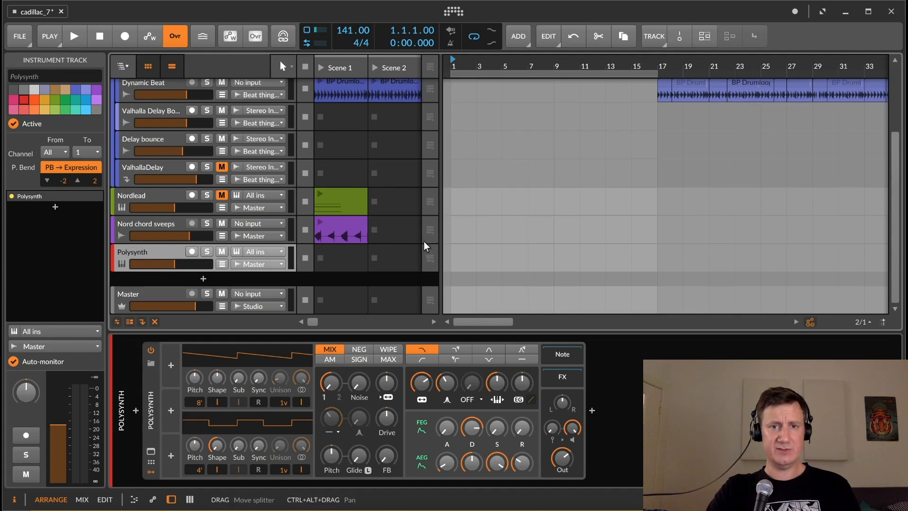
{"action": "scroll", "coordinate": [457, 148], "scroll_direction": "up", "scroll_amount": 3}
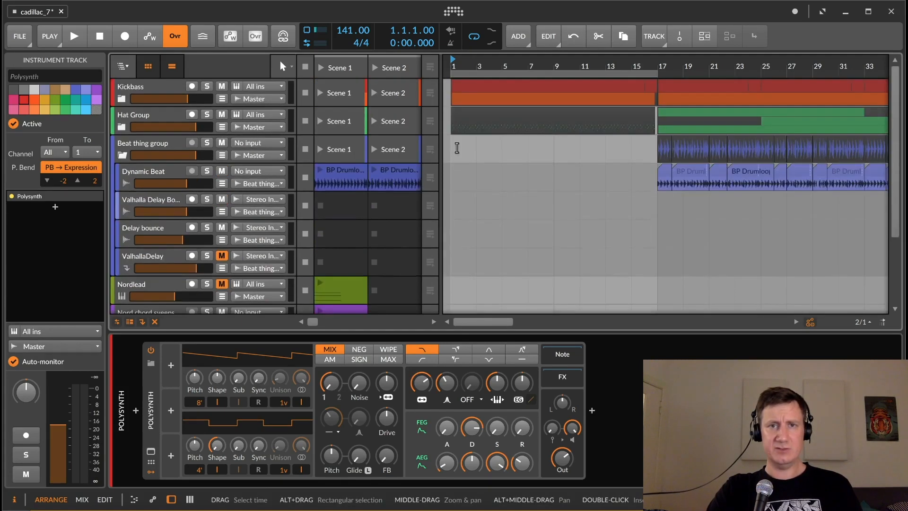
{"action": "scroll", "coordinate": [456, 148], "scroll_direction": "down", "scroll_amount": 3}
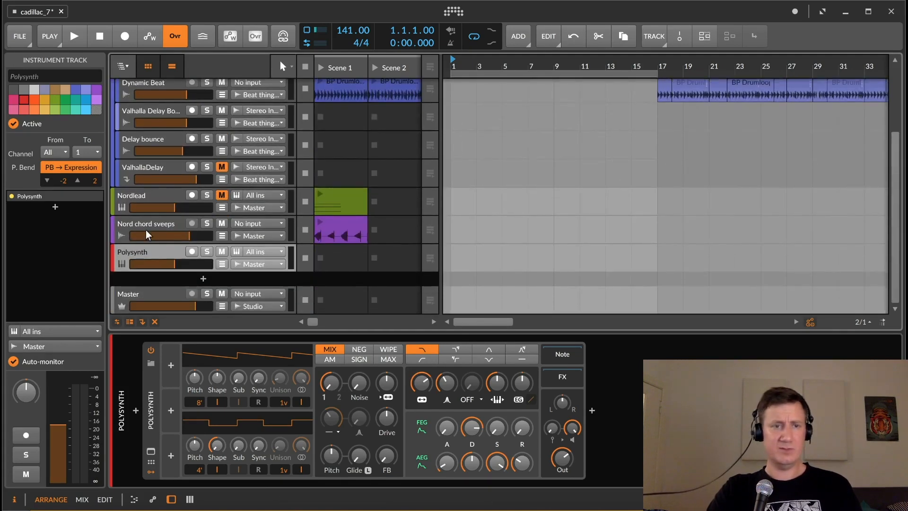
{"action": "scroll", "coordinate": [452, 156], "scroll_direction": "up", "scroll_amount": 3}
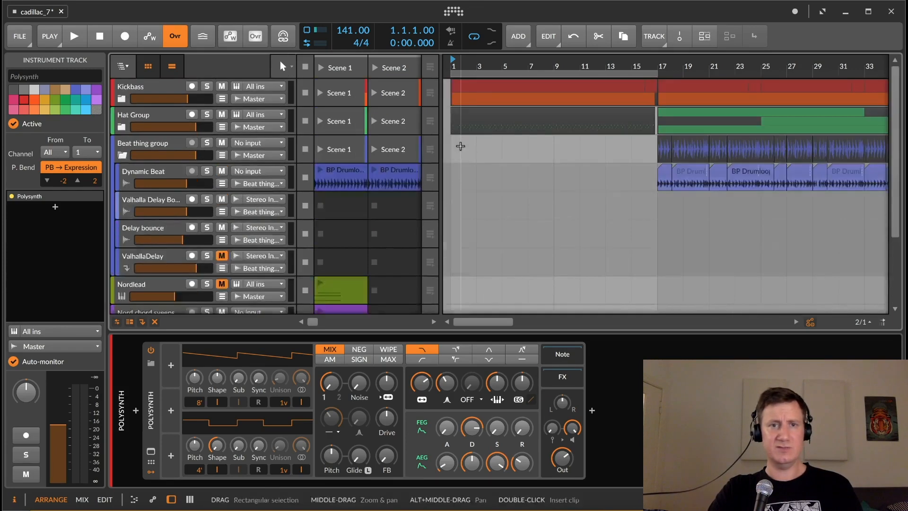
- Create an empty clip in the Polysynth track's Scene 1 slot and open it in the note editor
{"action": "scroll", "coordinate": [450, 113], "scroll_direction": "down", "scroll_amount": 3}
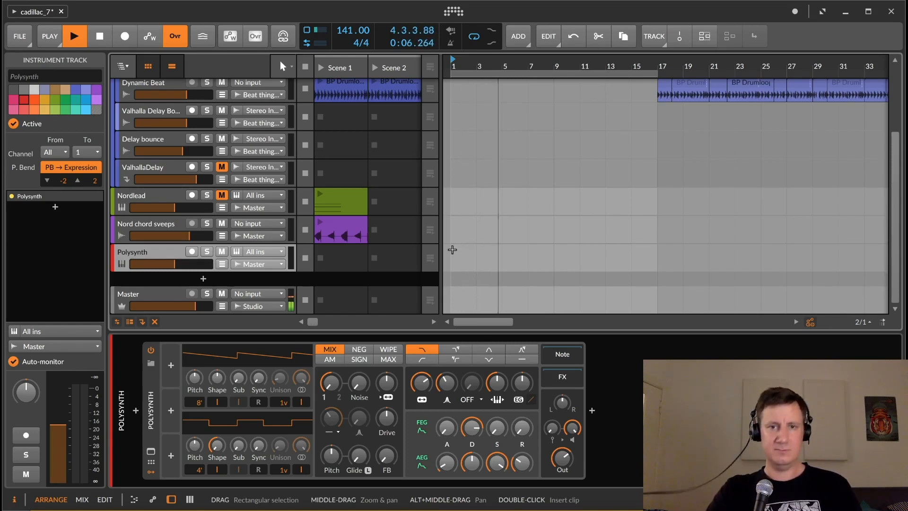
{"action": "double_click", "coordinate": [345, 260]}
{"action": "double_click", "coordinate": [338, 255]}
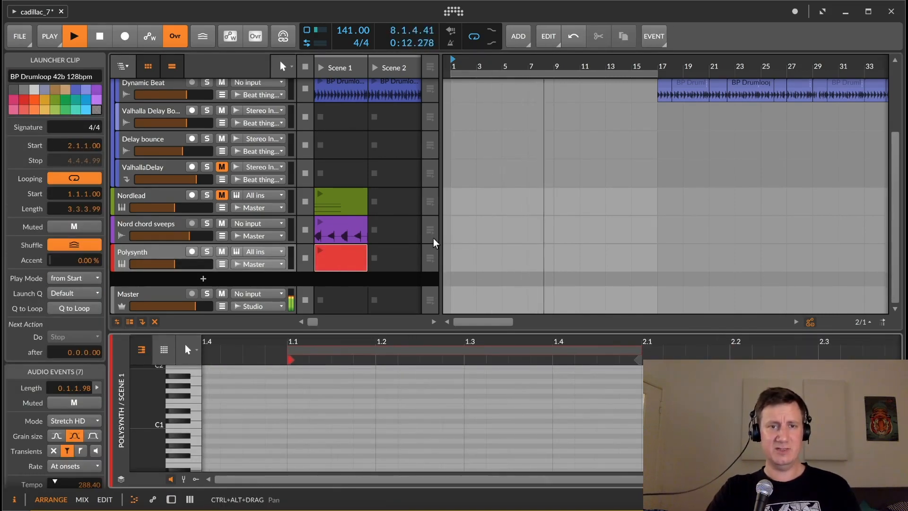
- Launch the new Polysynth clip, audition a note around C1 against the playing beat, and stop playback
{"action": "left_click", "coordinate": [320, 255]}
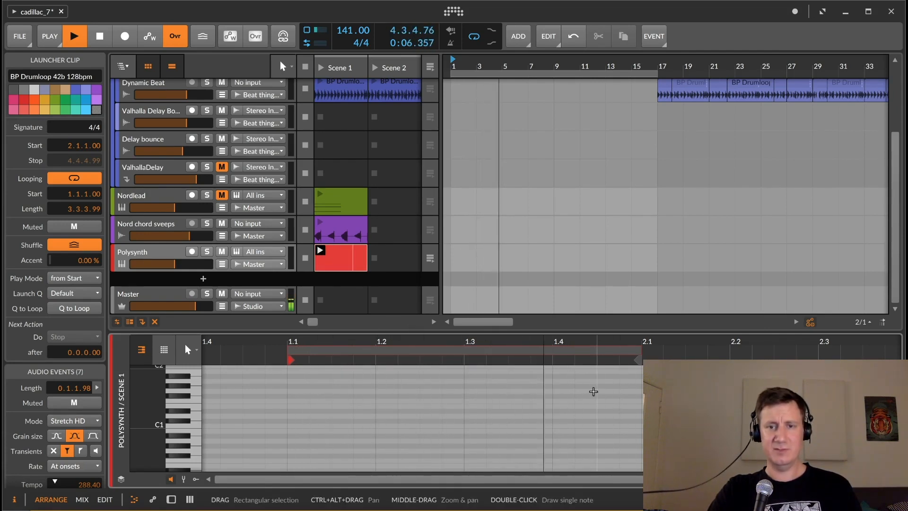
{"action": "left_click", "coordinate": [196, 427]}
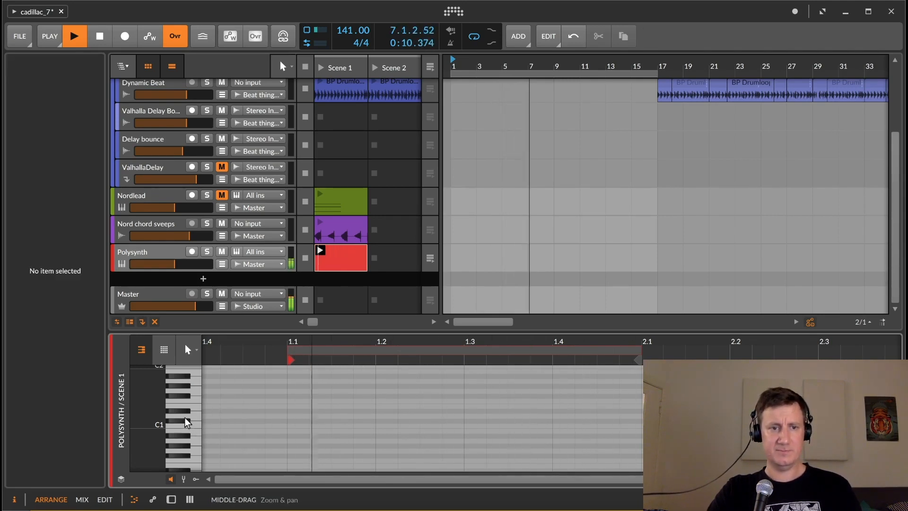
{"action": "key", "text": "space"}
- Expand the Kickbass group and open the first Massive Bass clip, Bass roller, in the note editor to check its notes
{"action": "scroll", "coordinate": [366, 152], "scroll_direction": "up", "scroll_amount": 3}
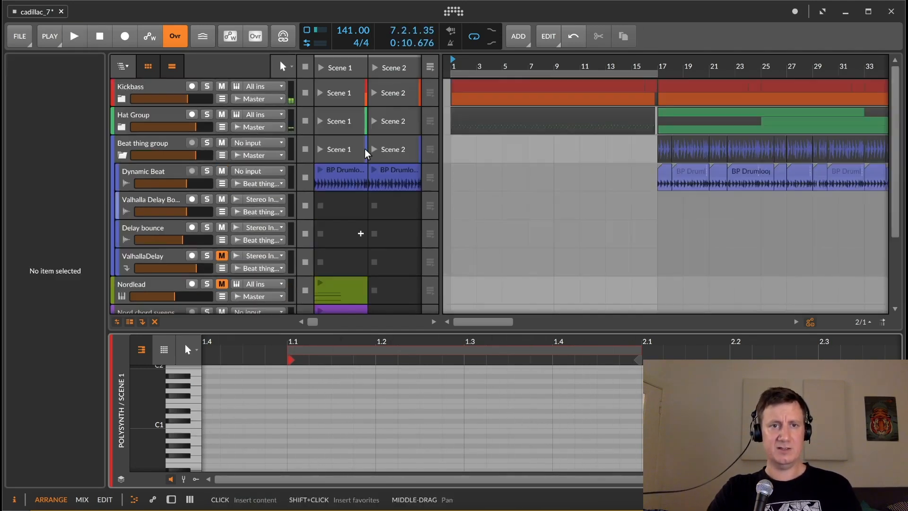
{"action": "left_click", "coordinate": [126, 88]}
{"action": "left_click", "coordinate": [123, 98]}
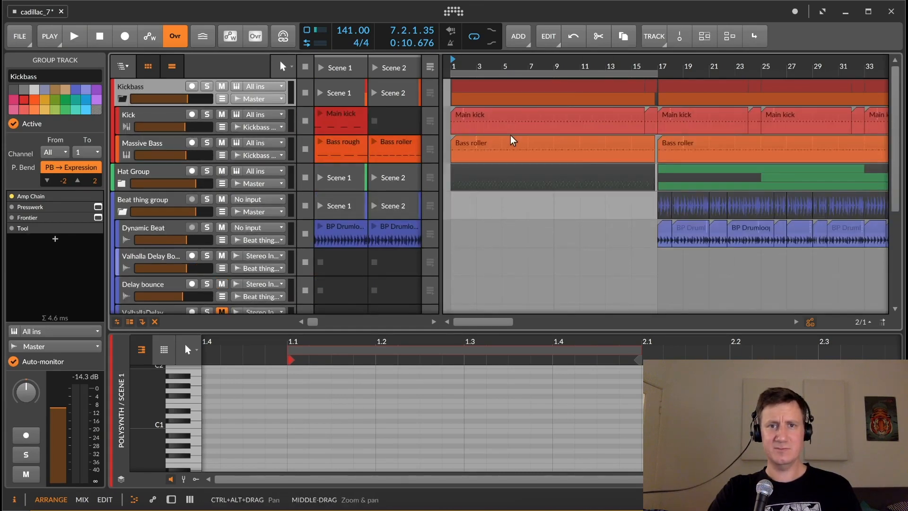
{"action": "left_click", "coordinate": [511, 148]}
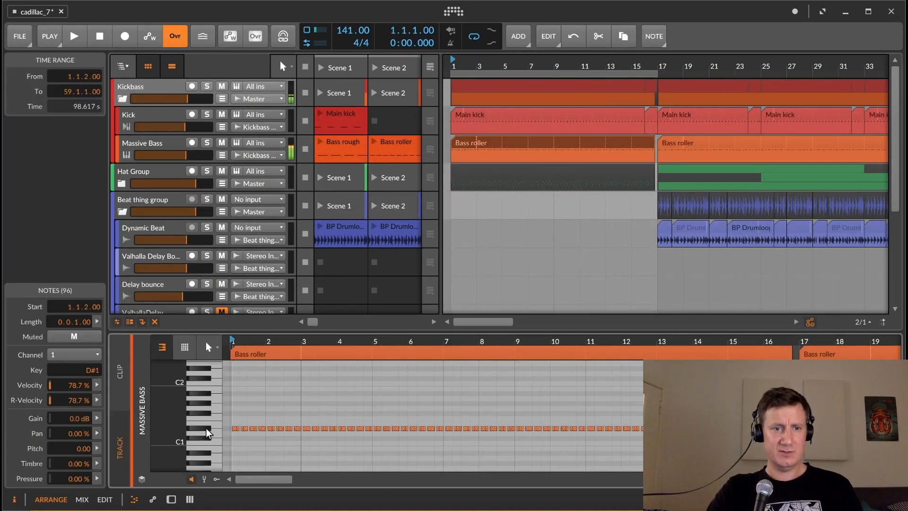
- Audition D#1 on the Massive Bass, reopen the Polysynth Scene 1 clip in the note editor and audition matching low notes
{"action": "left_click", "coordinate": [207, 433]}
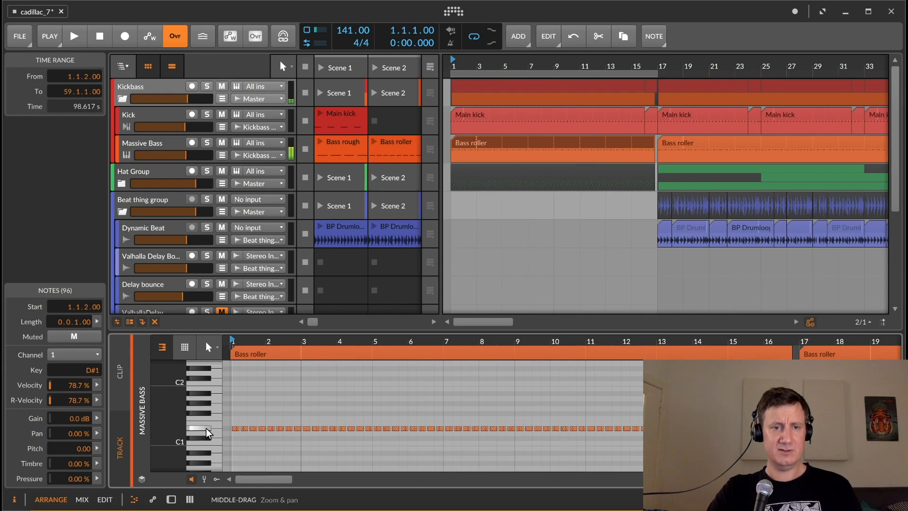
{"action": "scroll", "coordinate": [511, 197], "scroll_direction": "down", "scroll_amount": 5}
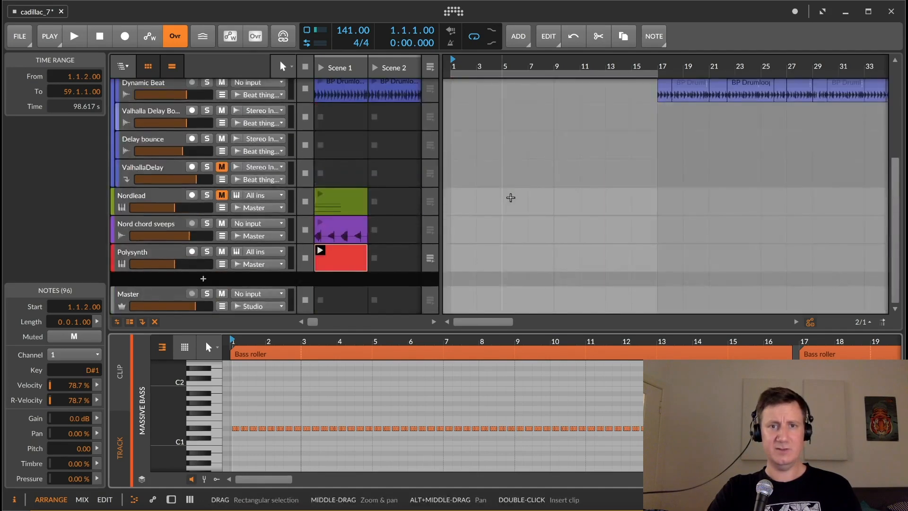
{"action": "left_click", "coordinate": [324, 258]}
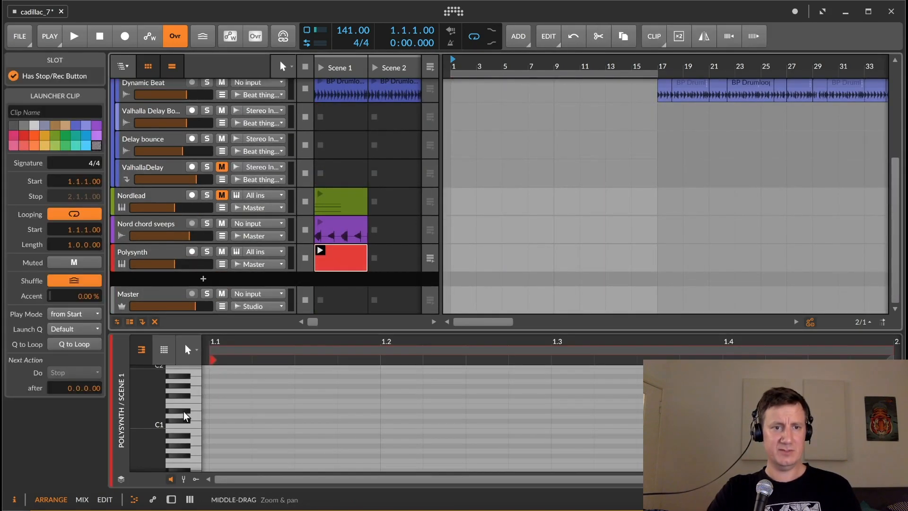
{"action": "left_click", "coordinate": [185, 417]}
{"action": "scroll", "coordinate": [186, 418], "scroll_direction": "down", "scroll_amount": 2}
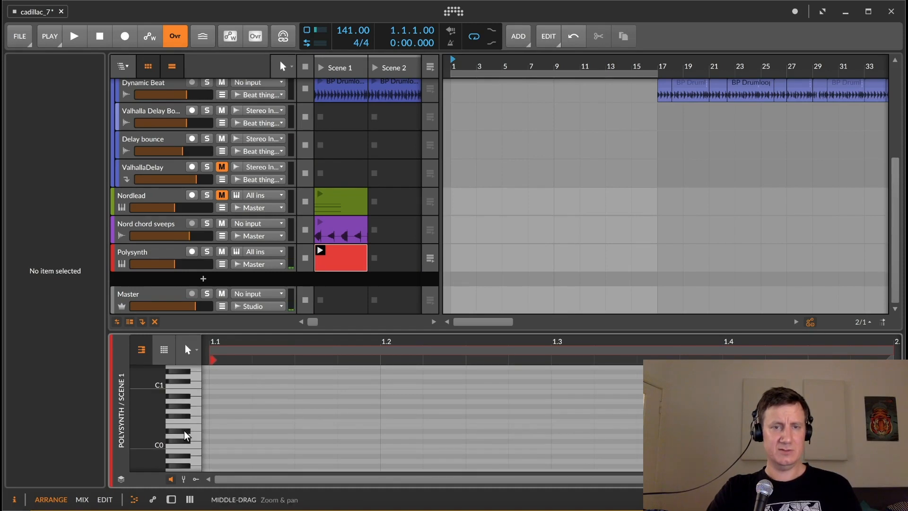
{"action": "left_click", "coordinate": [186, 435]}
- With the beat playing, draw an E0 note of length 0.0.1.00 at 1.4.4.00 in the Polysynth clip, and stop playback
{"action": "key", "text": "space"}
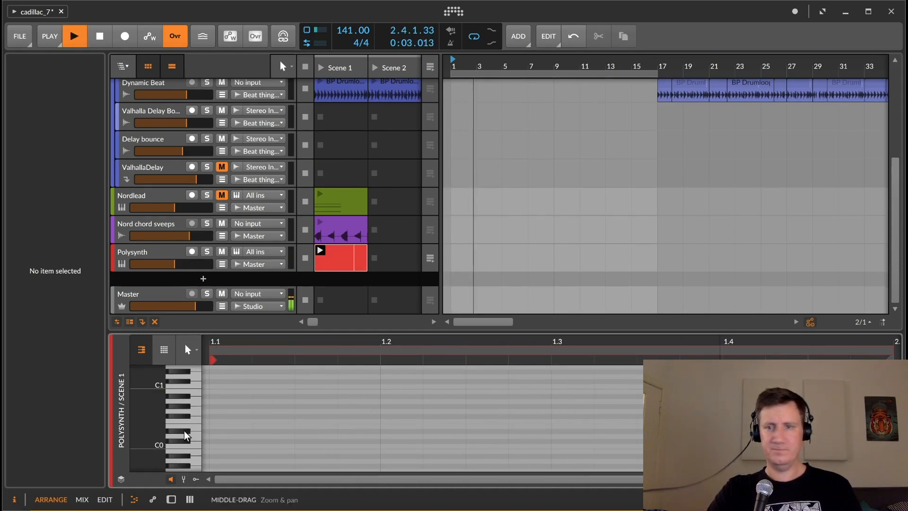
{"action": "left_click", "coordinate": [858, 349]}
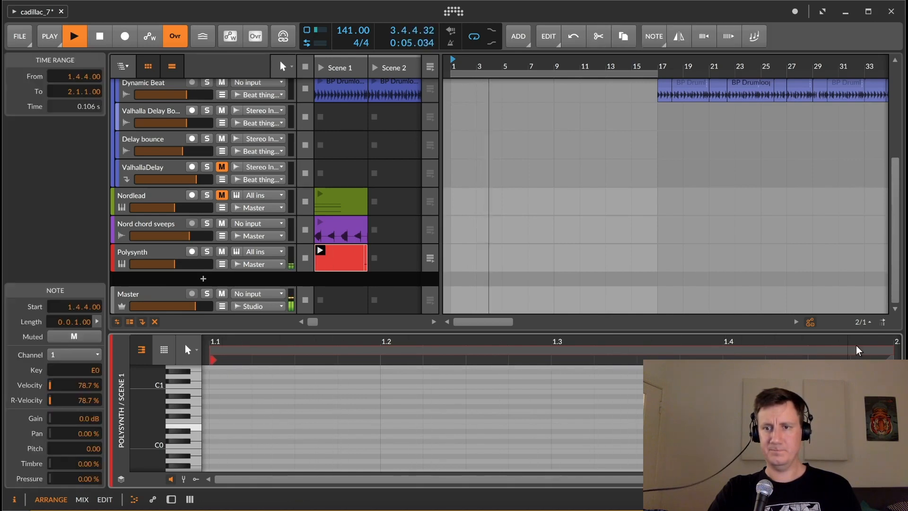
{"action": "left_click_drag", "start_coordinate": [842, 342], "coordinate": [703, 339]}
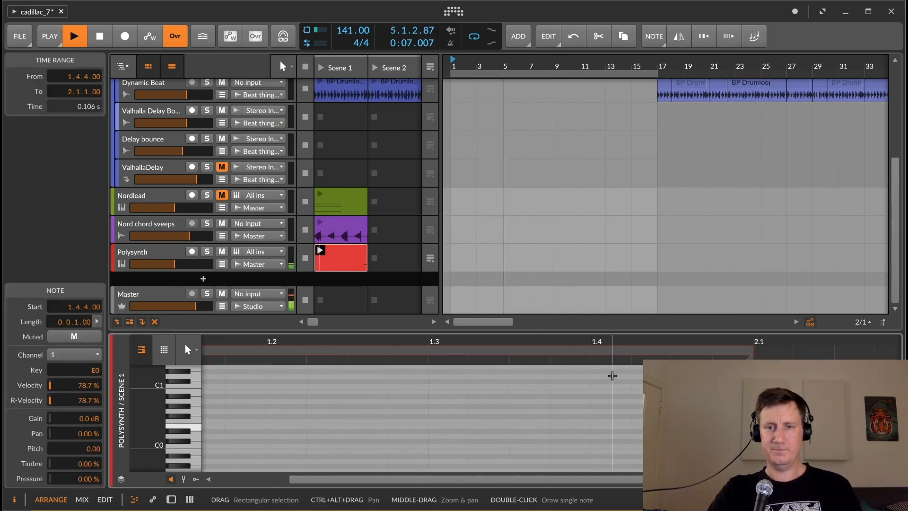
{"action": "key", "text": "space"}
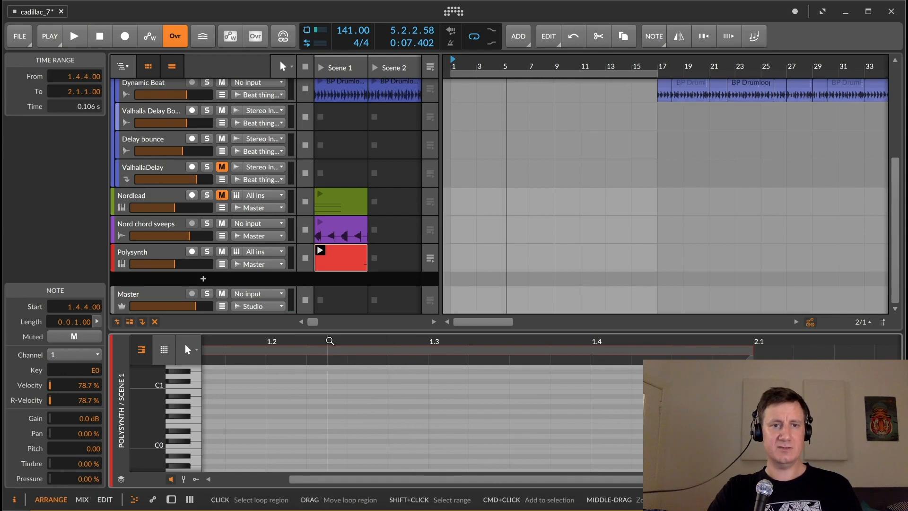
{"action": "left_click_drag", "start_coordinate": [330, 340], "coordinate": [418, 341]}
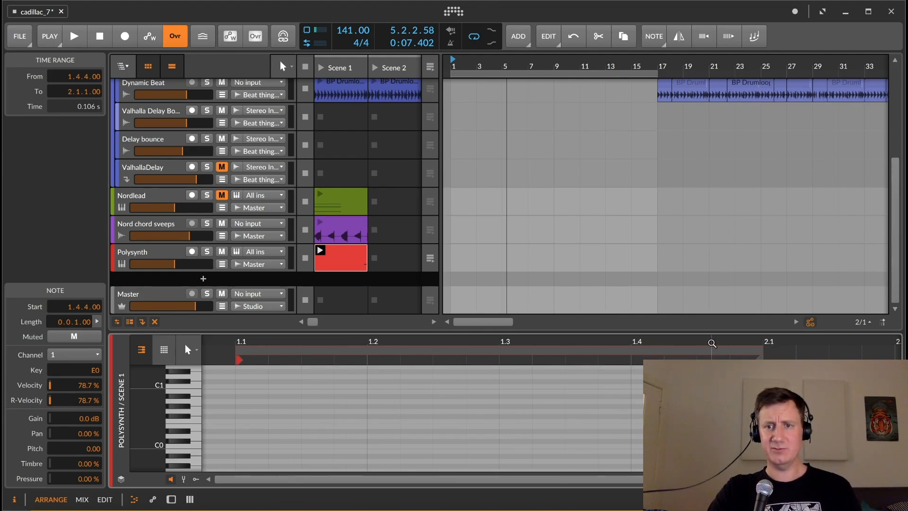
{"action": "left_click_drag", "start_coordinate": [713, 343], "coordinate": [730, 354]}
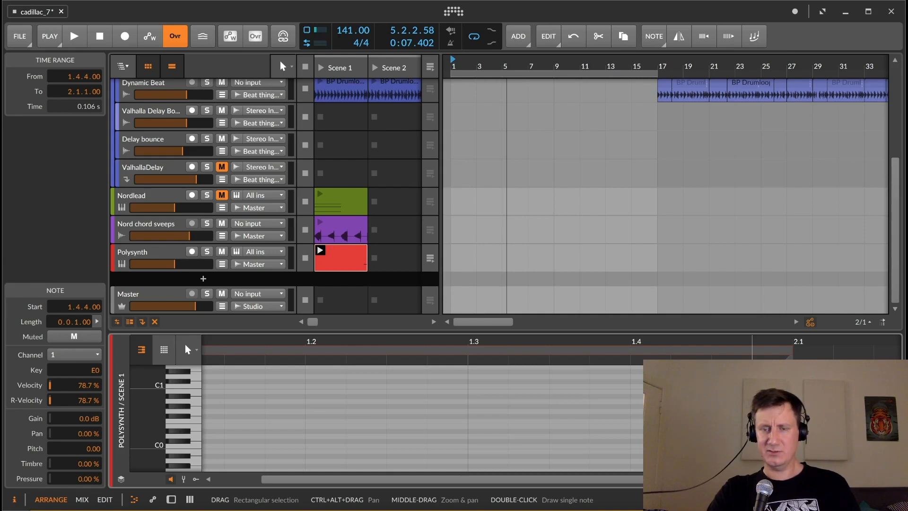
- During playback, open the Polysynth device, set its filter resonance to 56.5 %, and set the track volume to -4.0 dB
{"action": "key", "text": "space"}
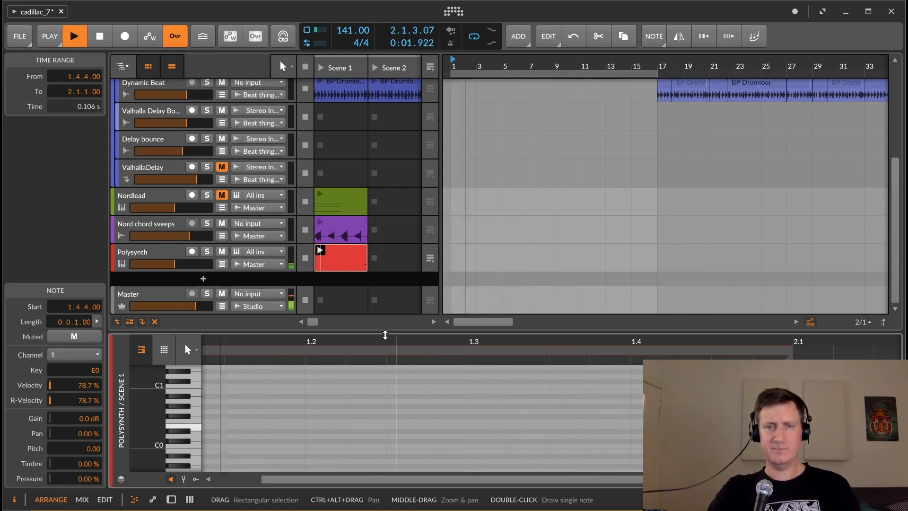
{"action": "left_click", "coordinate": [160, 254]}
{"action": "key", "text": "d"}
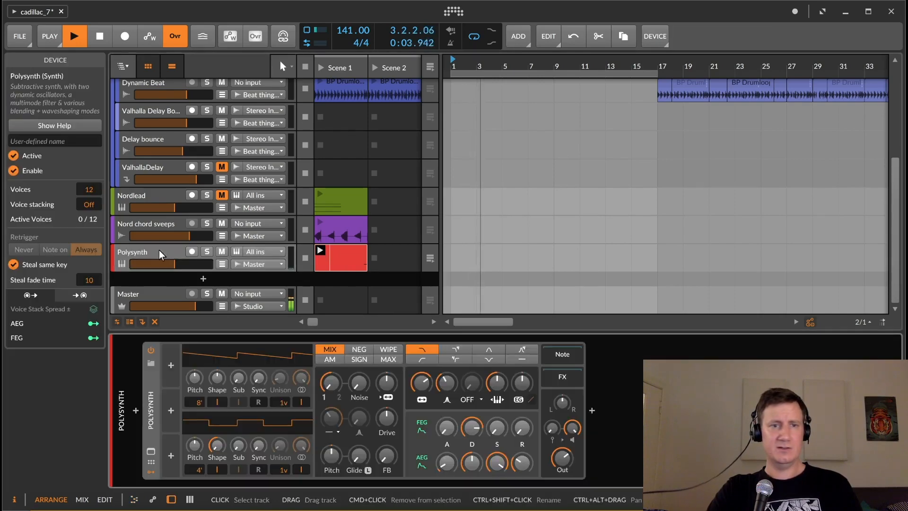
{"action": "left_click", "coordinate": [159, 250]}
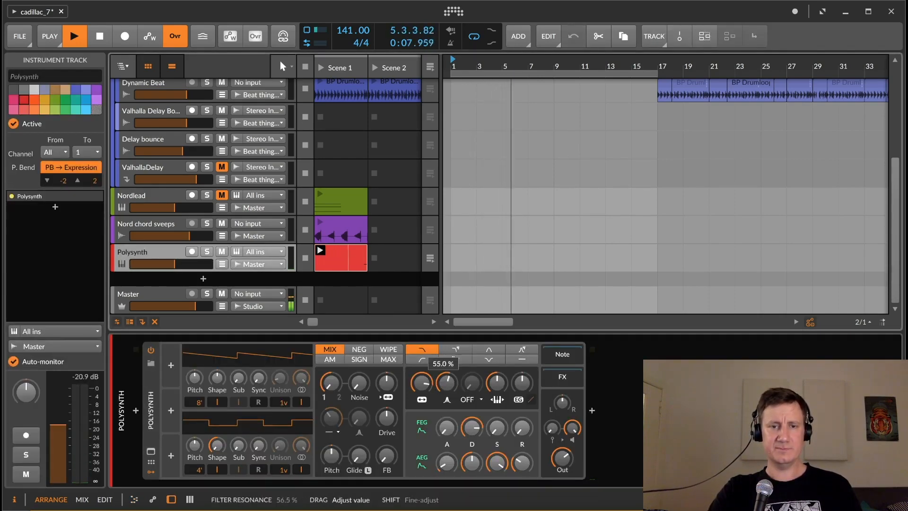
{"action": "left_click_drag", "start_coordinate": [427, 383], "coordinate": [431, 359]}
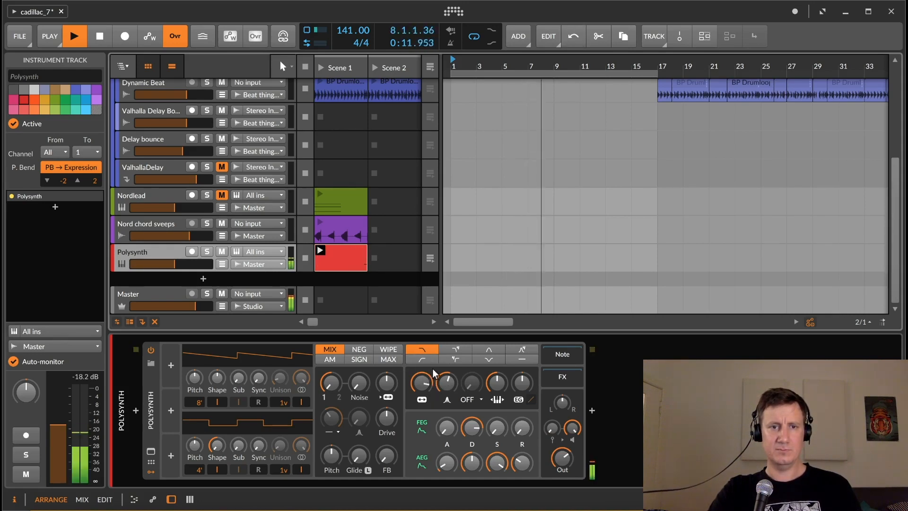
{"action": "left_click_drag", "start_coordinate": [177, 265], "coordinate": [186, 265]}
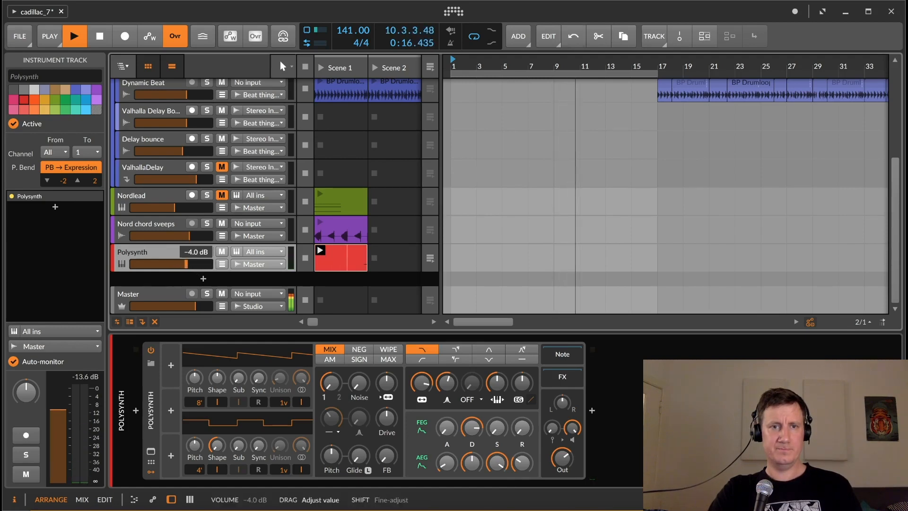
- Shorten the arranger loop region to 4 bars starting at bar 1 and restart playback
{"action": "left_click", "coordinate": [647, 90]}
{"action": "key", "text": "space"}
{"action": "left_click_drag", "start_coordinate": [657, 73], "coordinate": [499, 79]}
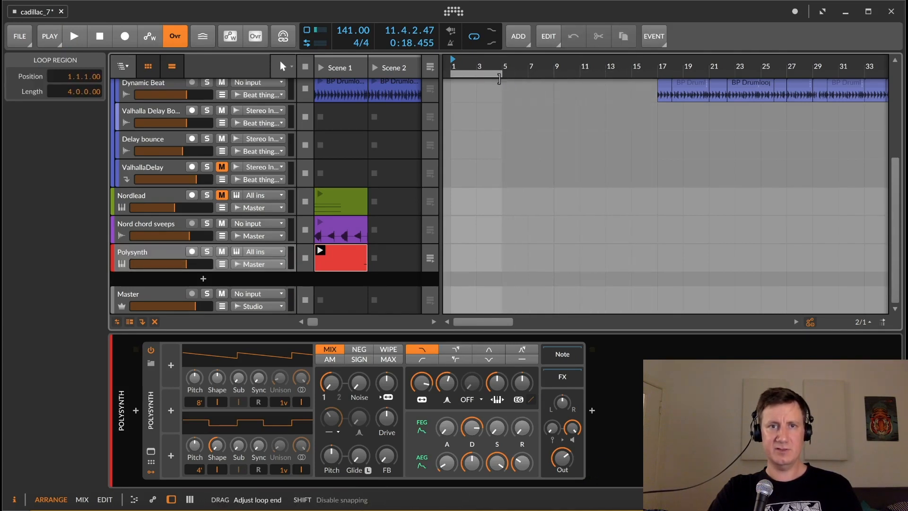
{"action": "key", "text": "space"}
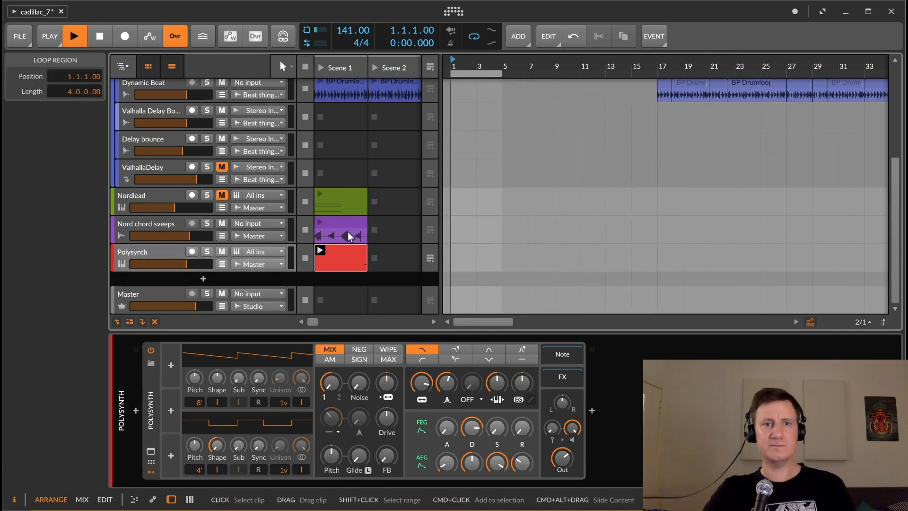
- Centre the Polysynth's oscillator mix, stop playback, and set the second oscillator's octave to 8'
{"action": "left_click", "coordinate": [166, 251]}
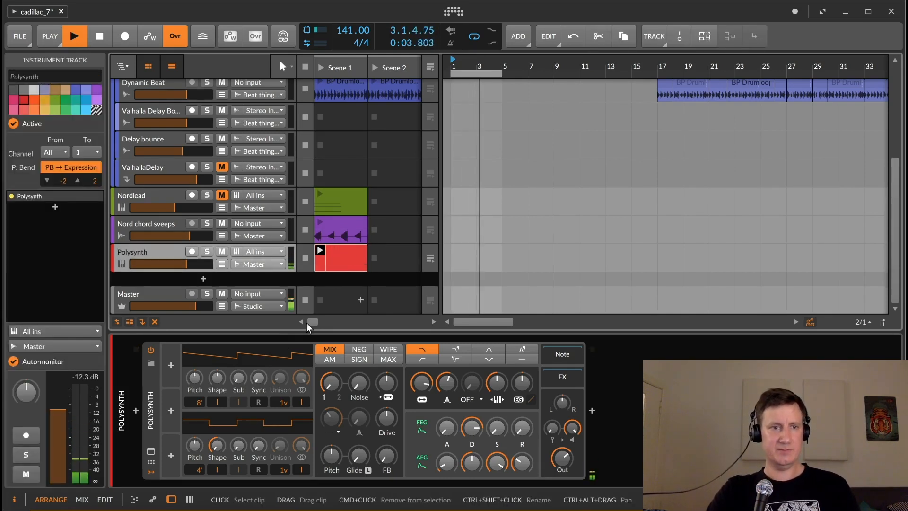
{"action": "mouse_move", "coordinate": [332, 383]}
{"action": "left_mouse_down"}
{"action": "mouse_move", "coordinate": [332, 364]}
{"action": "mouse_move", "coordinate": [334, 381]}
{"action": "left_mouse_up"}
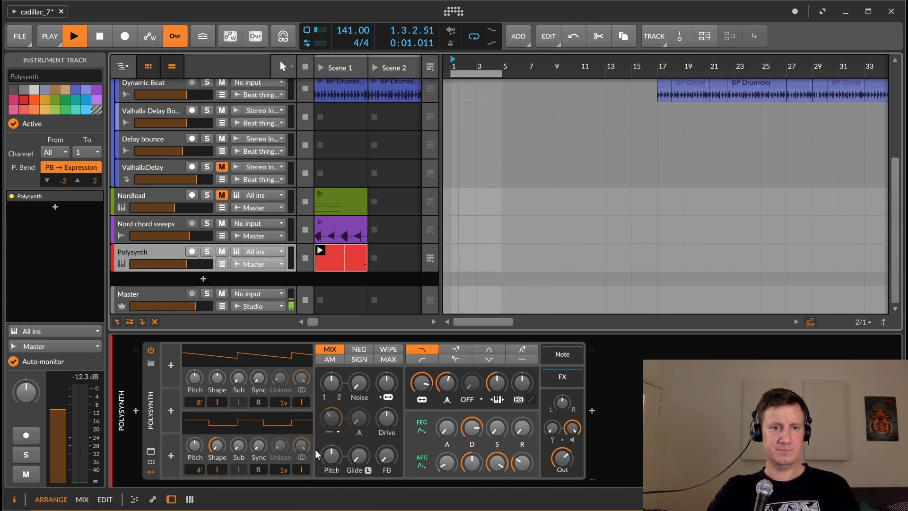
{"action": "key", "text": "space"}
{"action": "left_click_drag", "start_coordinate": [195, 472], "coordinate": [201, 473]}
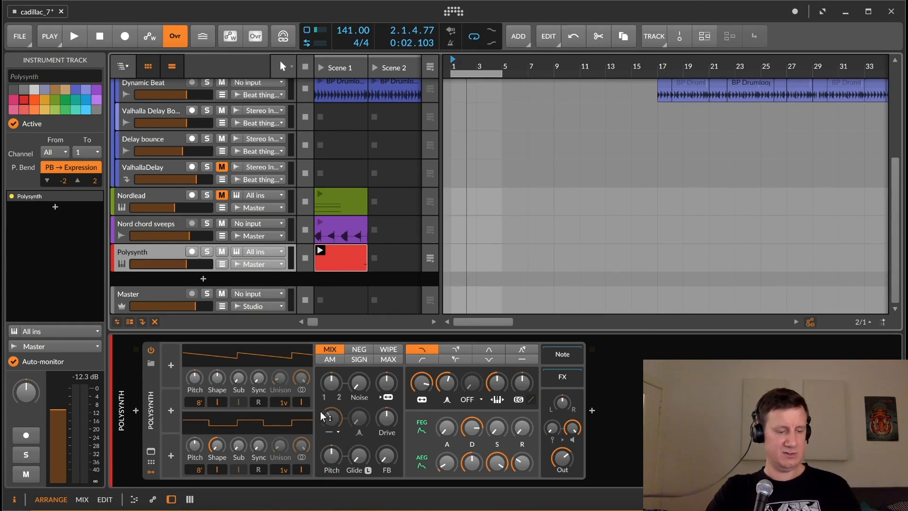
- Arm the Polysynth track for recording and lower its filter cutoff while playing test notes
{"action": "left_click", "coordinate": [192, 251]}
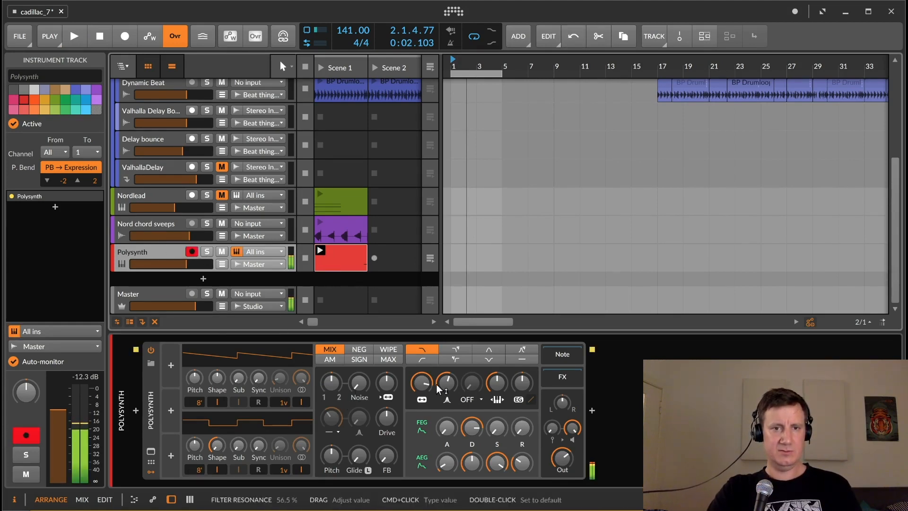
{"action": "left_click_drag", "start_coordinate": [425, 383], "coordinate": [423, 367]}
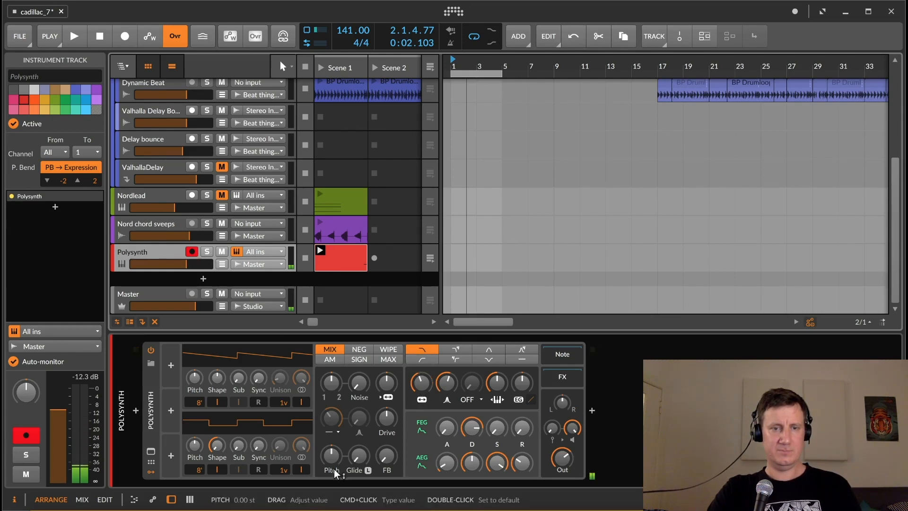
{"action": "left_click_drag", "start_coordinate": [217, 445], "coordinate": [219, 468]}
{"action": "left_click_drag", "start_coordinate": [420, 383], "coordinate": [420, 383]}
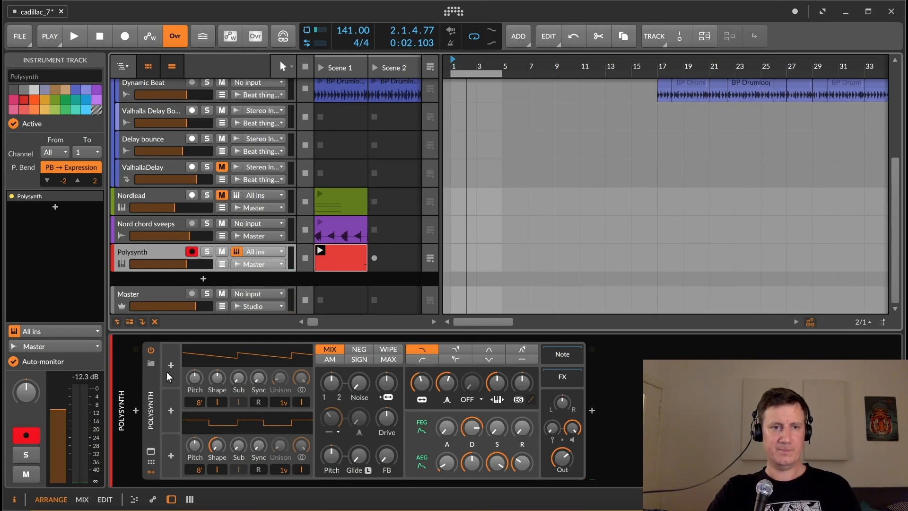
- Add an ADSR modulator to the Polysynth and shape it with zero sustain and a 61.5 % decay
{"action": "left_click", "coordinate": [171, 365]}
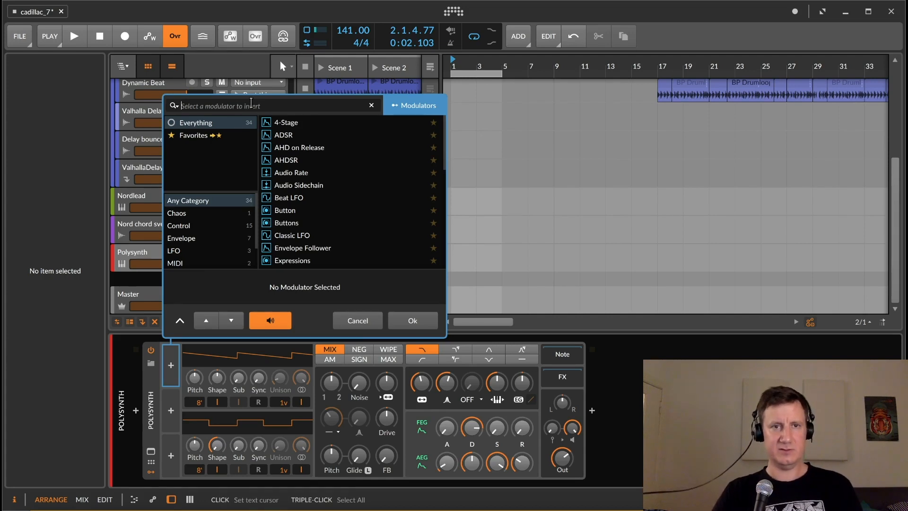
{"action": "left_click", "coordinate": [310, 136]}
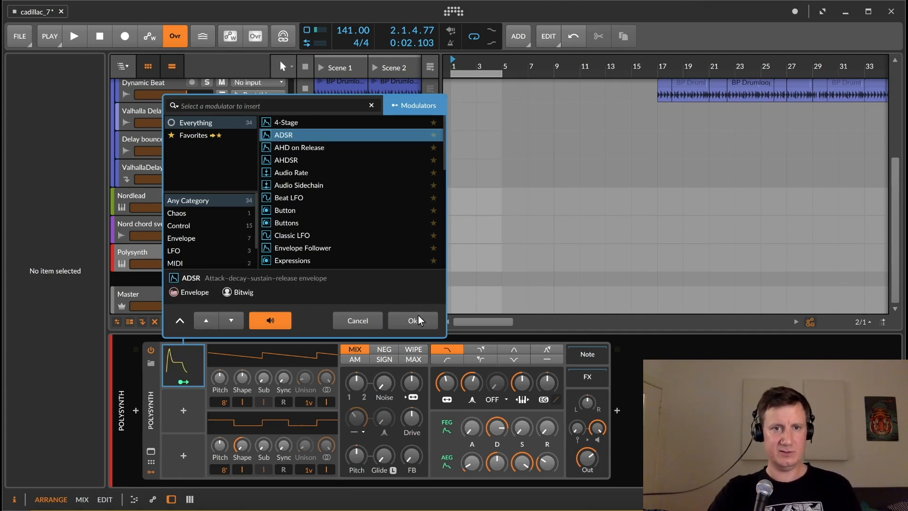
{"action": "left_click", "coordinate": [412, 320]}
{"action": "left_click", "coordinate": [172, 382]}
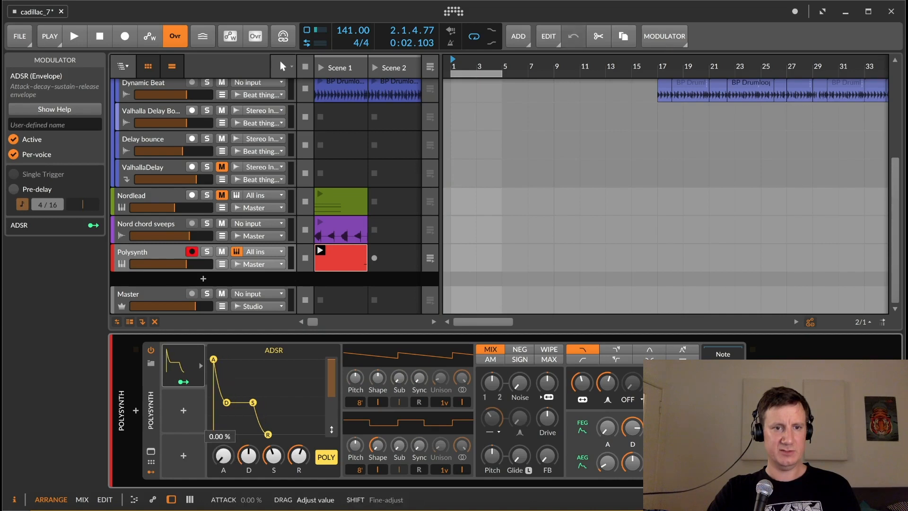
{"action": "left_click_drag", "start_coordinate": [274, 455], "coordinate": [248, 446]}
- Map the ADSR modulator to the Polysynth's global Pitch with an amount of 26.50
{"action": "left_click", "coordinate": [183, 381]}
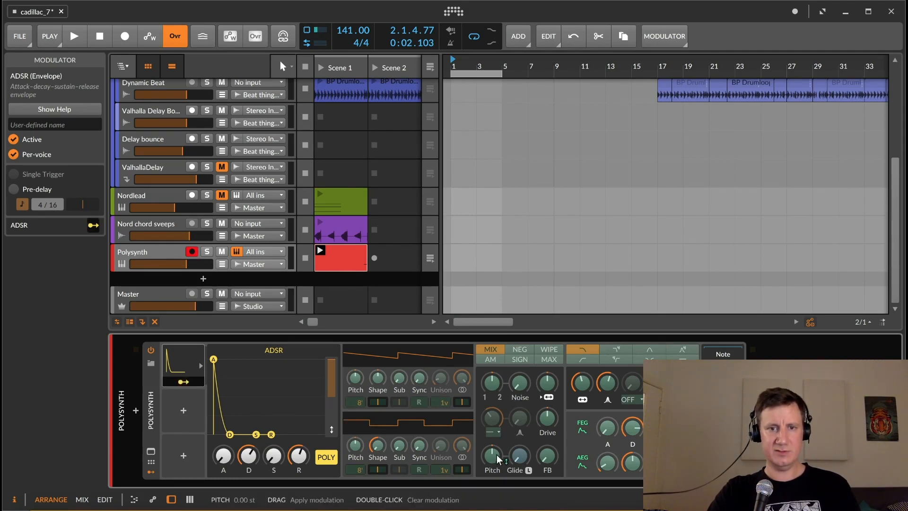
{"action": "mouse_move", "coordinate": [492, 456]}
{"action": "left_mouse_down"}
{"action": "mouse_move", "coordinate": [492, 440]}
{"action": "mouse_move", "coordinate": [492, 453]}
{"action": "left_mouse_up"}
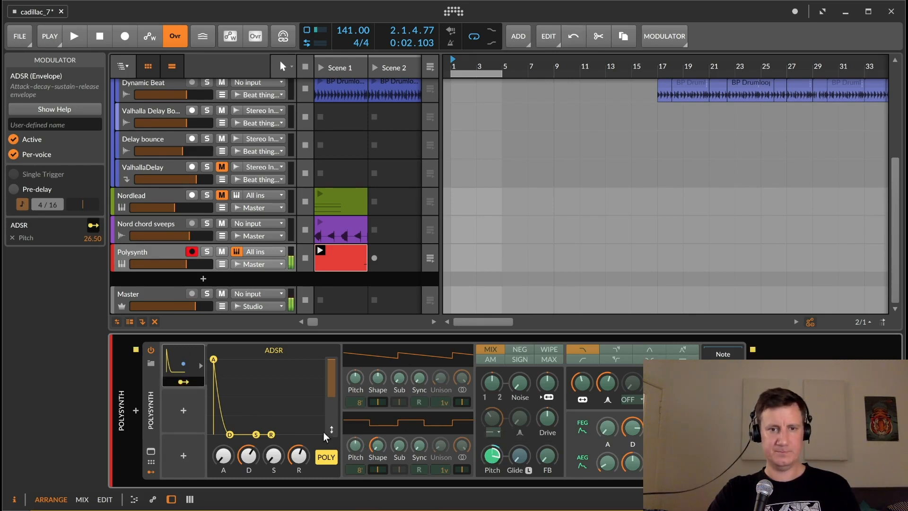
{"action": "left_click", "coordinate": [184, 382]}
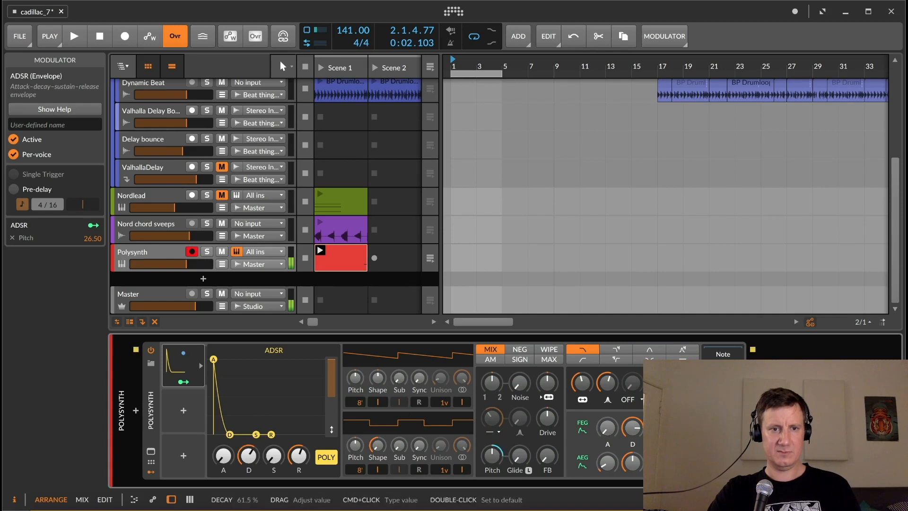
- Shorten the ADSR pitch envelope's decay to 38.5 % while playing test notes
{"action": "left_click_drag", "start_coordinate": [248, 456], "coordinate": [274, 460]}
{"action": "left_click_drag", "start_coordinate": [221, 413], "coordinate": [224, 434]}
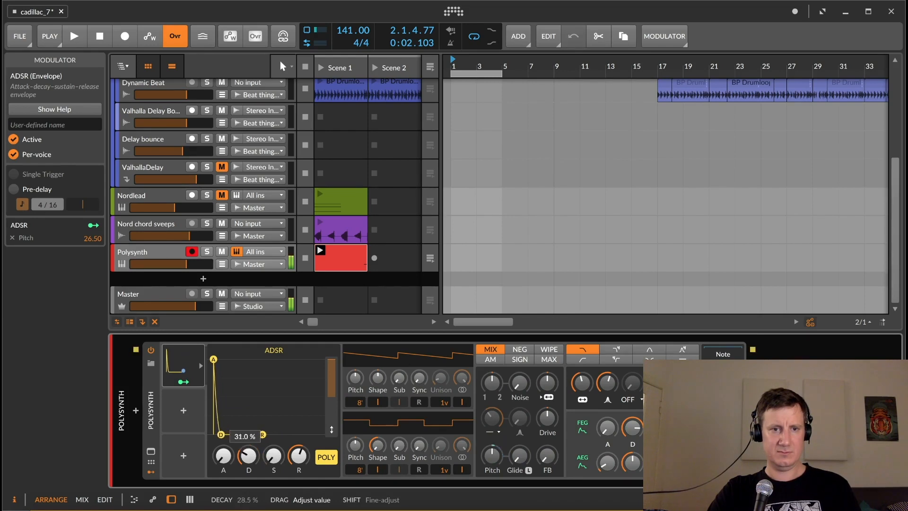
{"action": "left_click_drag", "start_coordinate": [227, 434], "coordinate": [249, 462]}
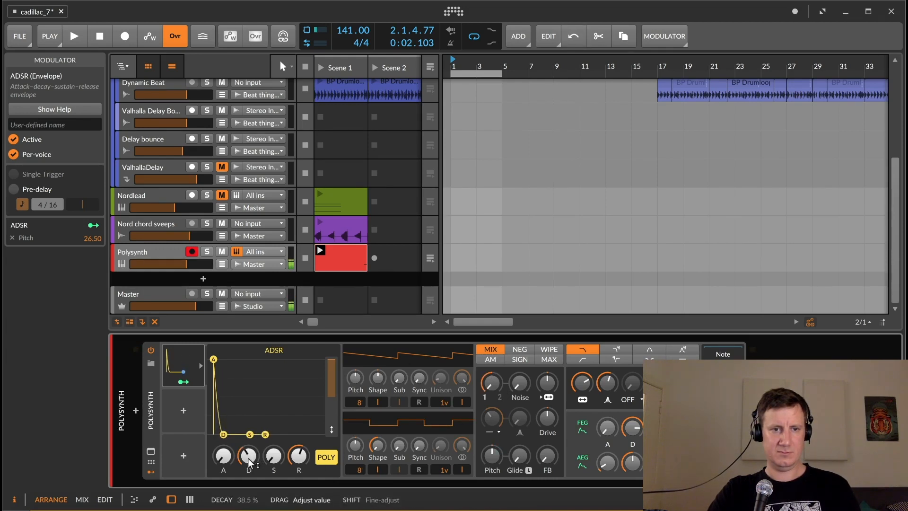
- Switch the Polysynth filter to 2-pole band-pass, adjust its cutoff and resonance, and launch the Scene 1 clip
{"action": "left_click_drag", "start_coordinate": [607, 385], "coordinate": [607, 384]}
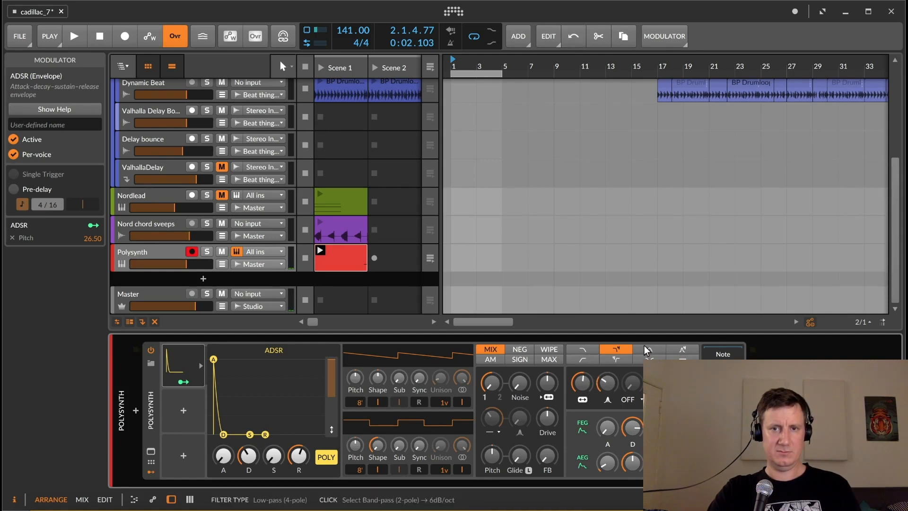
{"action": "left_click_drag", "start_coordinate": [586, 381], "coordinate": [569, 439]}
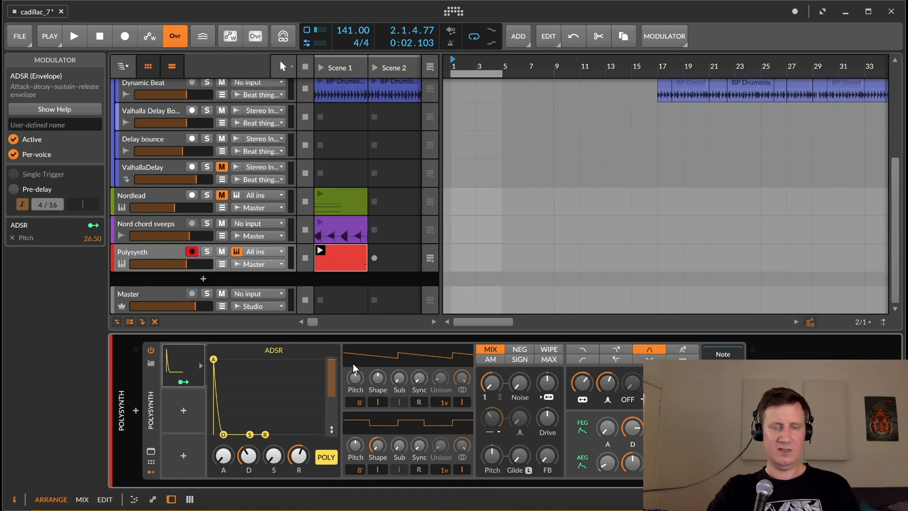
{"action": "left_click", "coordinate": [345, 252]}
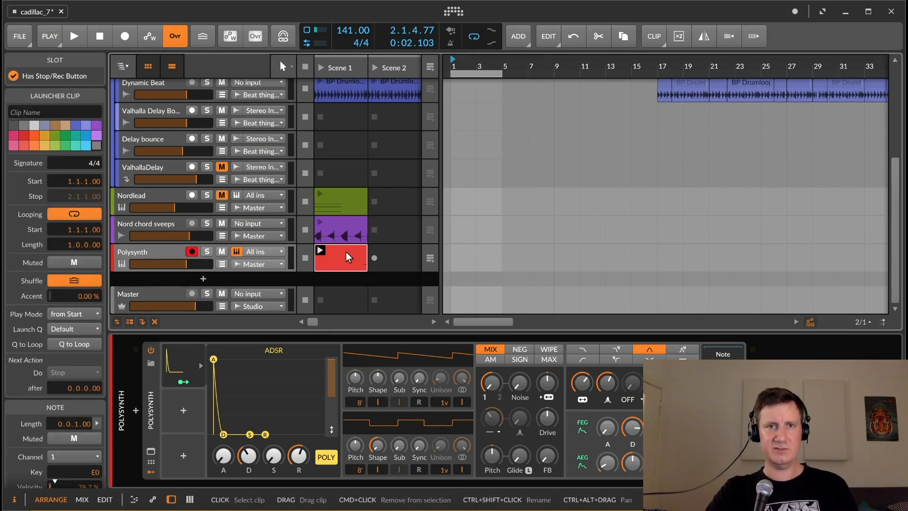
{"action": "left_click", "coordinate": [322, 251]}
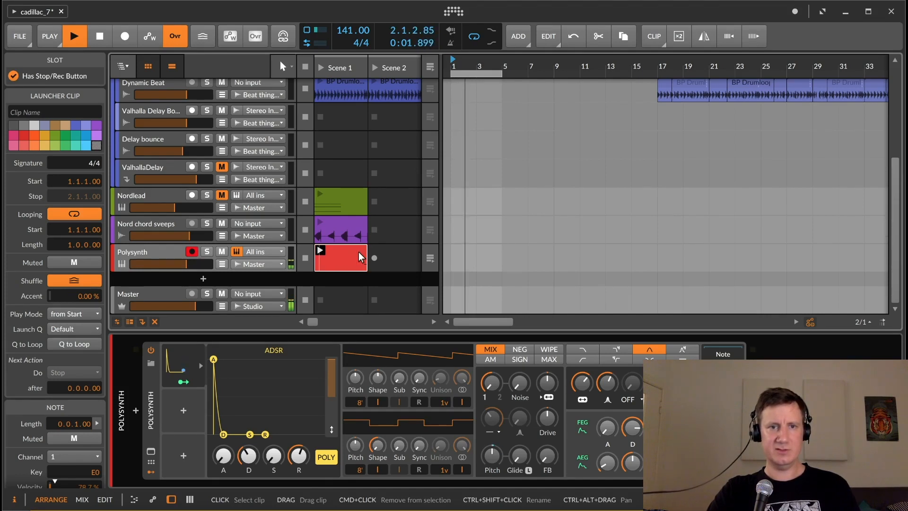
- Lower the Polysynth filter cutoff to about 1.82 kHz and restart playback to hear it with the beat
{"action": "left_click_drag", "start_coordinate": [583, 382], "coordinate": [585, 416]}
{"action": "key", "text": "space"}
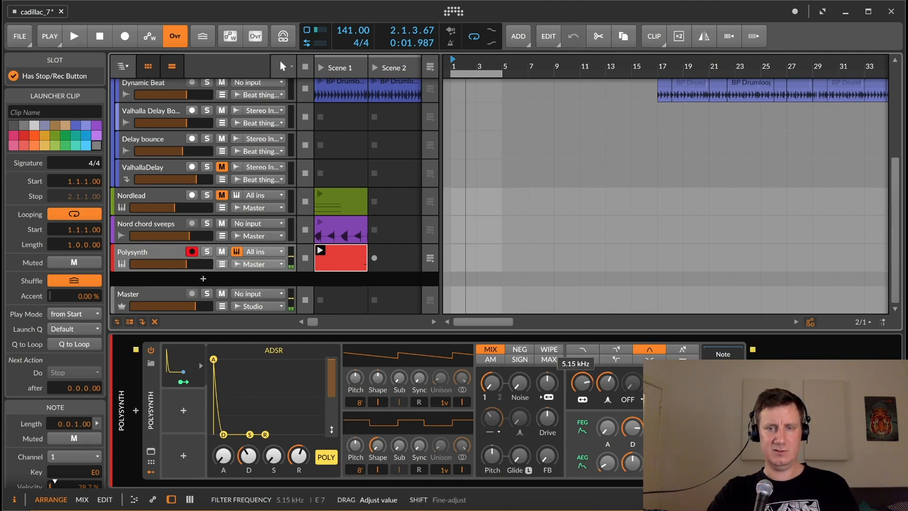
{"action": "left_click_drag", "start_coordinate": [586, 383], "coordinate": [586, 390]}
{"action": "key", "text": "space"}
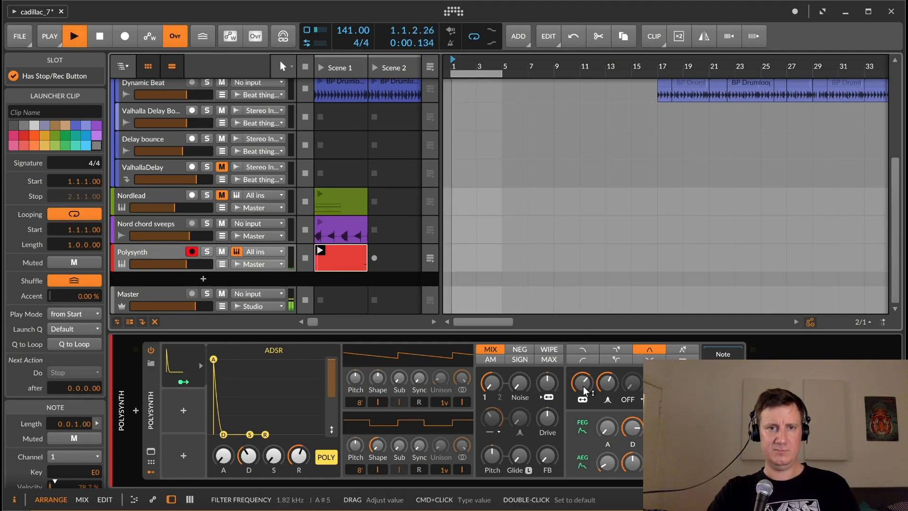
- Open the Polysynth Scene 1 clip in the note editor and double its content to two bars
{"action": "left_click", "coordinate": [147, 248]}
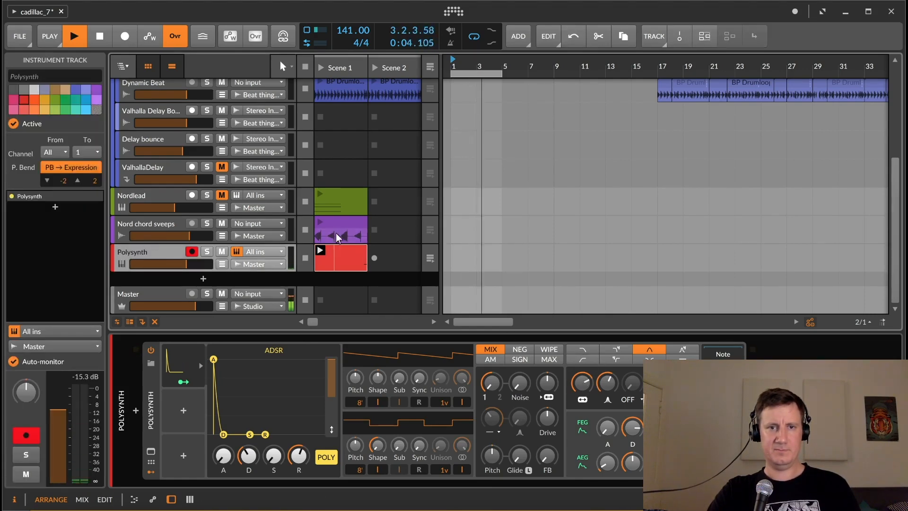
{"action": "double_click", "coordinate": [336, 253]}
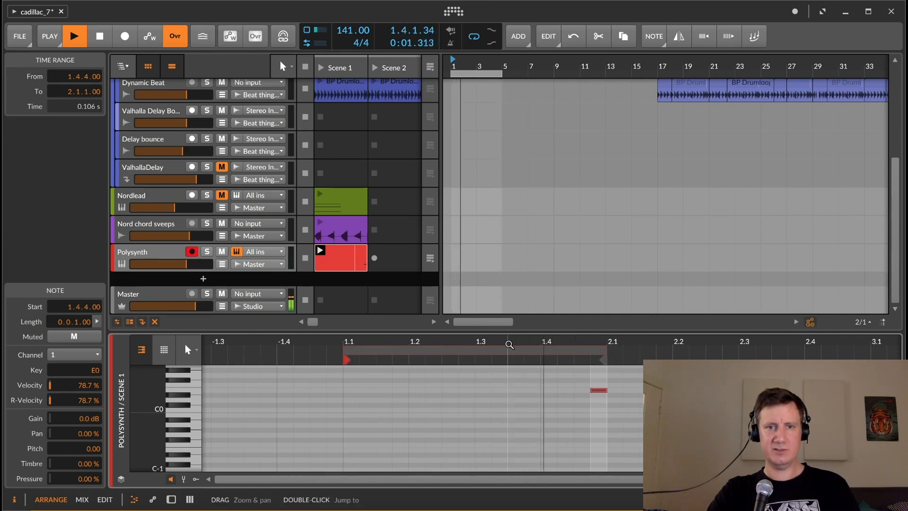
{"action": "left_click_drag", "start_coordinate": [510, 345], "coordinate": [411, 354]}
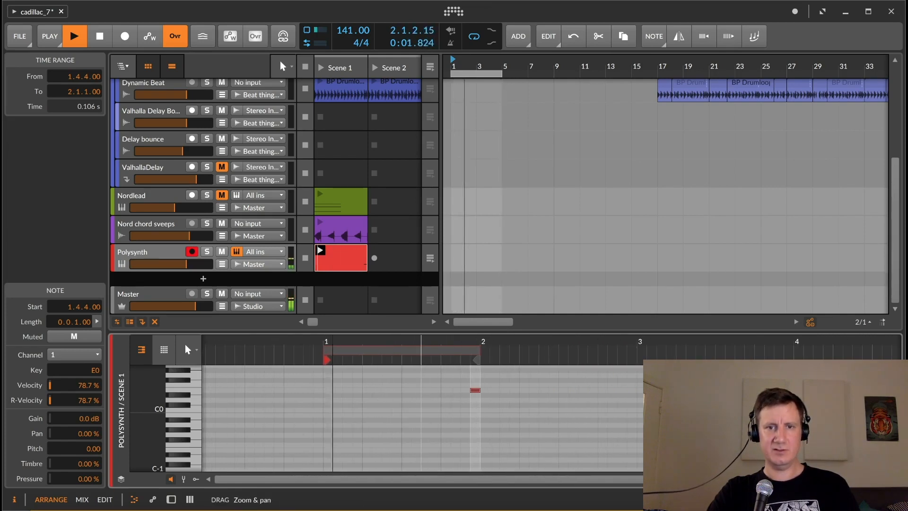
{"action": "left_click", "coordinate": [410, 354]}
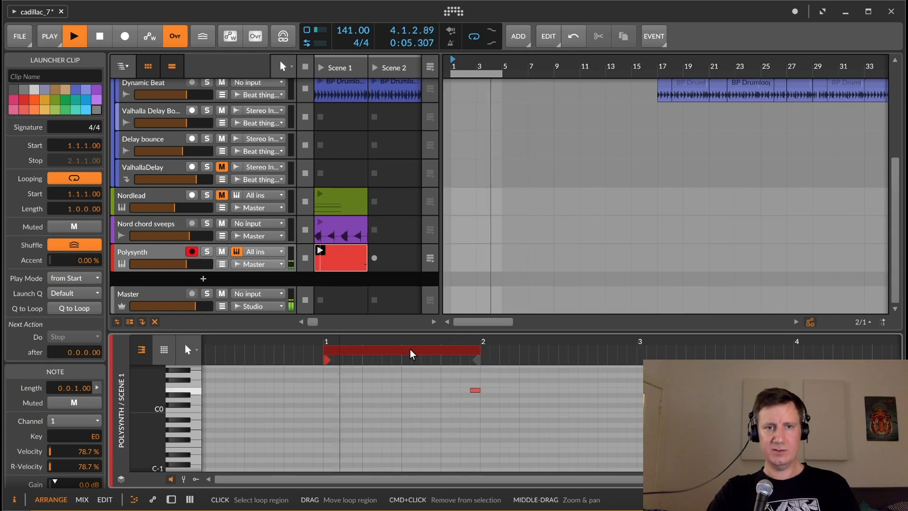
{"action": "key", "text": "space"}
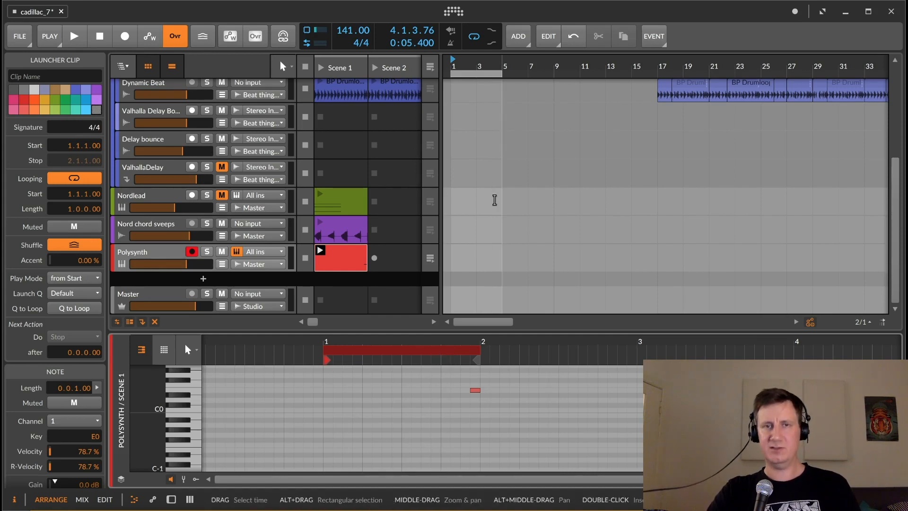
{"action": "left_click", "coordinate": [525, 41]}
{"action": "left_click", "coordinate": [551, 40]}
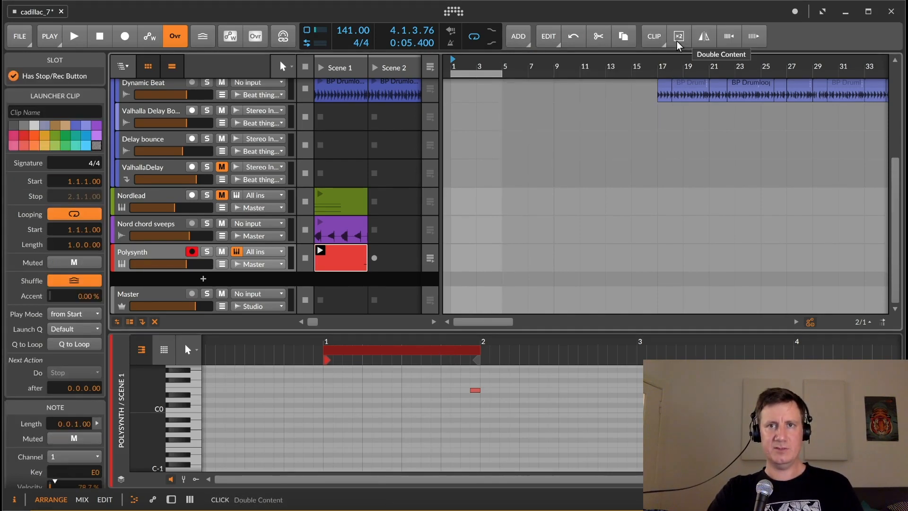
{"action": "left_click", "coordinate": [679, 37]}
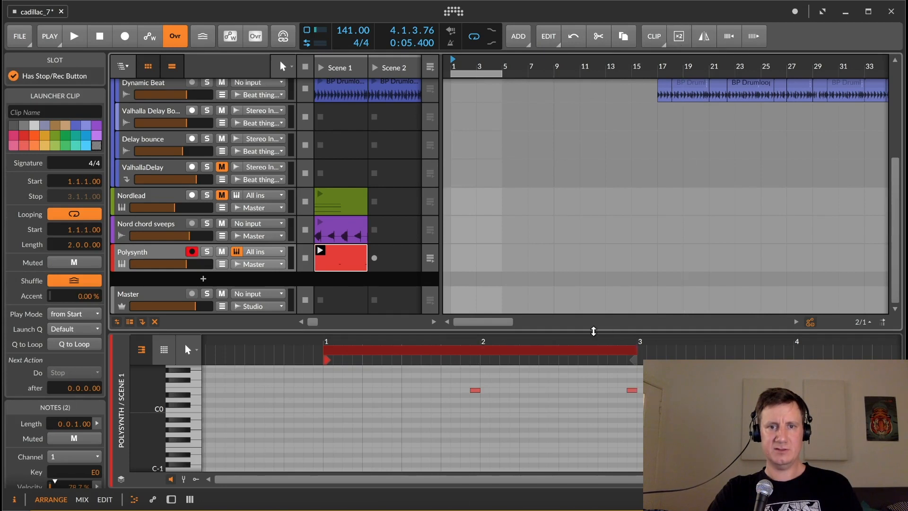
- Launch the Polysynth clip and add sixteenth notes E0 at 2.4.2, C#1 at 2.3.4 and D#2 at 2.3.3
{"action": "left_click", "coordinate": [320, 250]}
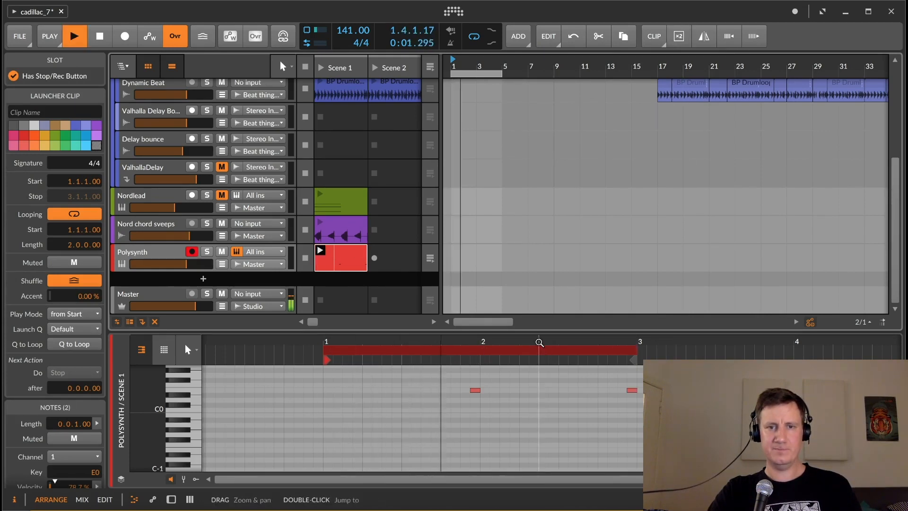
{"action": "left_click_drag", "start_coordinate": [592, 364], "coordinate": [605, 391]}
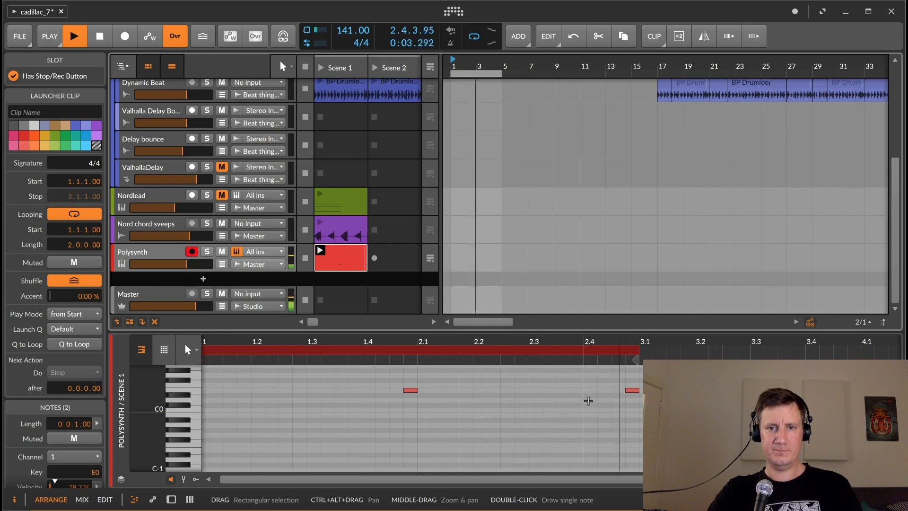
{"action": "double_click", "coordinate": [604, 390]}
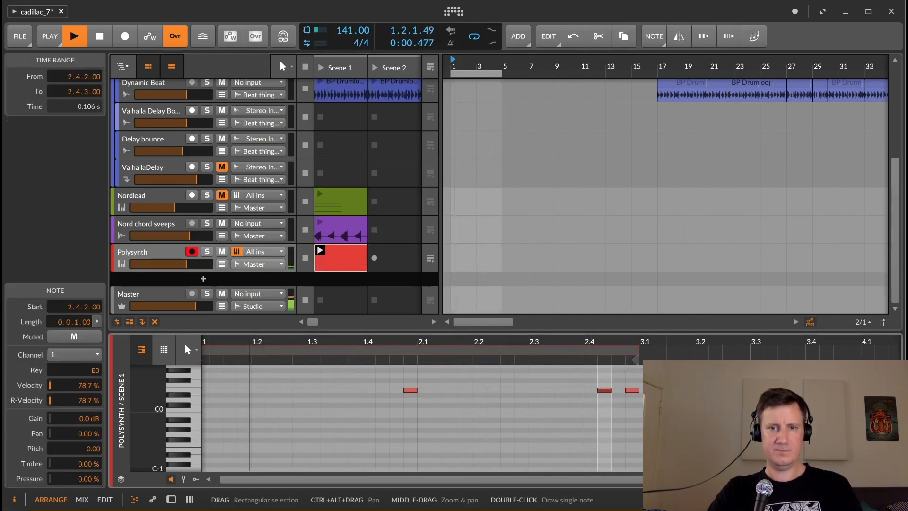
{"action": "scroll", "coordinate": [577, 383], "scroll_direction": "up", "scroll_amount": 3}
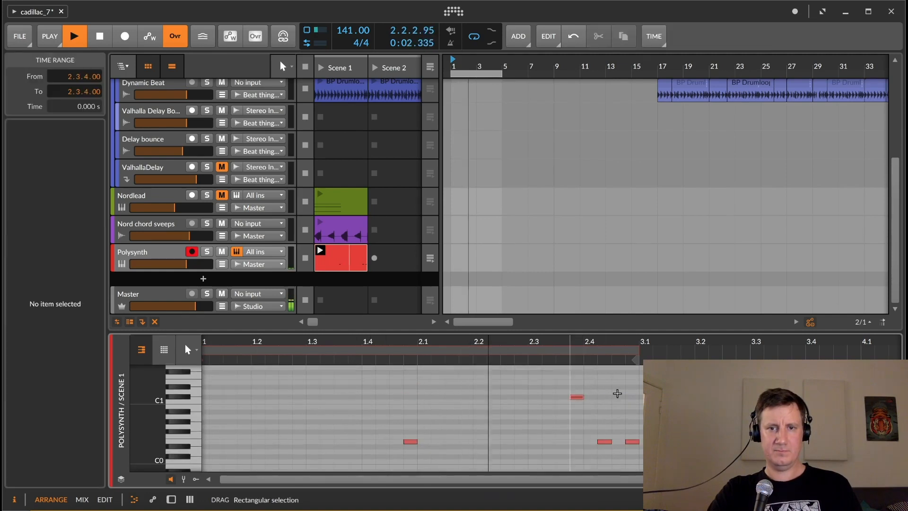
{"action": "double_click", "coordinate": [576, 397]}
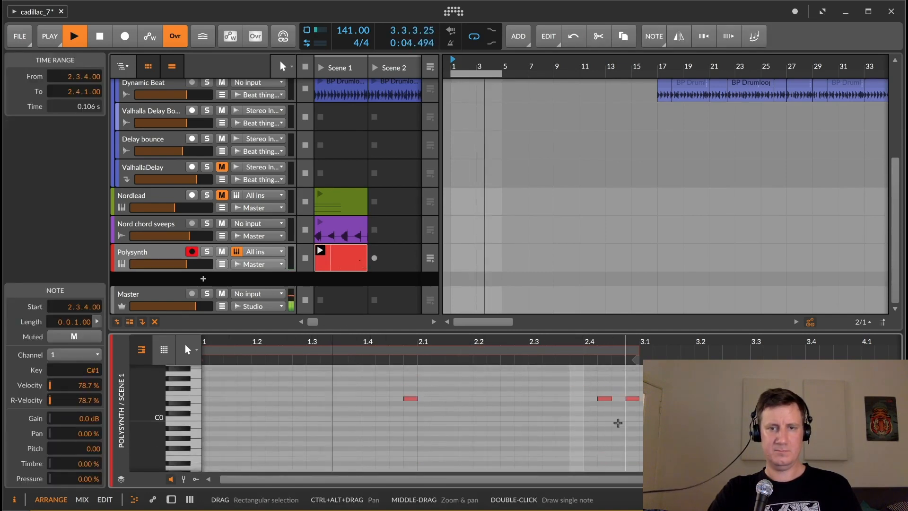
{"action": "scroll", "coordinate": [562, 402], "scroll_direction": "up", "scroll_amount": 3}
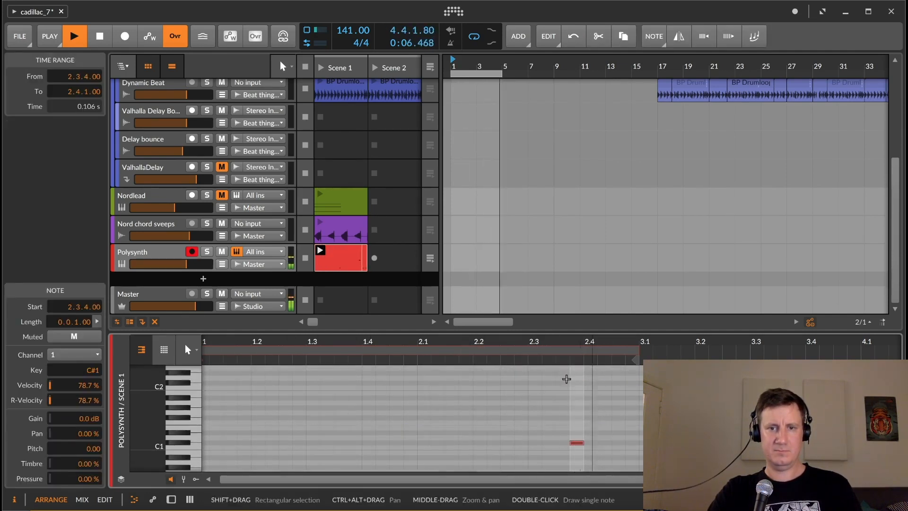
{"action": "double_click", "coordinate": [561, 372]}
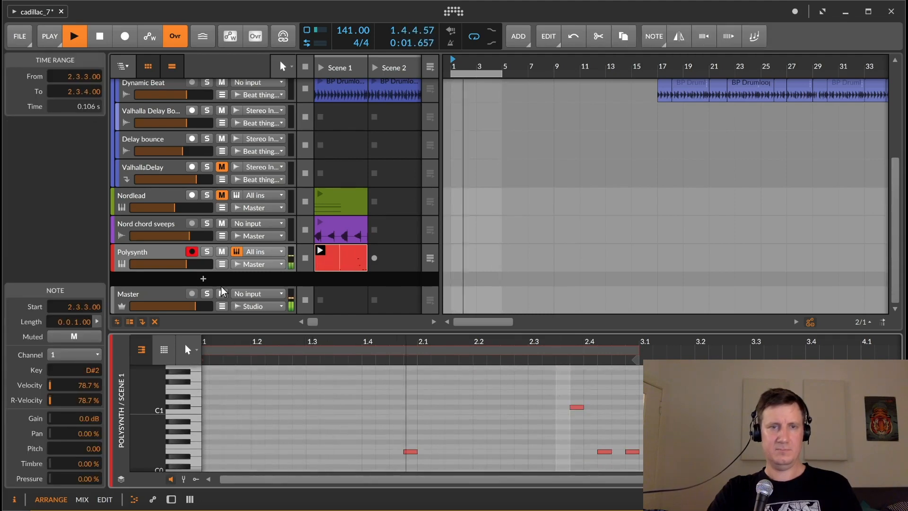
- Return to the Polysynth device, switch its filter to 4-pole band-pass, and retune its resonance and cutoff
{"action": "key", "text": "d"}
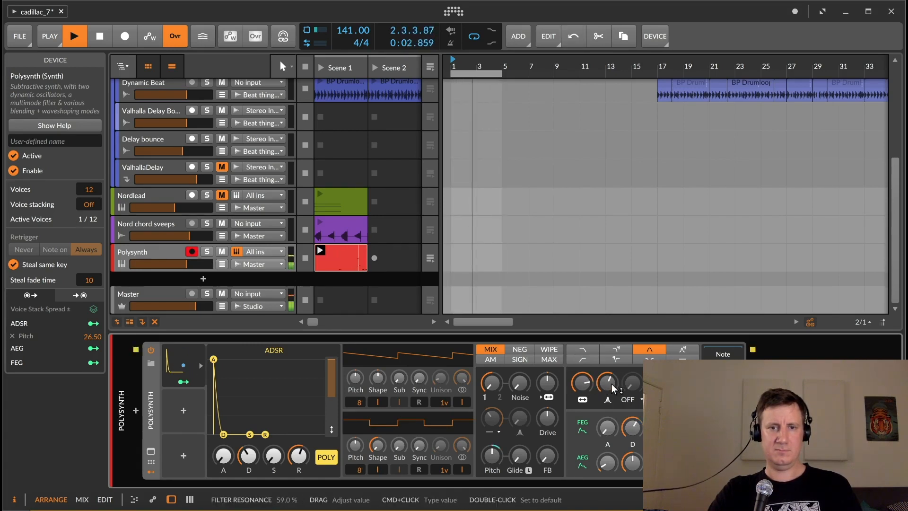
{"action": "left_click_drag", "start_coordinate": [681, 384], "coordinate": [682, 378]}
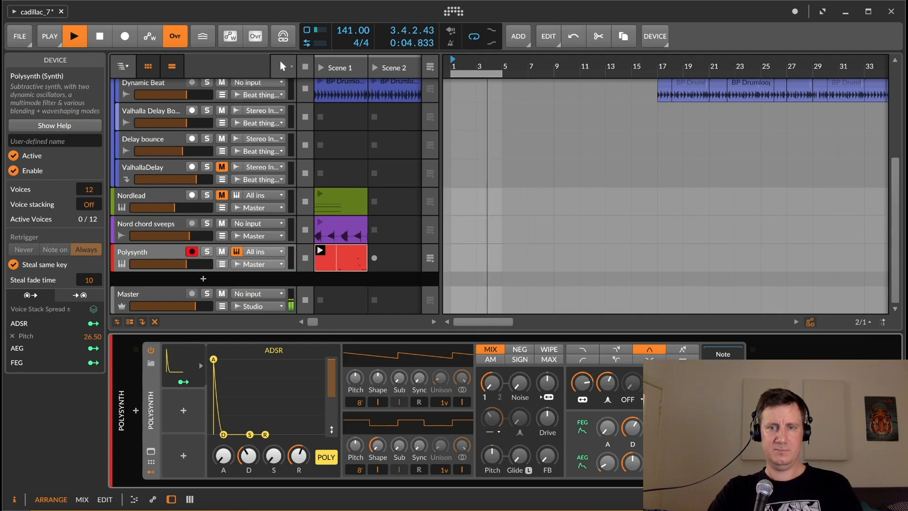
{"action": "left_click_drag", "start_coordinate": [588, 378], "coordinate": [586, 393]}
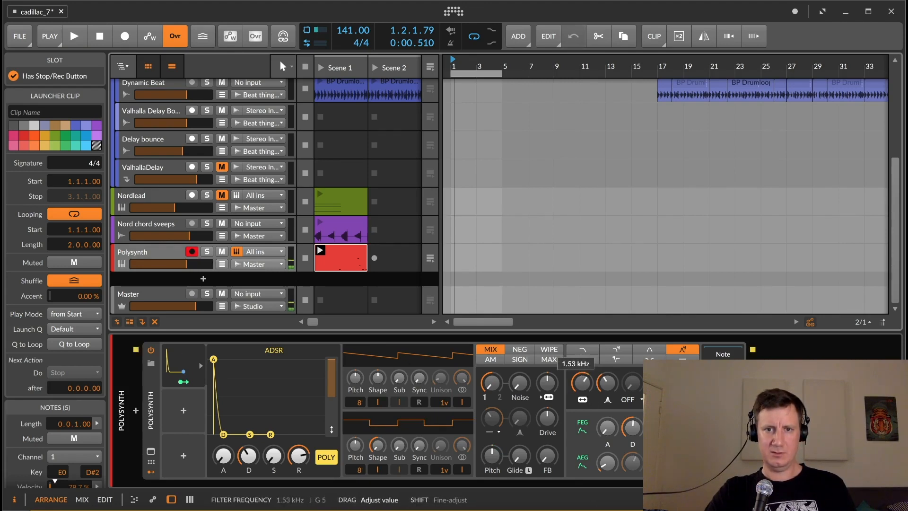
{"action": "left_click_drag", "start_coordinate": [585, 384], "coordinate": [582, 386]}
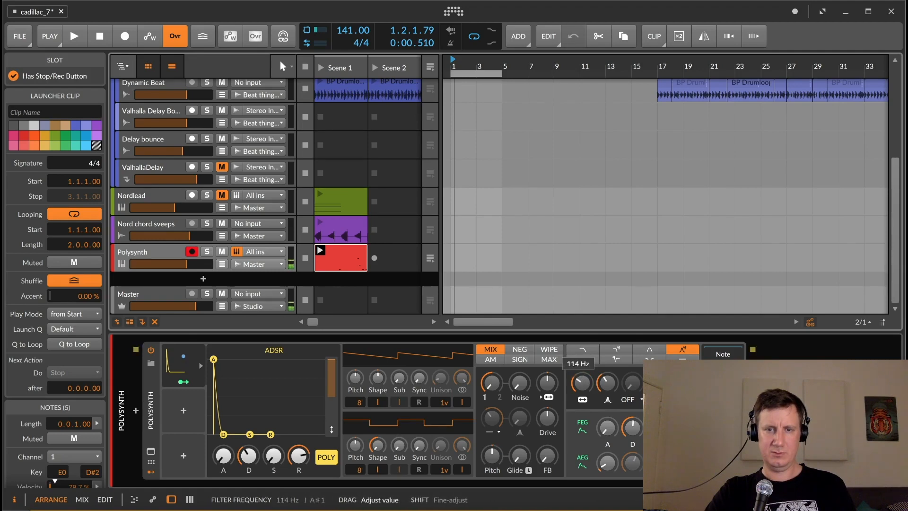
{"action": "left_click_drag", "start_coordinate": [584, 382], "coordinate": [585, 385]}
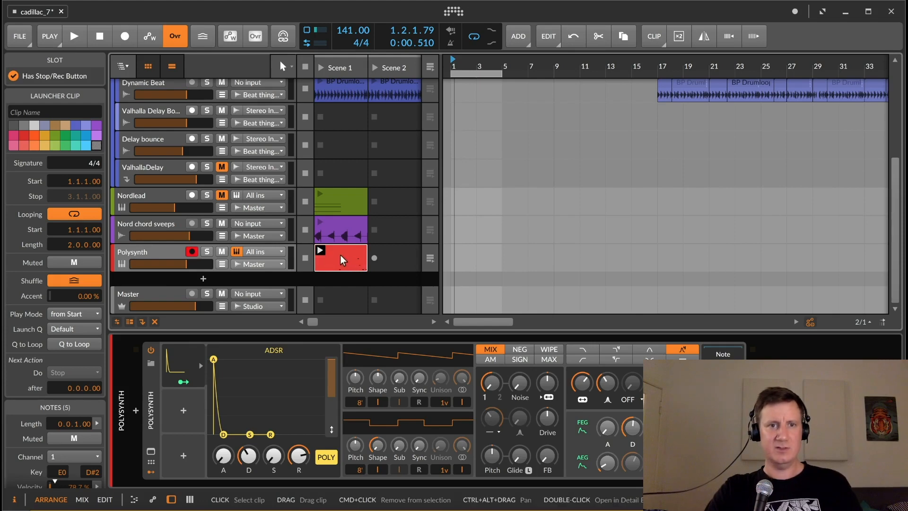
- Insert the Bitwig Dynamics effect after the Polysynth, adjust its compression, and lower the Polysynth track volume
{"action": "left_click", "coordinate": [752, 350]}
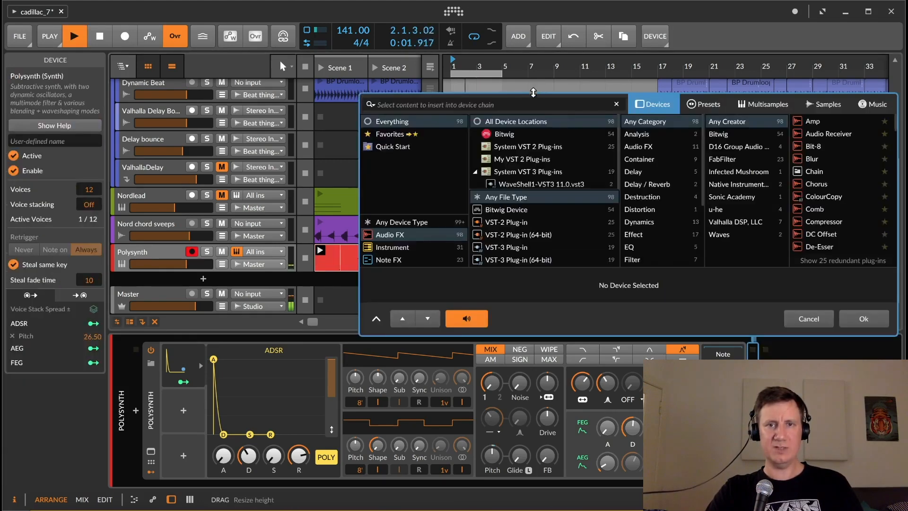
{"action": "type", "text": "DYN"}
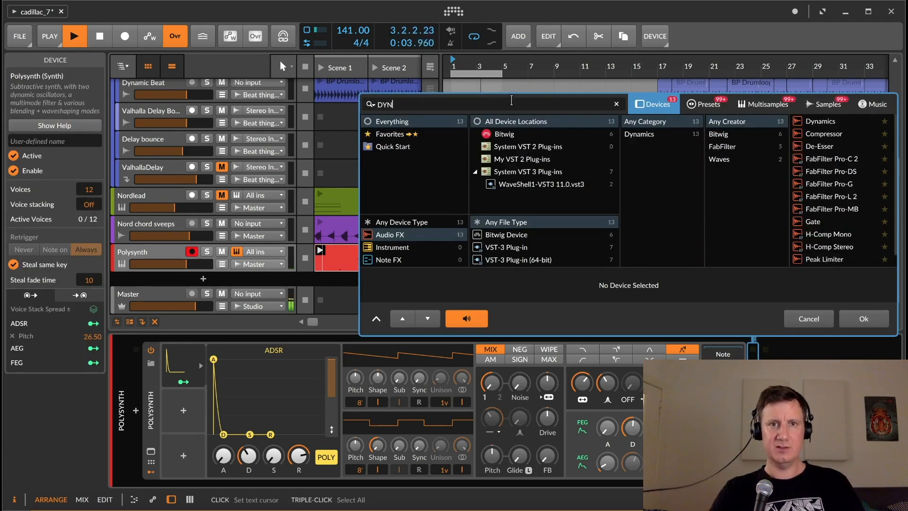
{"action": "left_click", "coordinate": [827, 122]}
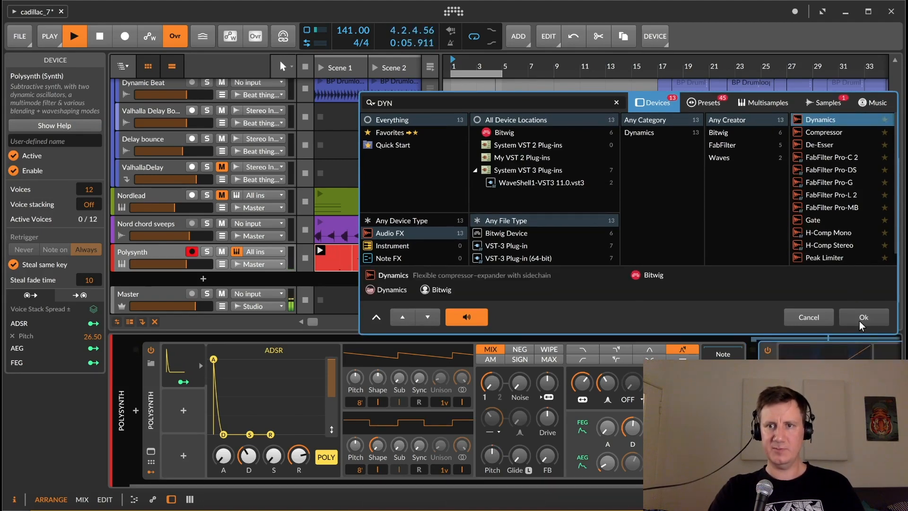
{"action": "left_click", "coordinate": [859, 319]}
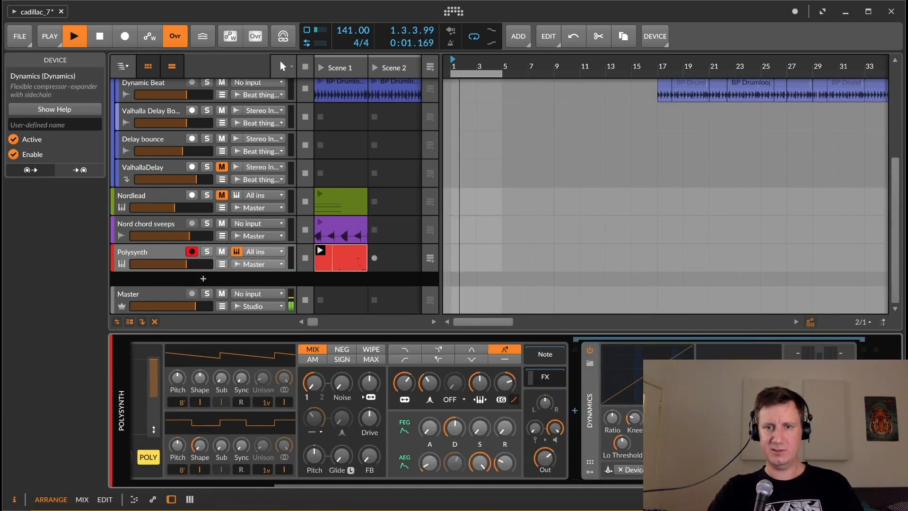
{"action": "left_click_drag", "start_coordinate": [660, 418], "coordinate": [660, 406]}
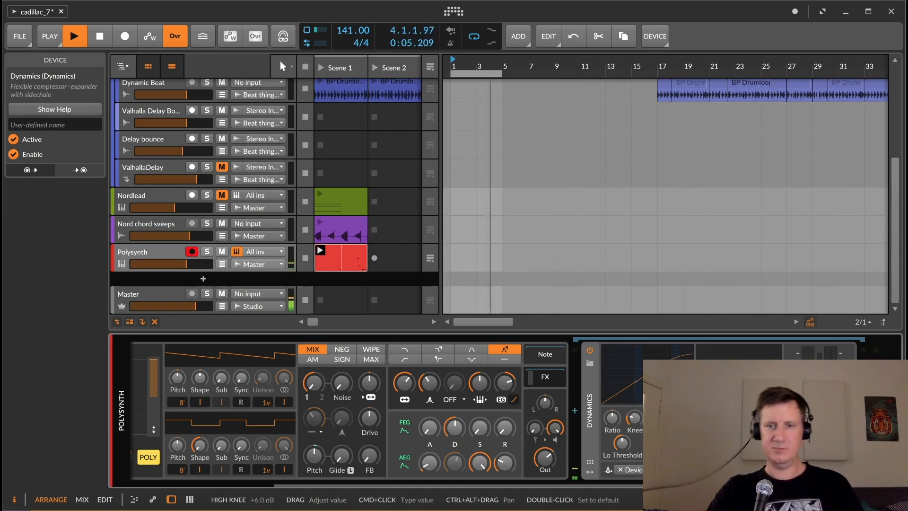
{"action": "left_click_drag", "start_coordinate": [186, 264], "coordinate": [170, 265]}
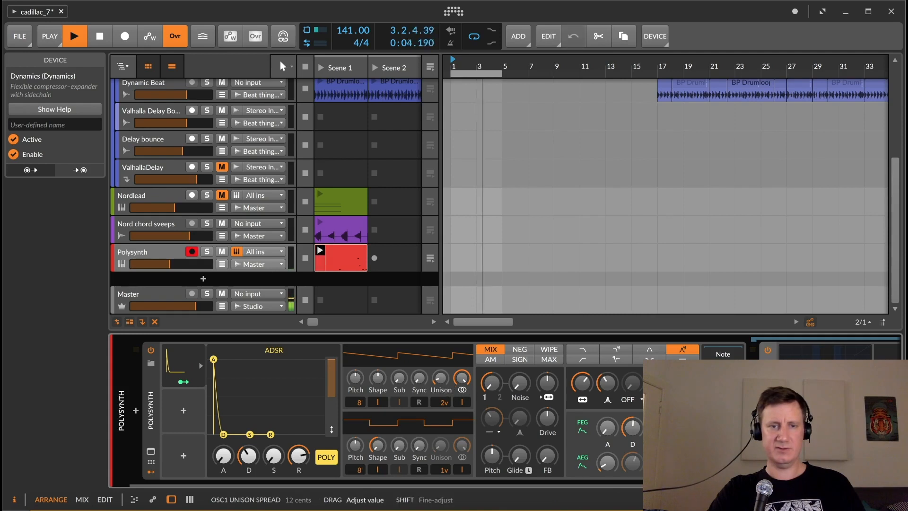
- Thicken oscillator 1 with two-voice unison and a wider spread, and readjust the filter cutoff
{"action": "left_click_drag", "start_coordinate": [440, 379], "coordinate": [440, 376]}
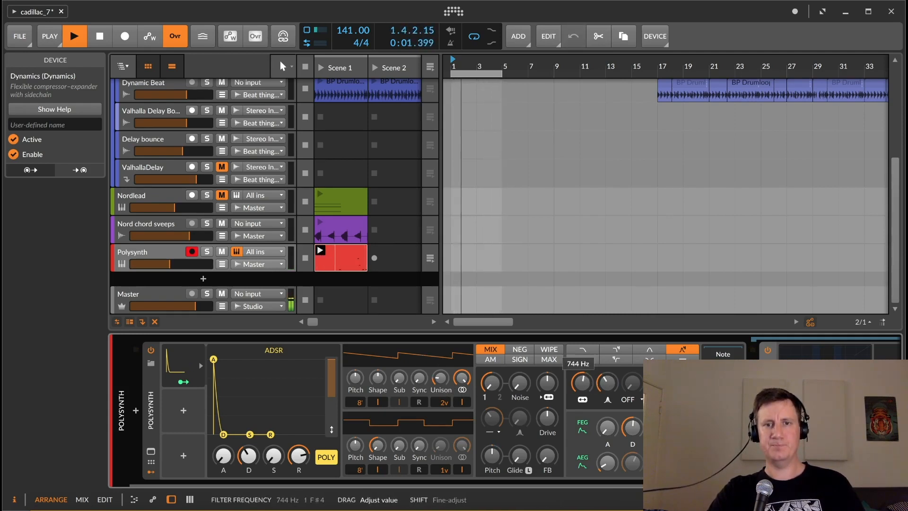
{"action": "left_click_drag", "start_coordinate": [583, 383], "coordinate": [582, 384]}
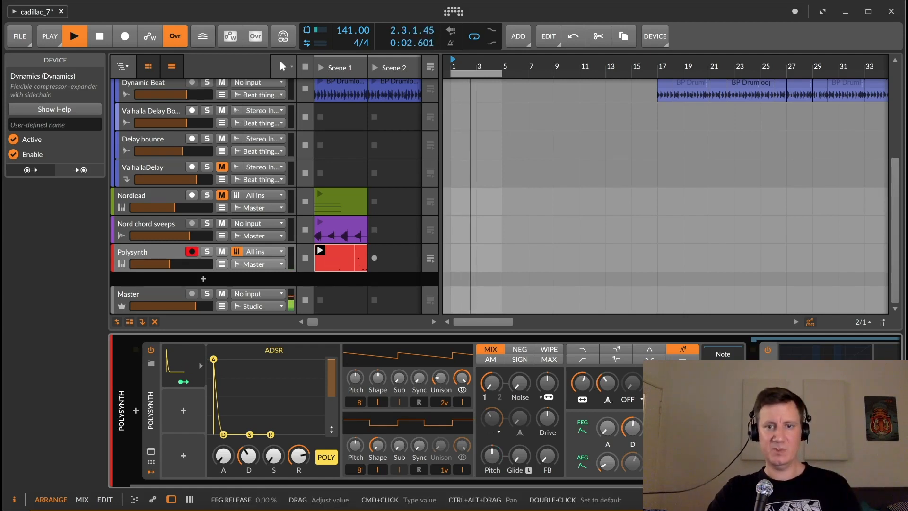
- Set the Polysynth's amp envelope (AEG) release to 41.5 % and reduce its number of voices
{"action": "left_click_drag", "start_coordinate": [682, 463], "coordinate": [682, 454]}
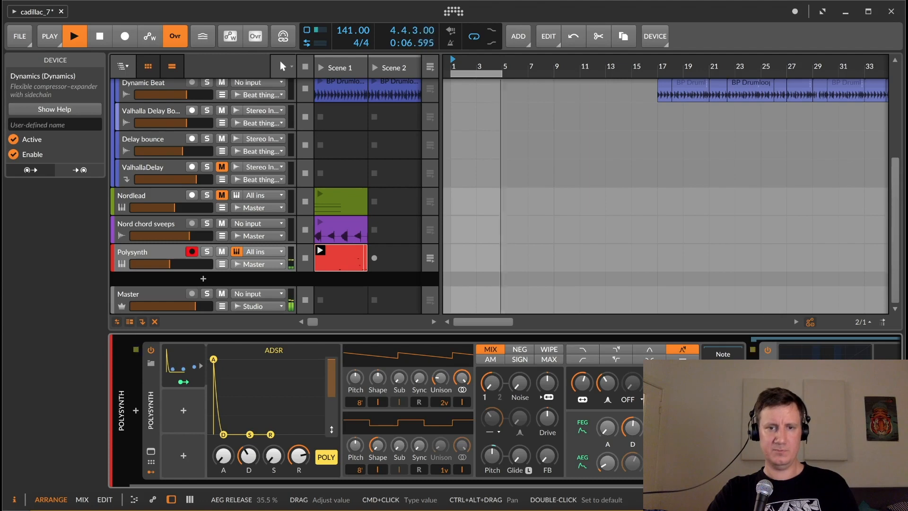
{"action": "left_click_drag", "start_coordinate": [682, 462], "coordinate": [683, 456]}
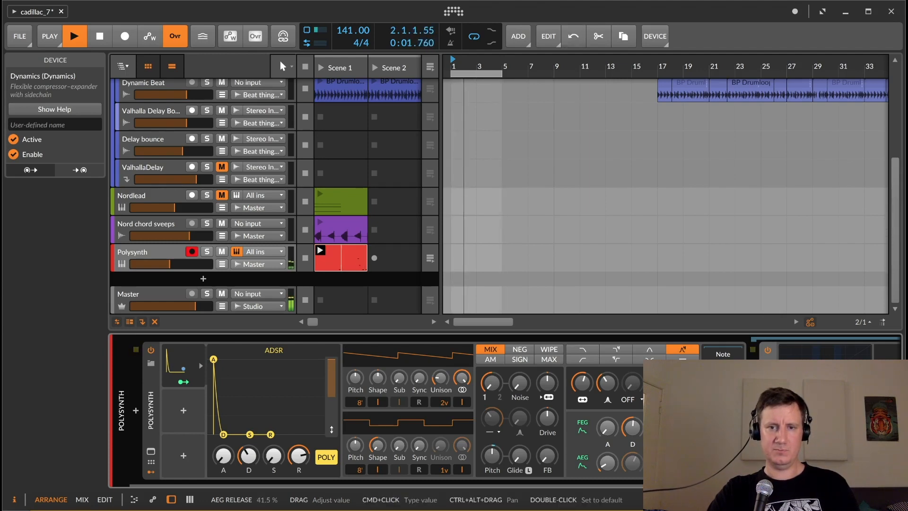
{"action": "left_click", "coordinate": [152, 410]}
{"action": "left_click_drag", "start_coordinate": [89, 192], "coordinate": [90, 236]}
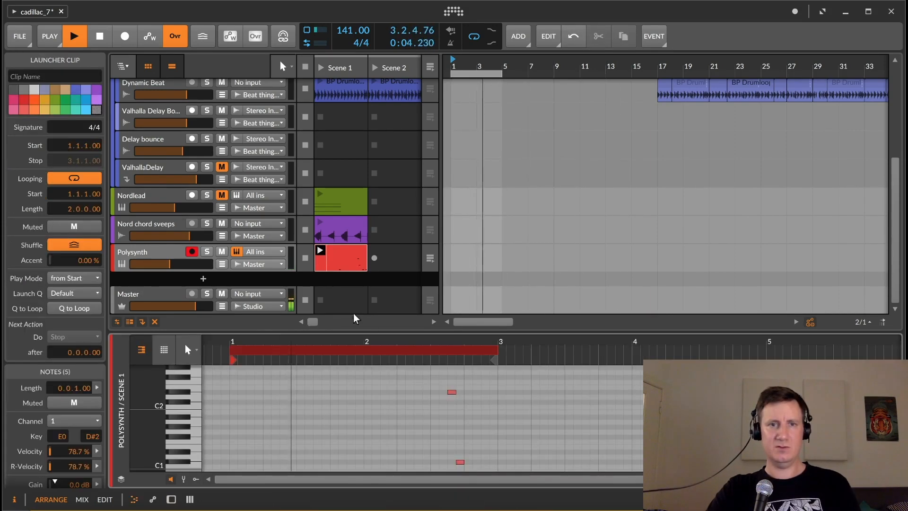
- Stop playback, double the Polysynth clip's content to four bars, and delete the D#2 note in bar 2
{"action": "key", "text": "space"}
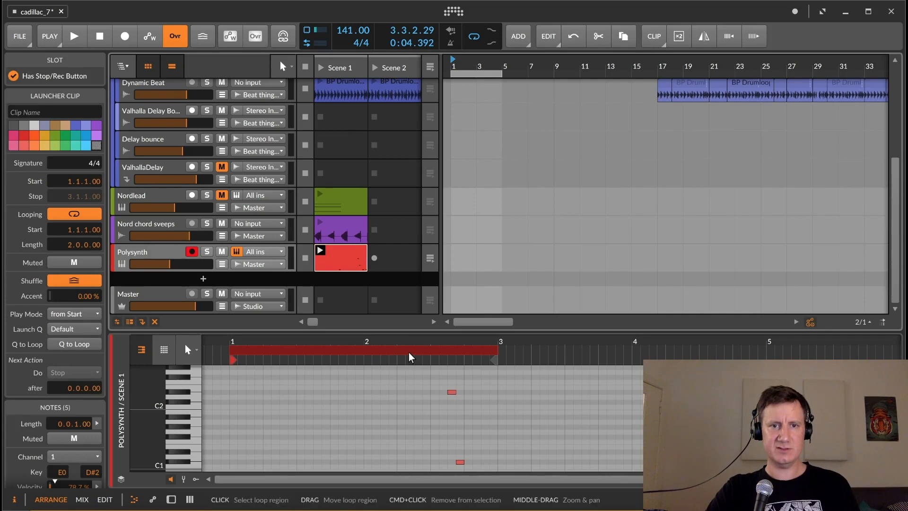
{"action": "left_click", "coordinate": [347, 258]}
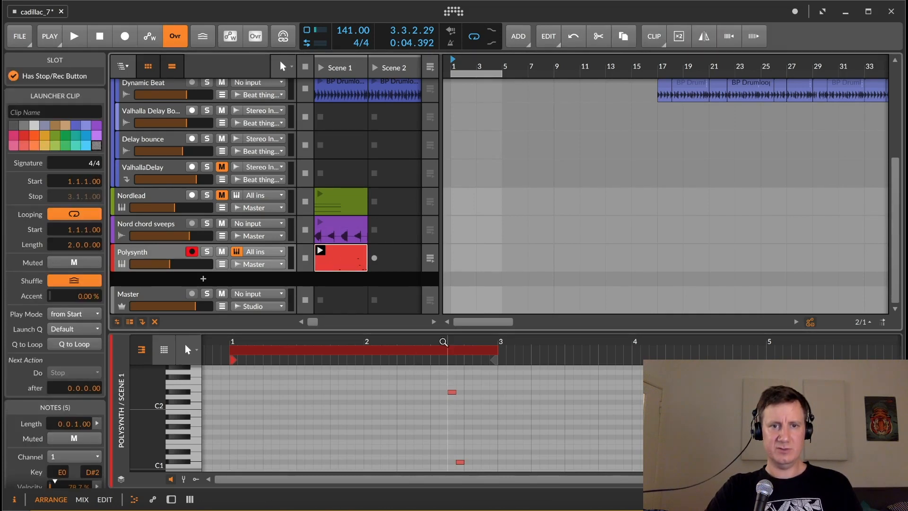
{"action": "left_click_drag", "start_coordinate": [412, 328], "coordinate": [412, 301]}
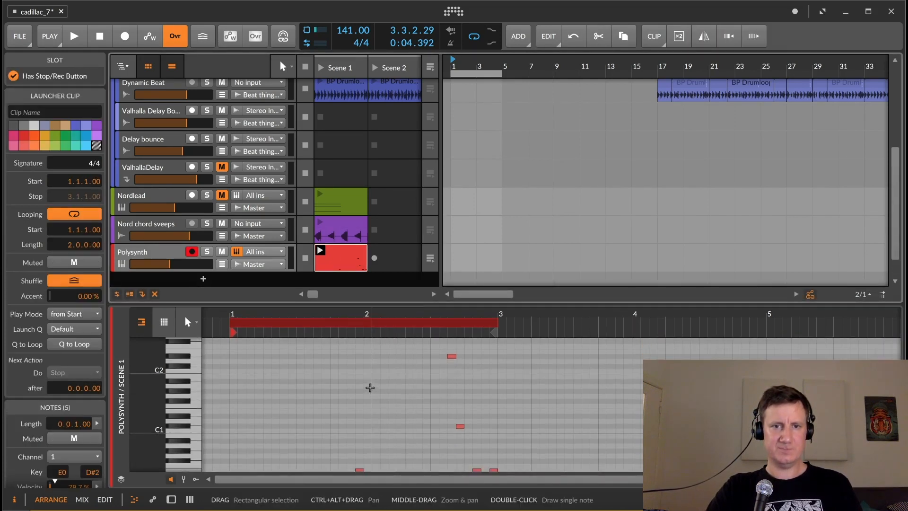
{"action": "left_click", "coordinate": [681, 38]}
{"action": "left_click_drag", "start_coordinate": [498, 313], "coordinate": [419, 380]}
{"action": "left_click", "coordinate": [401, 343]}
{"action": "left_click_drag", "start_coordinate": [398, 349], "coordinate": [432, 355]}
{"action": "left_click", "coordinate": [421, 345]}
{"action": "key", "text": "Delete"}
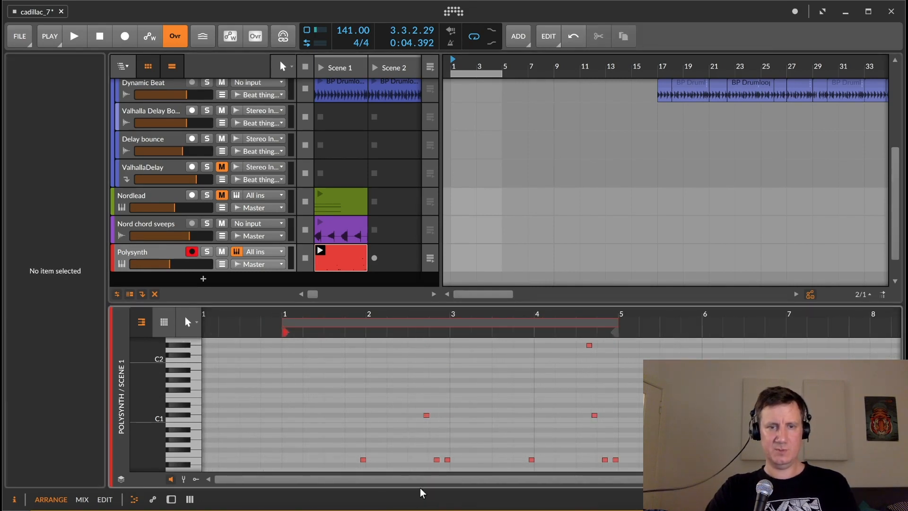
- Mute the E0 note at 2.4.2 in the Polysynth clip and launch the clip again
{"action": "left_click", "coordinate": [437, 459]}
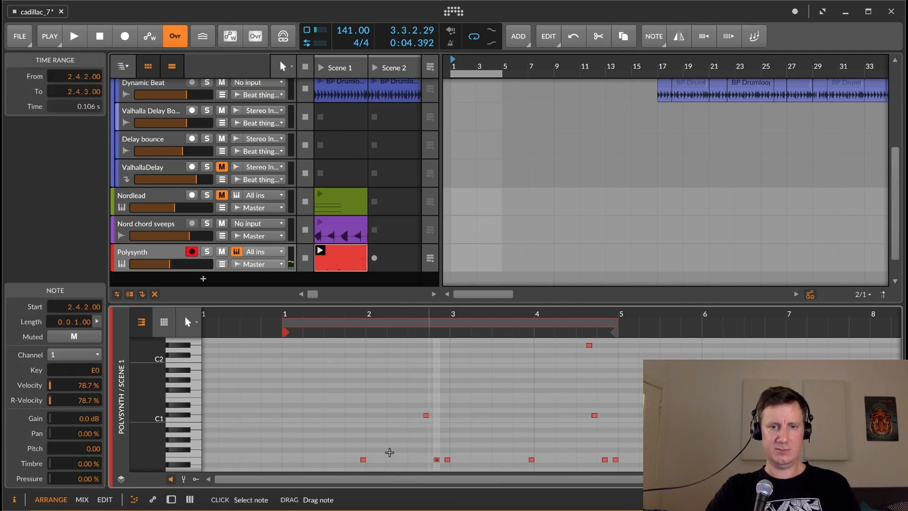
{"action": "left_click", "coordinate": [74, 336]}
{"action": "left_click", "coordinate": [320, 250]}
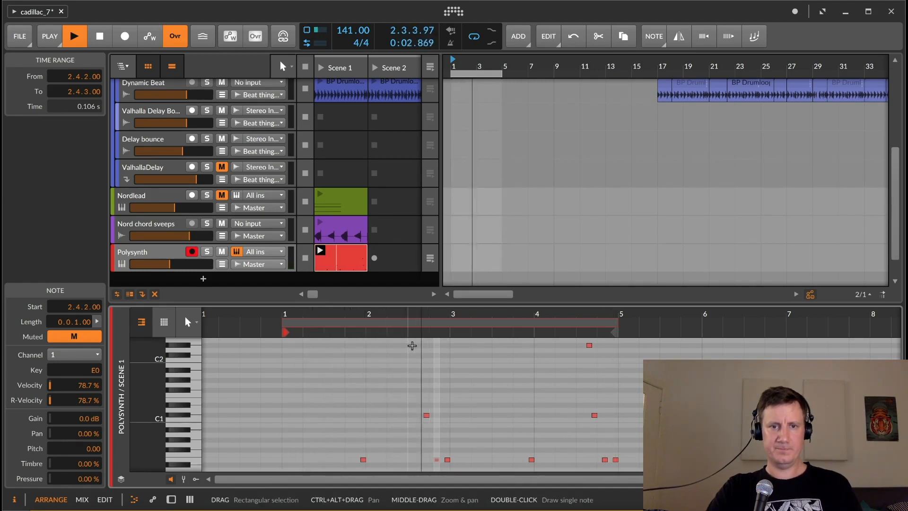
- Turn off note auditioning in the note editor and transpose the C#1 note at 2.3.4 up to D#2
{"action": "left_click", "coordinate": [427, 416]}
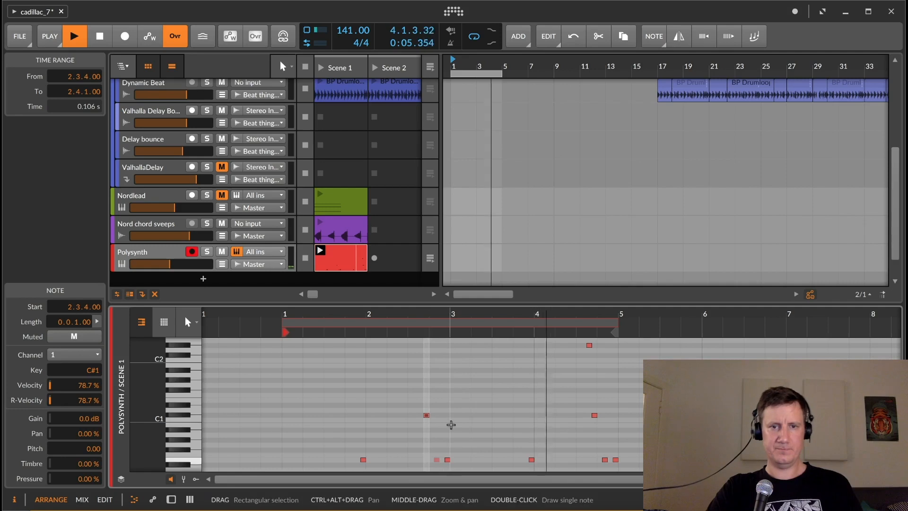
{"action": "left_click", "coordinate": [171, 481]}
{"action": "left_click_drag", "start_coordinate": [420, 383], "coordinate": [462, 427]}
{"action": "key", "text": "Down"}
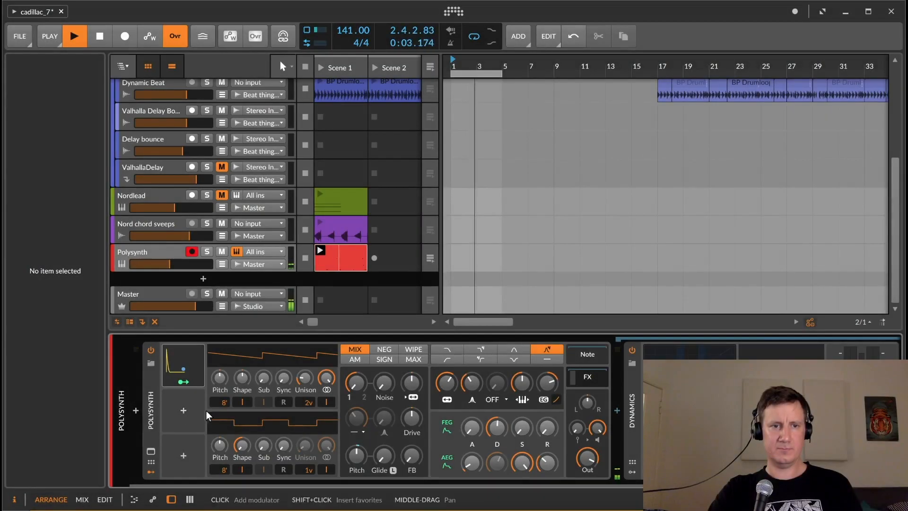
- Add an LFO modulator to the Polysynth, set it to Free so it does not reset, and slow its rate to 0.22 Hz
{"action": "left_click", "coordinate": [205, 411]}
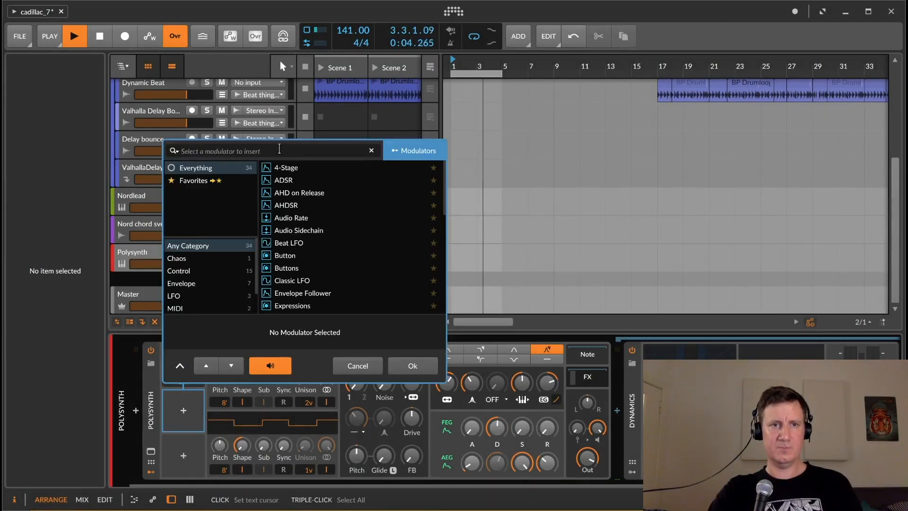
{"action": "type", "text": "lfo"}
{"action": "key", "text": "Down"}
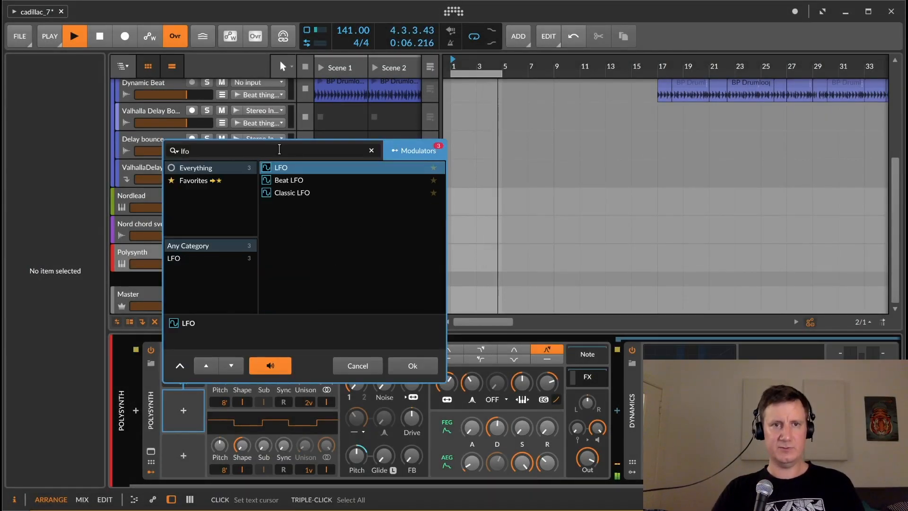
{"action": "key", "text": "Return"}
{"action": "left_click", "coordinate": [175, 407]}
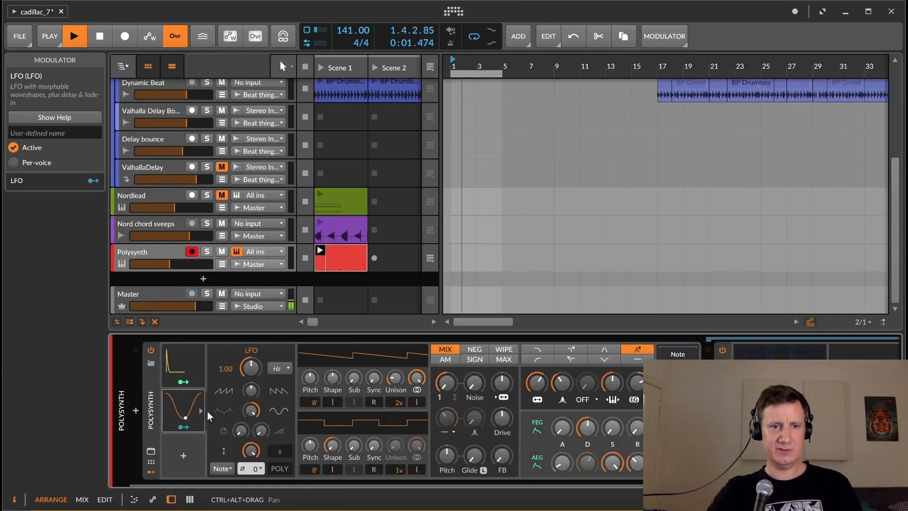
{"action": "left_click", "coordinate": [224, 467]}
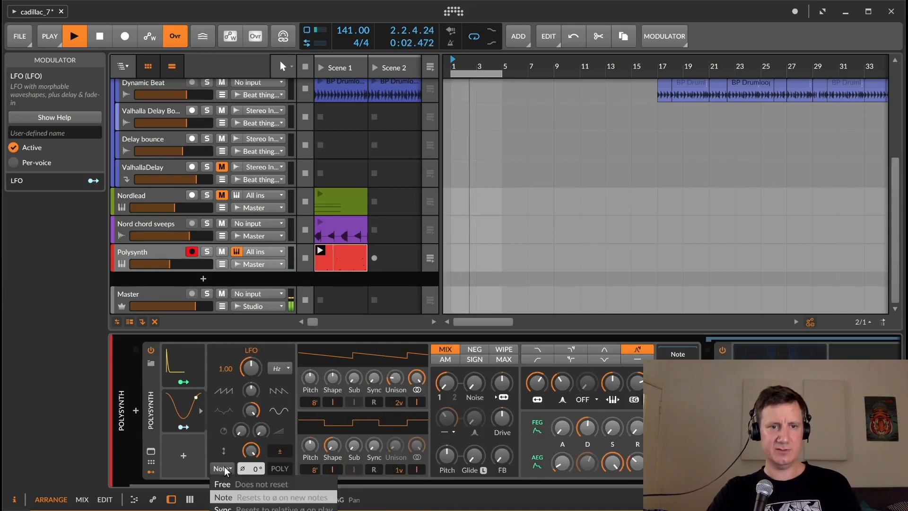
{"action": "left_click", "coordinate": [259, 487]}
{"action": "left_click_drag", "start_coordinate": [262, 376], "coordinate": [262, 395]}
- Map the LFO to the filter frequency with an amount of 3.000 and to the AEG release with -0.030
{"action": "left_click", "coordinate": [183, 427]}
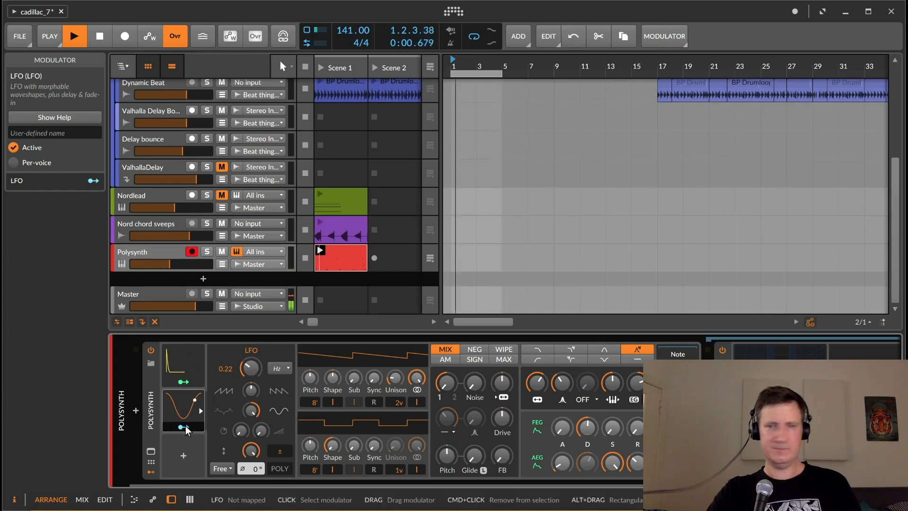
{"action": "mouse_move", "coordinate": [545, 384]}
{"action": "left_mouse_down"}
{"action": "mouse_move", "coordinate": [540, 360]}
{"action": "mouse_move", "coordinate": [541, 369]}
{"action": "left_mouse_up"}
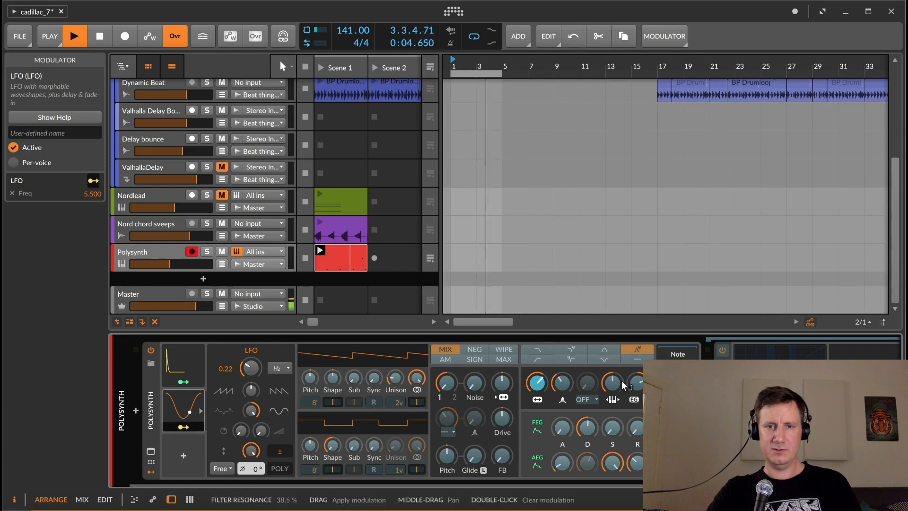
{"action": "left_click_drag", "start_coordinate": [637, 464], "coordinate": [638, 465]}
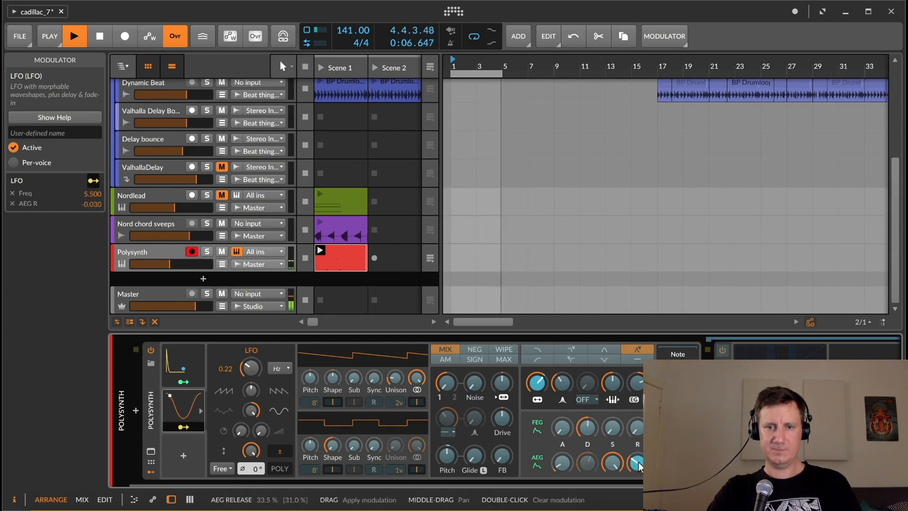
{"action": "left_click_drag", "start_coordinate": [540, 383], "coordinate": [540, 404]}
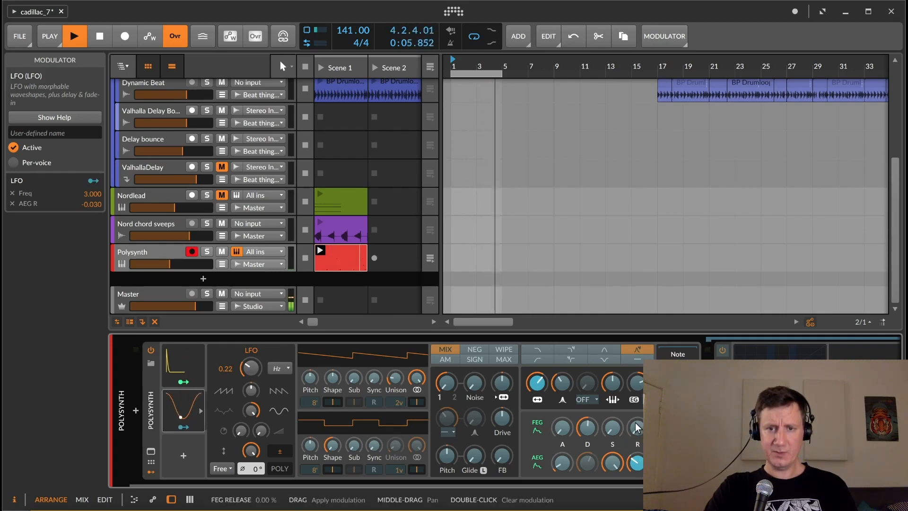
{"action": "left_click_drag", "start_coordinate": [592, 434], "coordinate": [592, 428]}
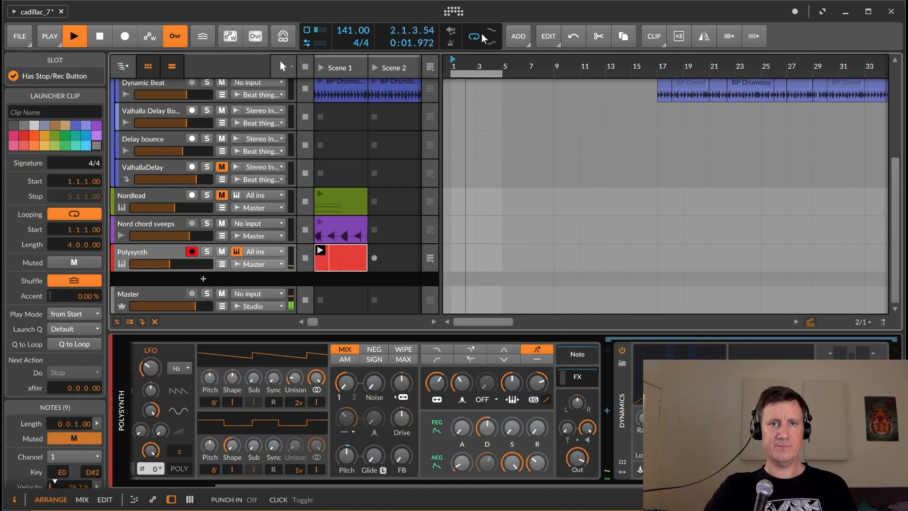
- Turn off the arranger loop and recolour the Polysynth track light pink
{"action": "left_click", "coordinate": [475, 37]}
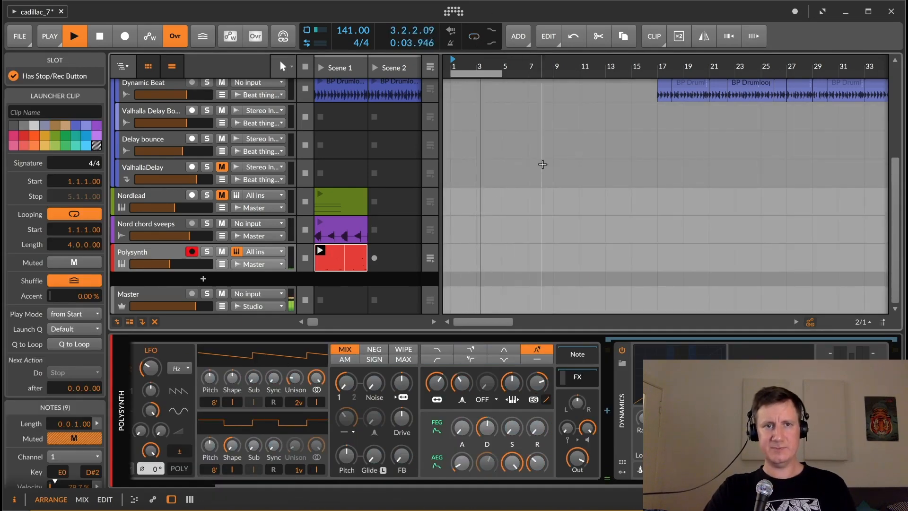
{"action": "left_click", "coordinate": [148, 252]}
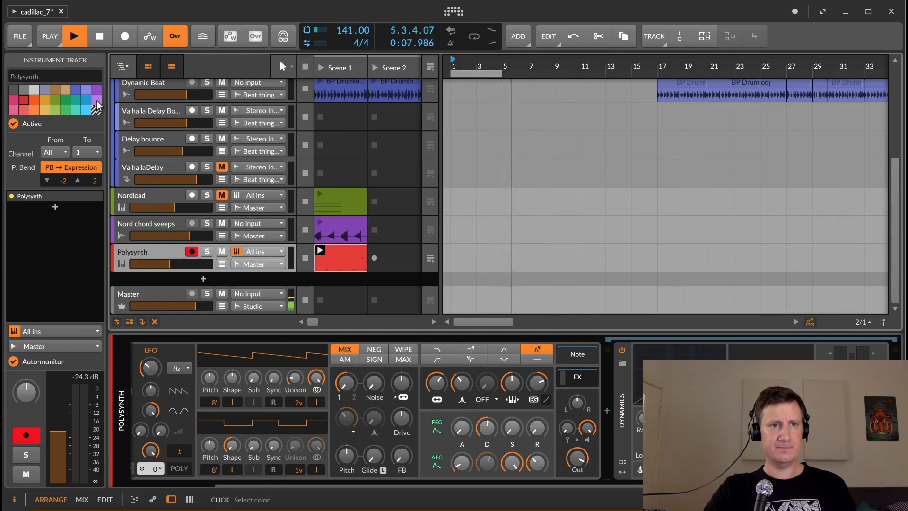
{"action": "left_click", "coordinate": [33, 99]}
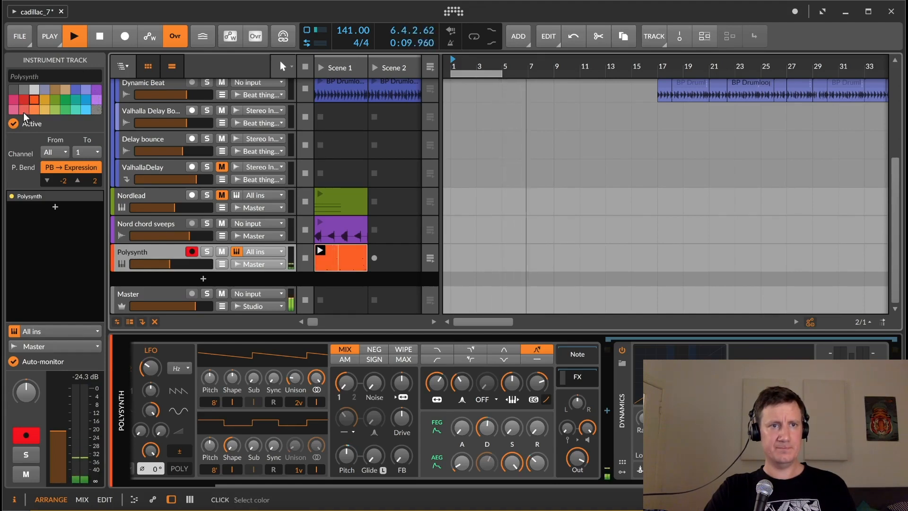
{"action": "left_click", "coordinate": [24, 110]}
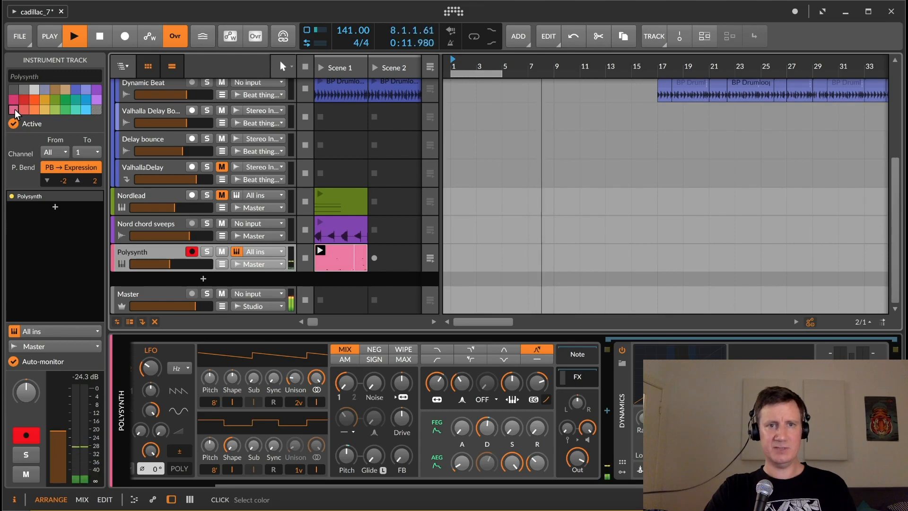
- Raise the Polysynth track volume, slightly lower the Beat thing group volume, and set playback to start from bar 1
{"action": "double_click", "coordinate": [337, 256]}
{"action": "left_click_drag", "start_coordinate": [463, 314], "coordinate": [404, 289]}
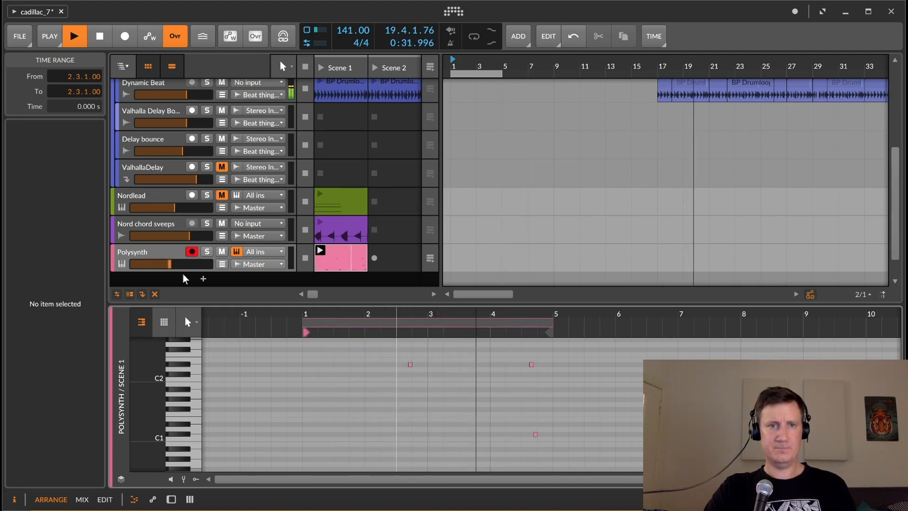
{"action": "scroll", "coordinate": [262, 147], "scroll_direction": "up", "scroll_amount": 1}
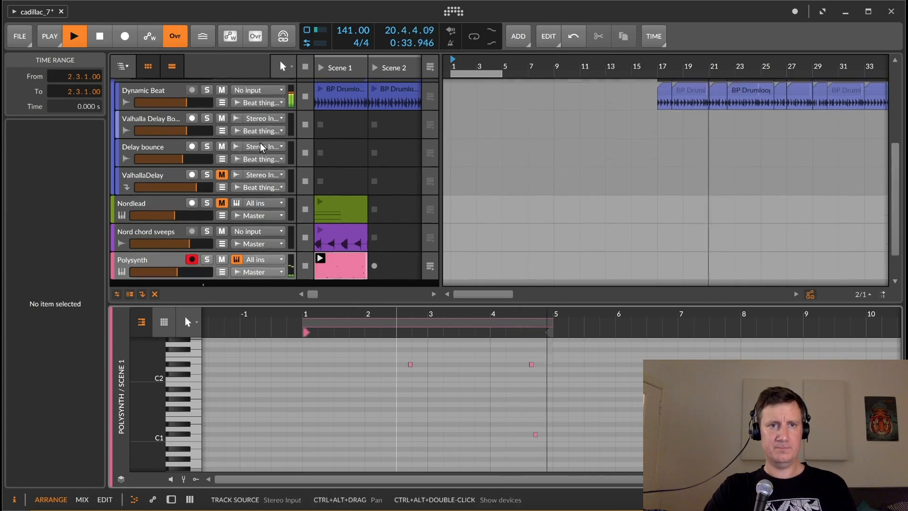
{"action": "scroll", "coordinate": [262, 147], "scroll_direction": "up", "scroll_amount": 3}
{"action": "key", "text": "space"}
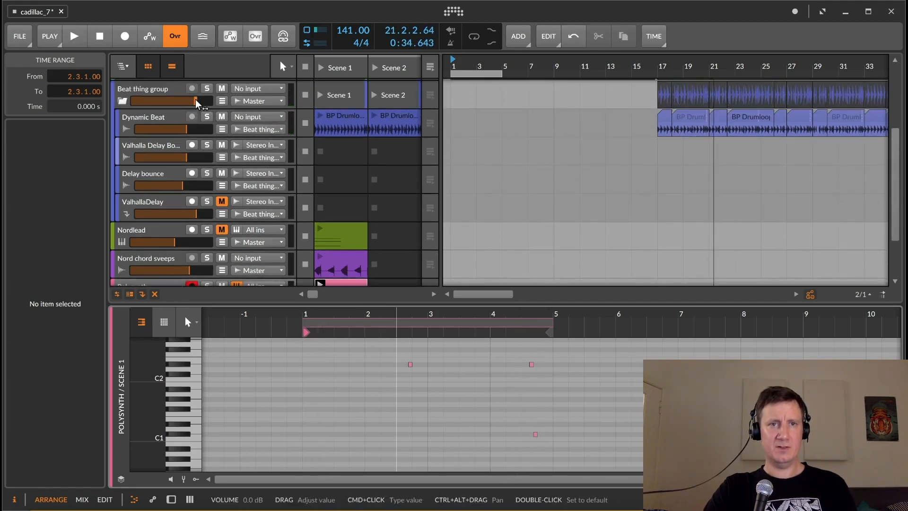
{"action": "left_click_drag", "start_coordinate": [196, 103], "coordinate": [191, 104]}
{"action": "left_click", "coordinate": [453, 63]}
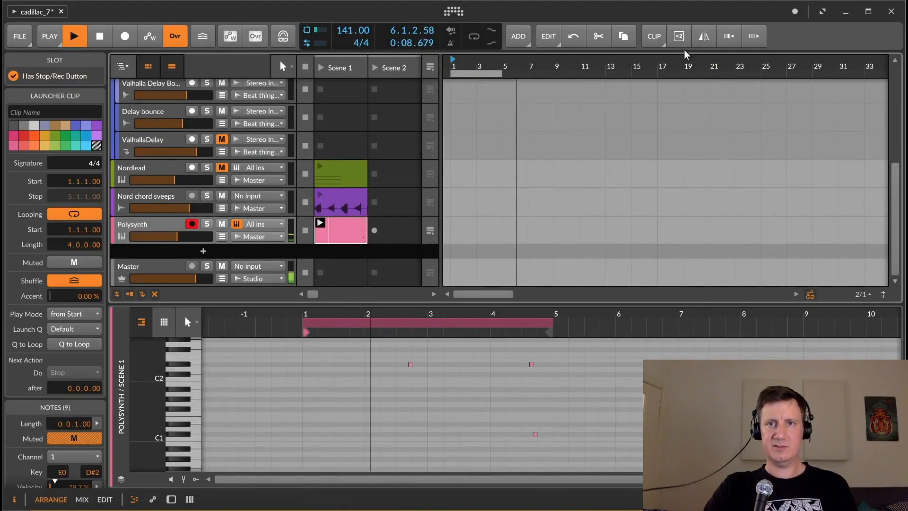
- Double the Polysynth clip's content to eight bars and delete the D#2 note at 2.3.4
{"action": "left_click", "coordinate": [679, 38]}
{"action": "left_click_drag", "start_coordinate": [552, 314], "coordinate": [461, 296]}
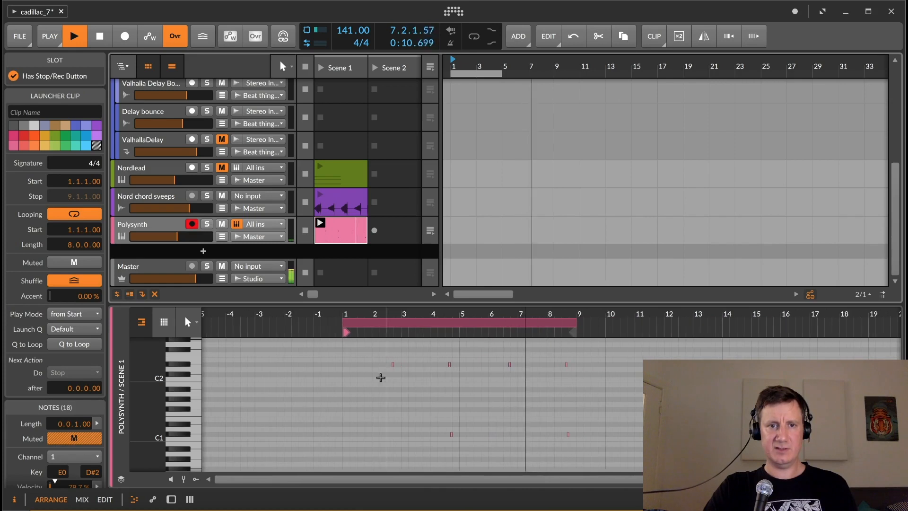
{"action": "left_click", "coordinate": [424, 389]}
{"action": "left_click_drag", "start_coordinate": [374, 354], "coordinate": [411, 380]}
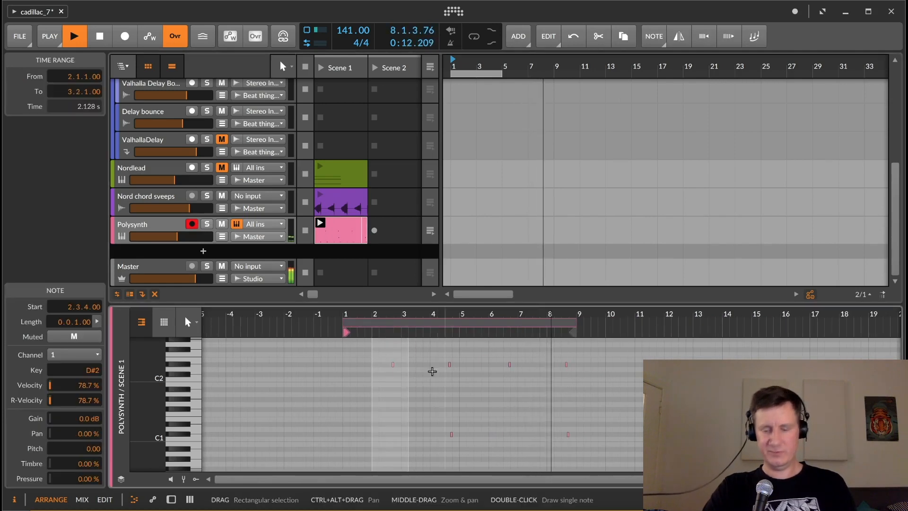
{"action": "left_click", "coordinate": [393, 365]}
{"action": "key", "text": "Delete"}
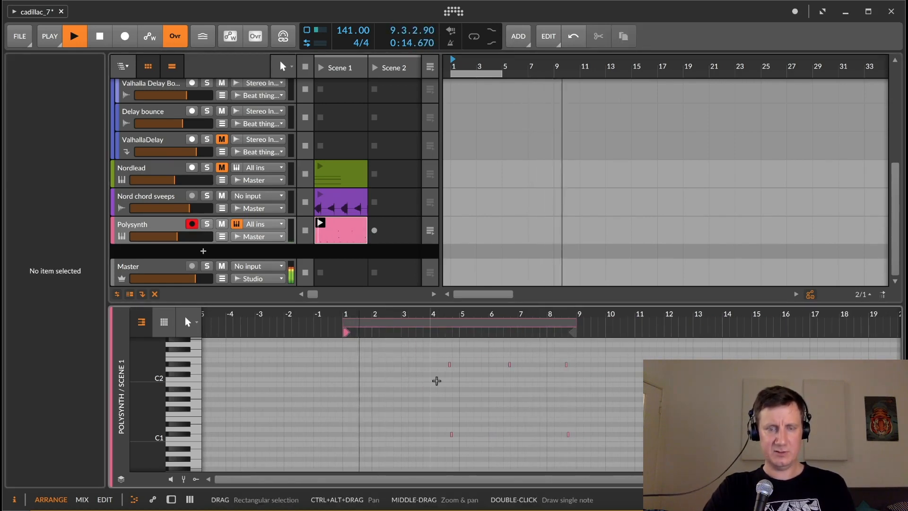
- Stop playback and name the Polysynth launcher clip "Short squelch"
{"action": "scroll", "coordinate": [433, 368], "scroll_direction": "down", "scroll_amount": 2}
{"action": "scroll", "coordinate": [435, 368], "scroll_direction": "down", "scroll_amount": 1}
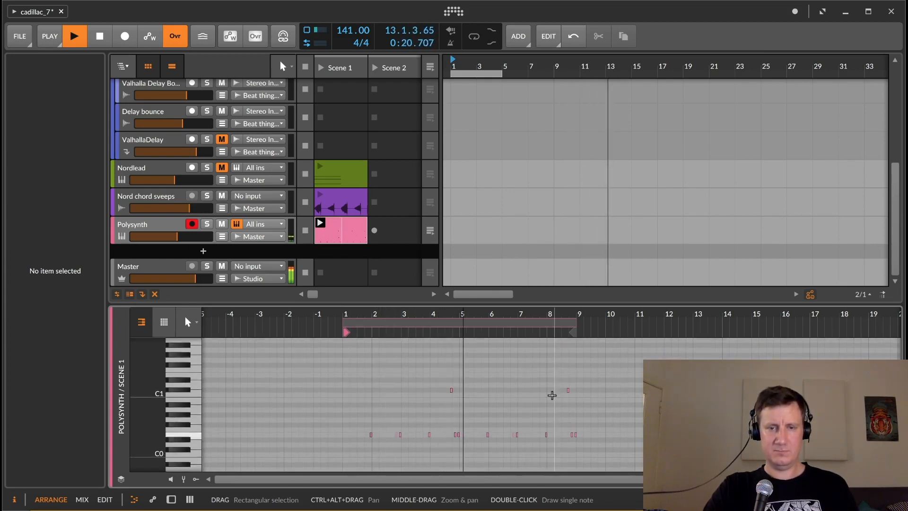
{"action": "scroll", "coordinate": [485, 374], "scroll_direction": "up", "scroll_amount": 2}
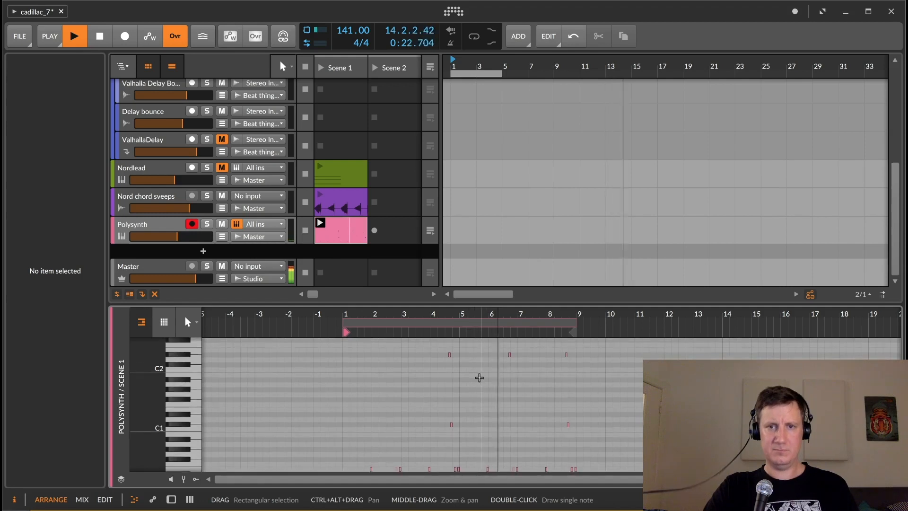
{"action": "scroll", "coordinate": [480, 377], "scroll_direction": "down", "scroll_amount": 2}
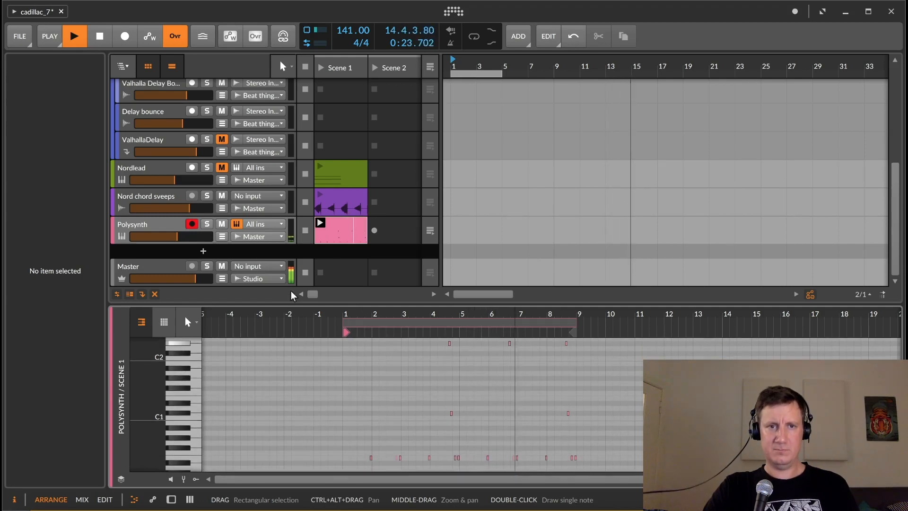
{"action": "left_click", "coordinate": [349, 233]}
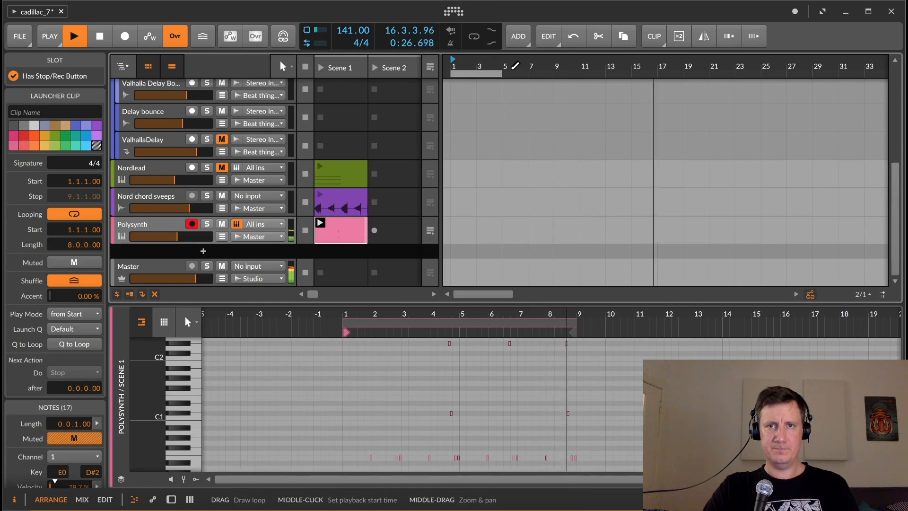
{"action": "key", "text": "space"}
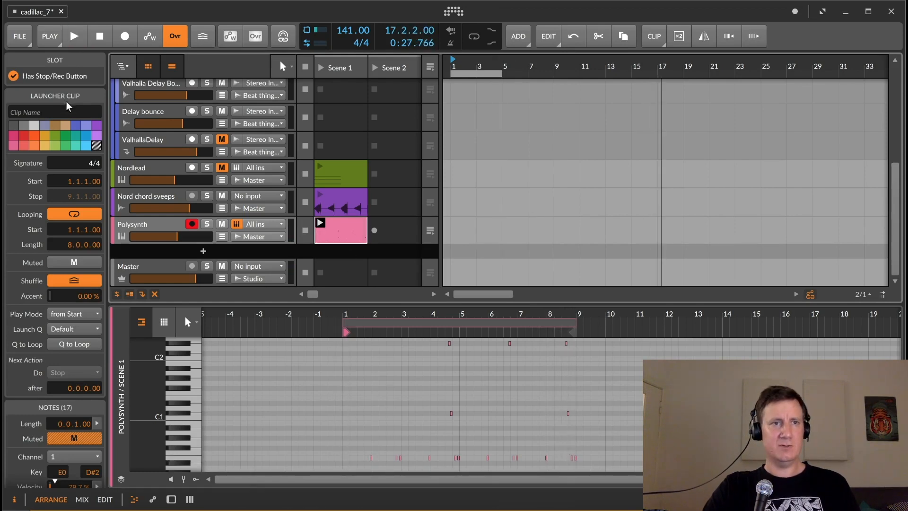
{"action": "left_click", "coordinate": [46, 111]}
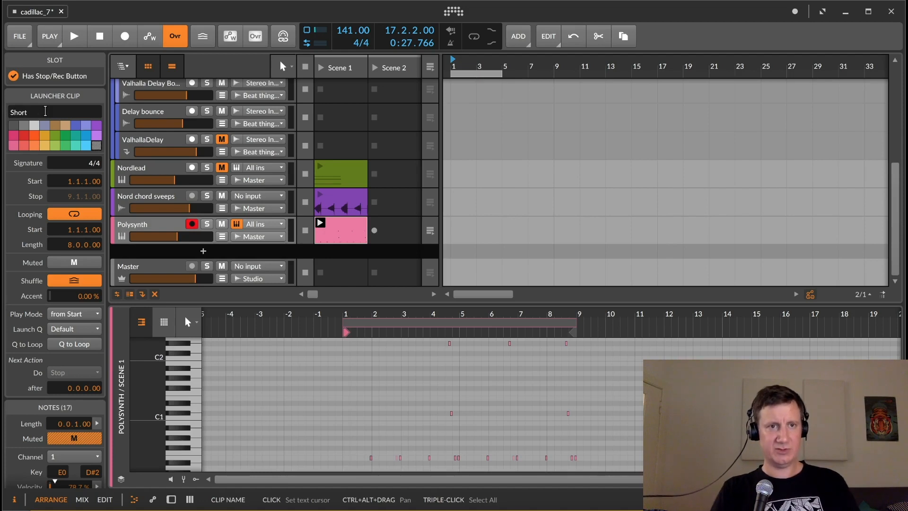
{"action": "type", "text": "Short sque"}
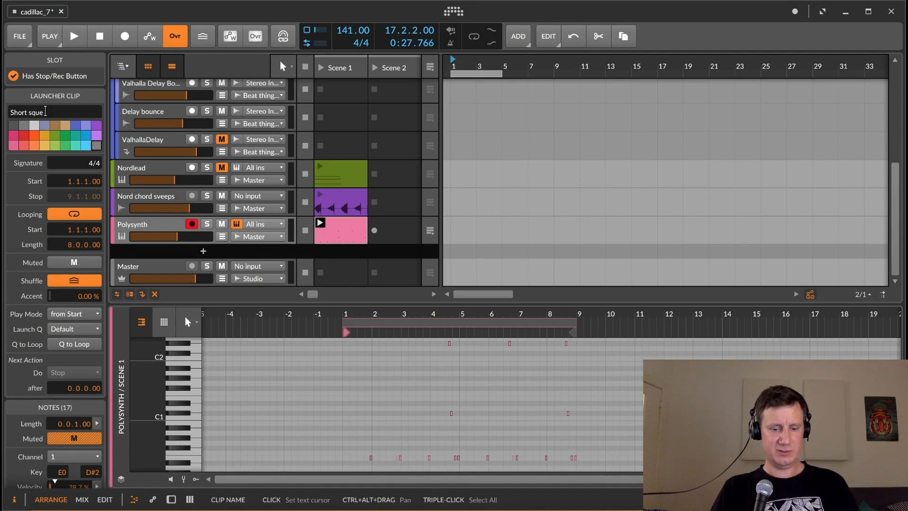
{"action": "type", "text": "lch"}
{"action": "key", "text": "Return"}
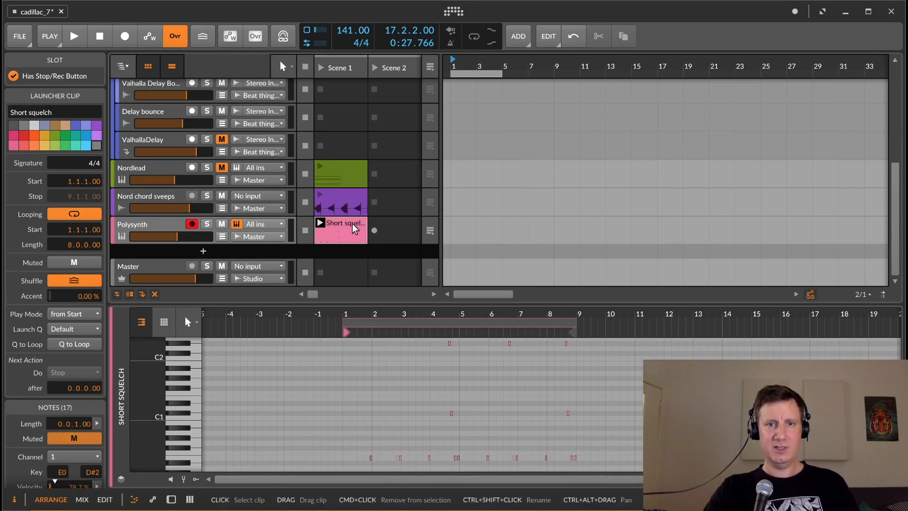
- Copy the Short squelch launcher clip to bar 1 of the Polysynth arranger track and return the track to arrangement playback
{"action": "left_click_drag", "start_coordinate": [349, 229], "coordinate": [462, 229]}
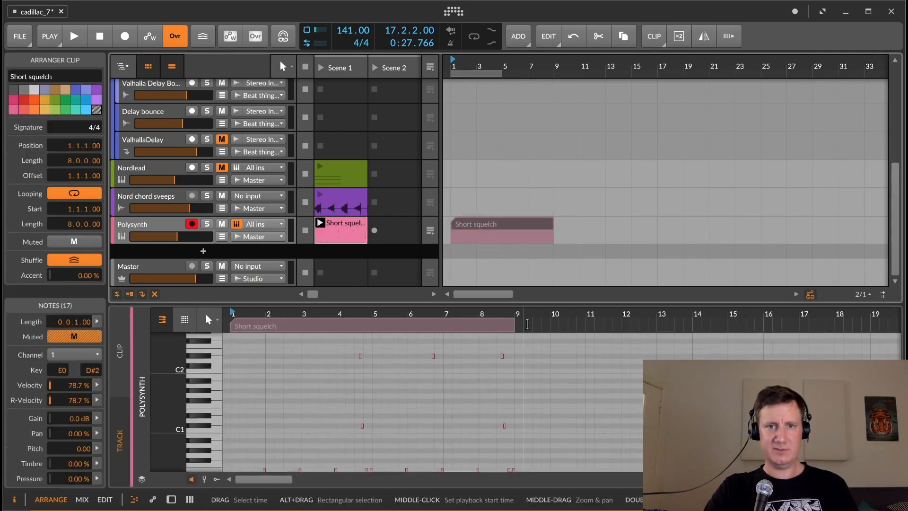
{"action": "left_click", "coordinate": [431, 231]}
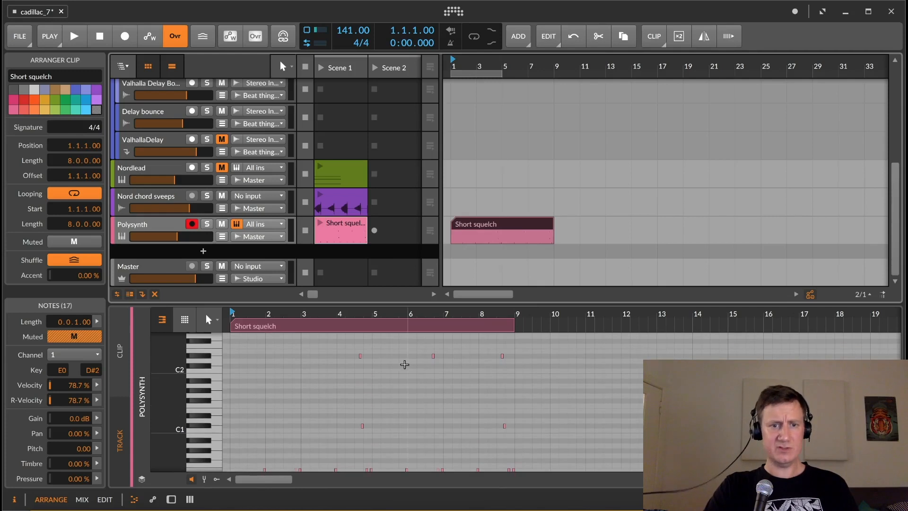
- Delete the two muted low notes near the ends of bars 2 and 6 in the Short squelch arranger clip
{"action": "scroll", "coordinate": [363, 368], "scroll_direction": "down", "scroll_amount": 2}
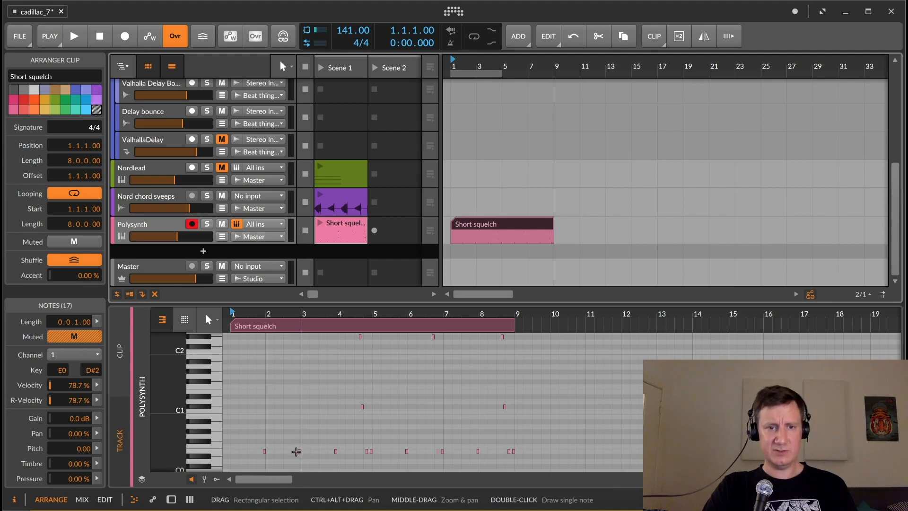
{"action": "double_click", "coordinate": [296, 452]}
{"action": "left_click", "coordinate": [297, 455]}
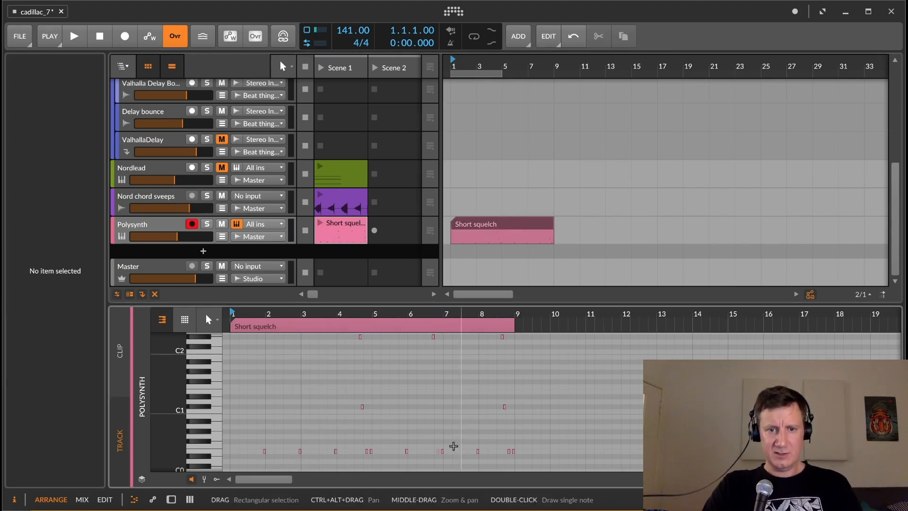
{"action": "left_click", "coordinate": [441, 452]}
{"action": "left_click", "coordinate": [260, 393]}
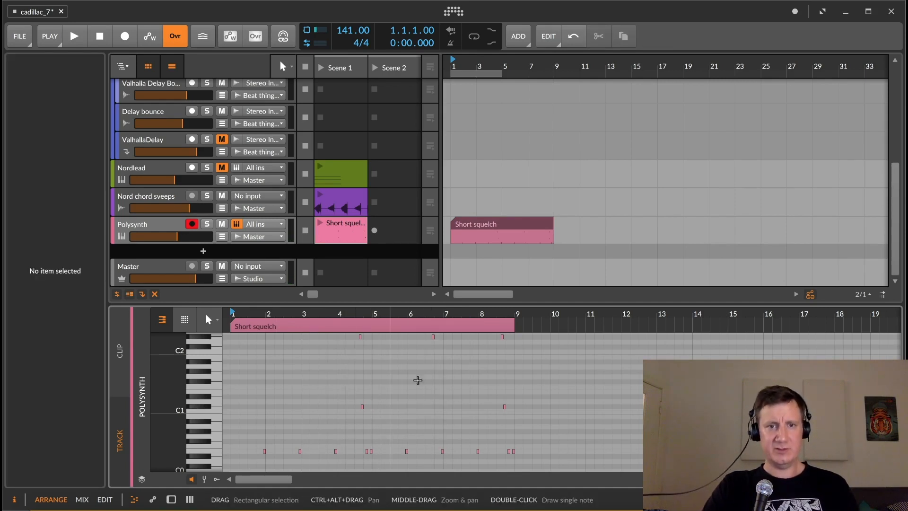
- Collapse the Beat thing group and extend the looped Short squelch arranger clip to 16 bars
{"action": "left_click", "coordinate": [485, 228]}
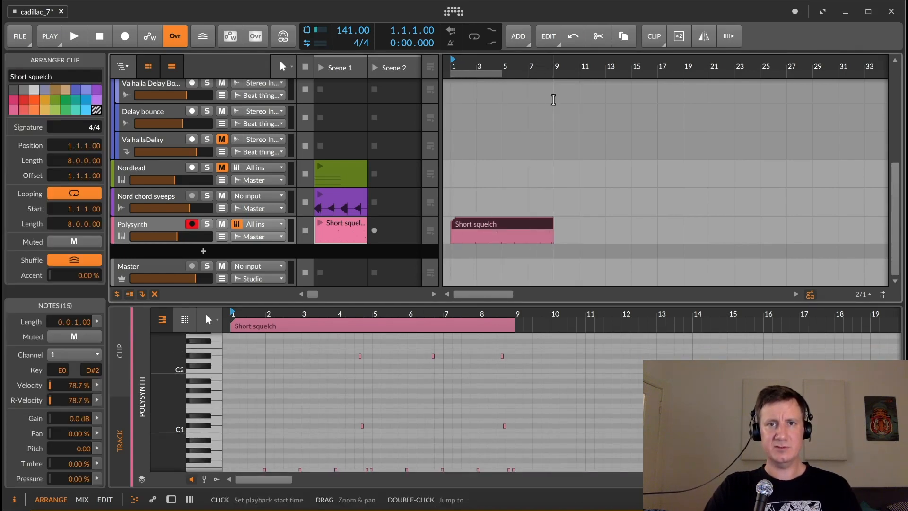
{"action": "scroll", "coordinate": [561, 120], "scroll_direction": "up", "scroll_amount": 5}
{"action": "scroll", "coordinate": [203, 222], "scroll_direction": "down", "scroll_amount": 5}
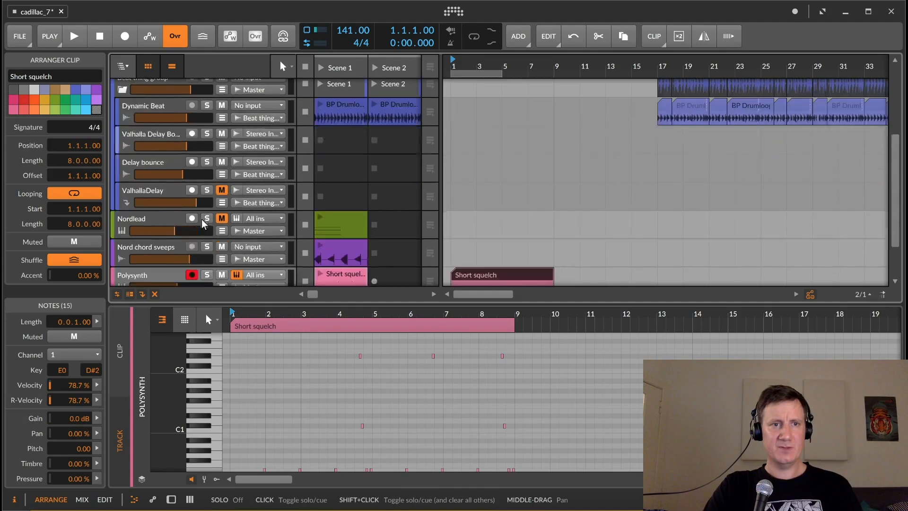
{"action": "left_click", "coordinate": [122, 89]}
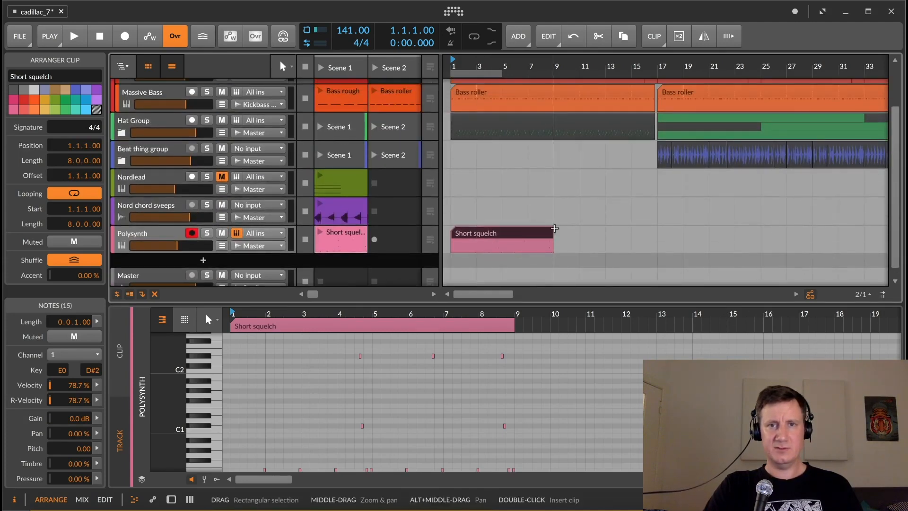
{"action": "left_click", "coordinate": [549, 232]}
{"action": "left_click_drag", "start_coordinate": [549, 232], "coordinate": [657, 231]}
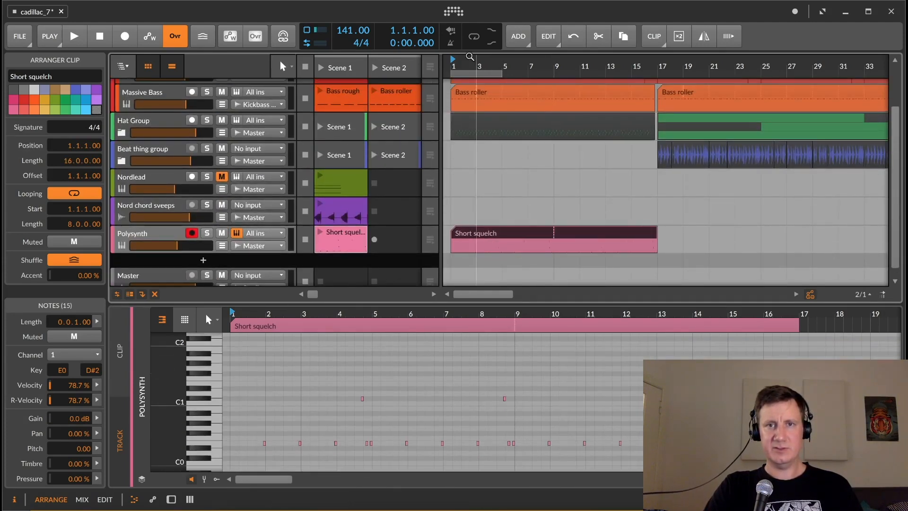
- Lengthen the arranger loop region to 16 bars from bar 1 and turn looping on during playback
{"action": "left_click_drag", "start_coordinate": [500, 73], "coordinate": [658, 72]}
{"action": "key", "text": "space"}
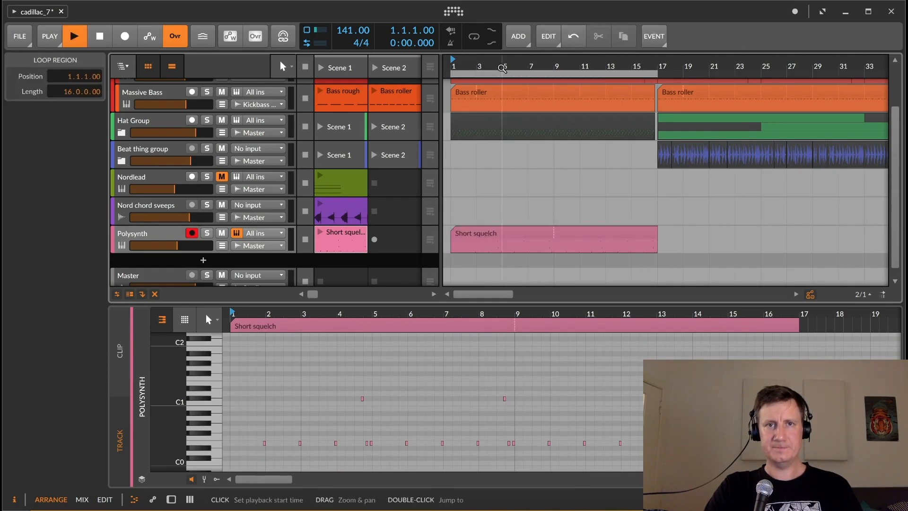
{"action": "left_click", "coordinate": [475, 36]}
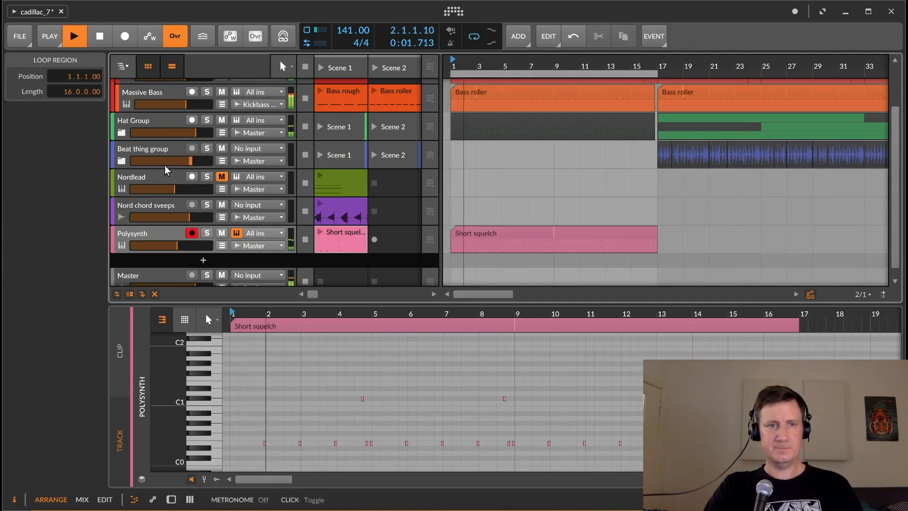
- Show the Polysynth track's devices and remove the LFO's modulation of the FEG decay
{"action": "left_click", "coordinate": [158, 236]}
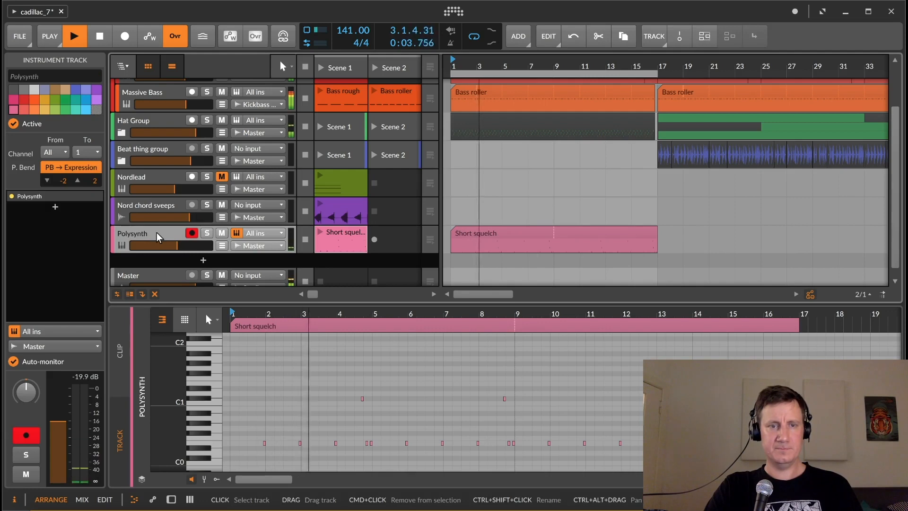
{"action": "key", "text": "d"}
{"action": "left_click", "coordinate": [157, 252]}
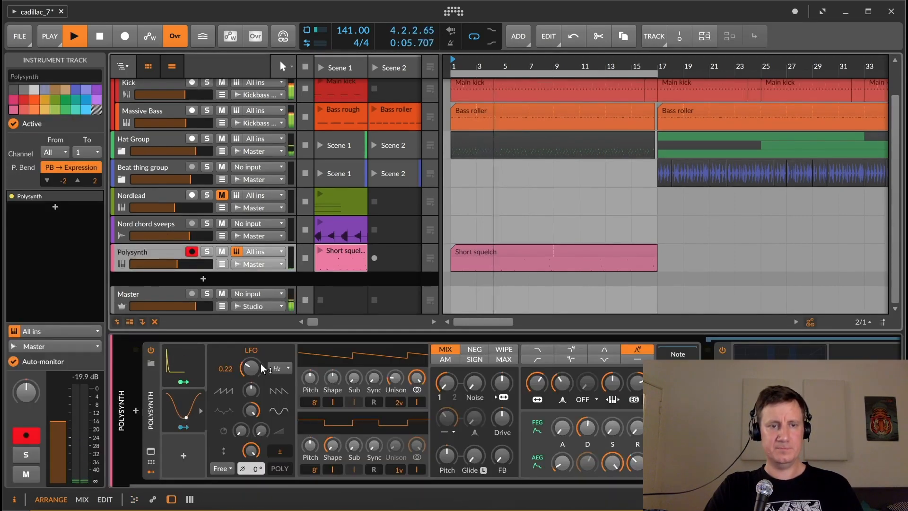
{"action": "left_click", "coordinate": [193, 427]}
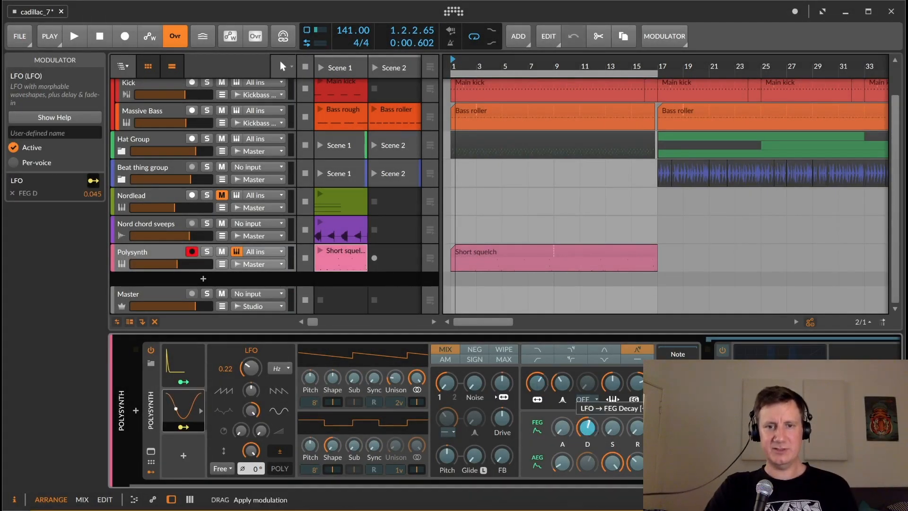
{"action": "double_click", "coordinate": [587, 428]}
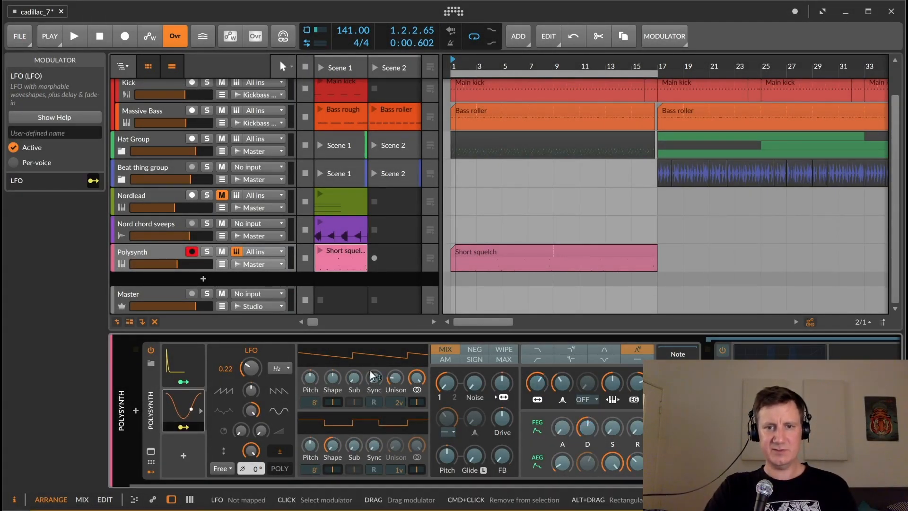
{"action": "key", "text": "space"}
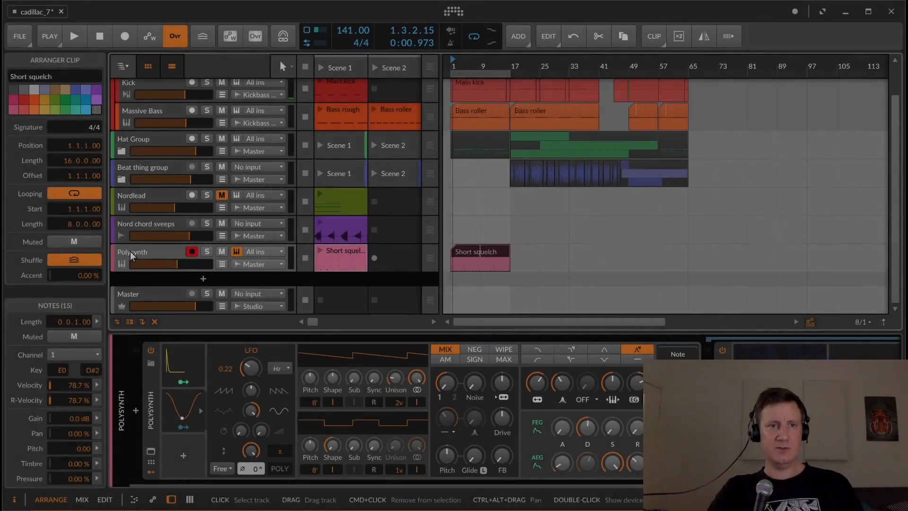
- Duplicate the 16-bar Short squelch arranger clip three times in a row, filling the Polysynth track up to bar 65
{"action": "left_click", "coordinate": [132, 252]}
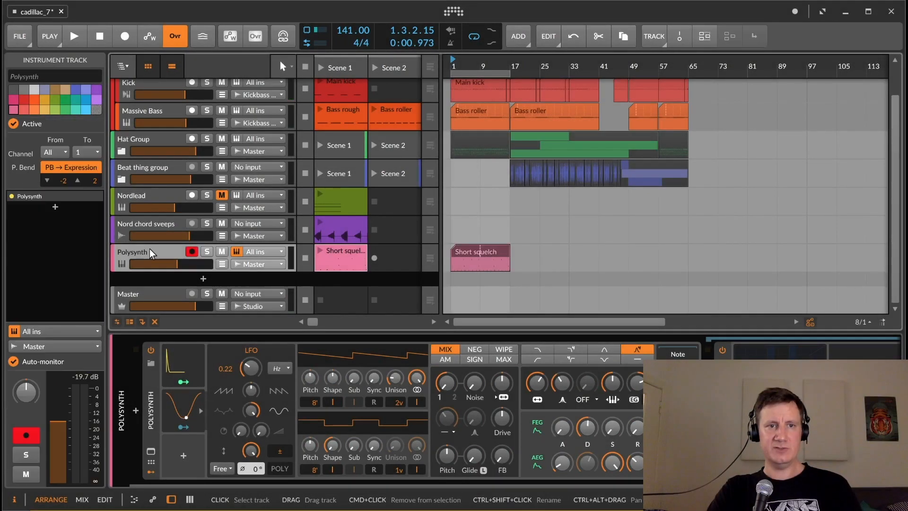
{"action": "left_click", "coordinate": [493, 249]}
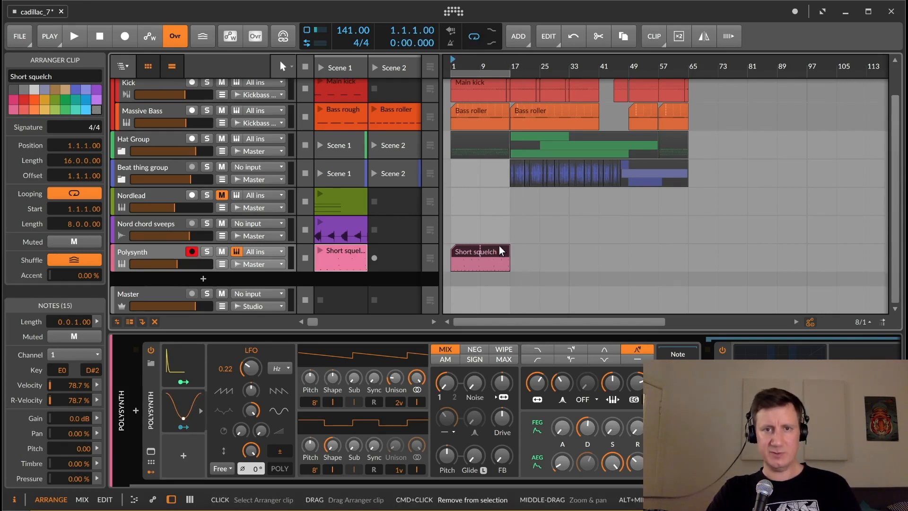
{"action": "key", "text": "ctrl+d"}
{"action": "key", "text": "ctrl+d"}
{"action": "key", "text": "ctrl+d"}
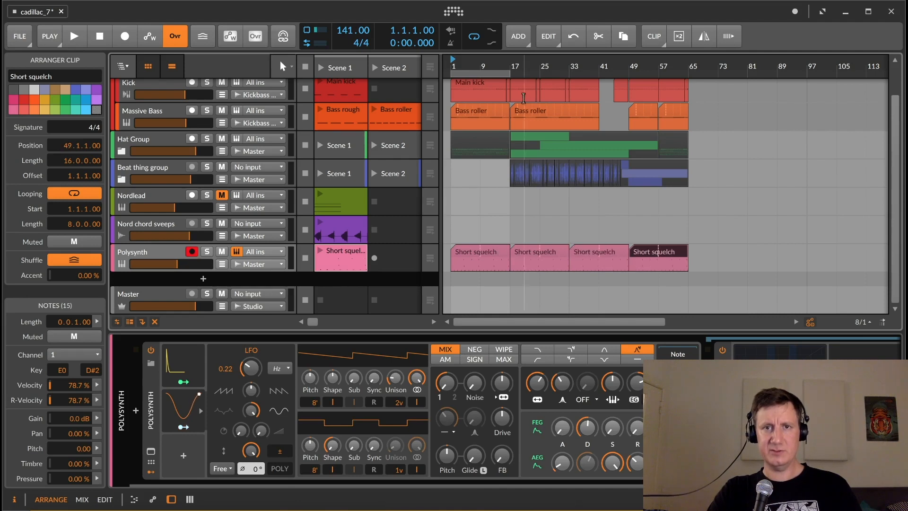
- Play the arrangement from bar 17 and raise the Polysynth track volume slightly, stopping playback when done
{"action": "left_click", "coordinate": [505, 231]}
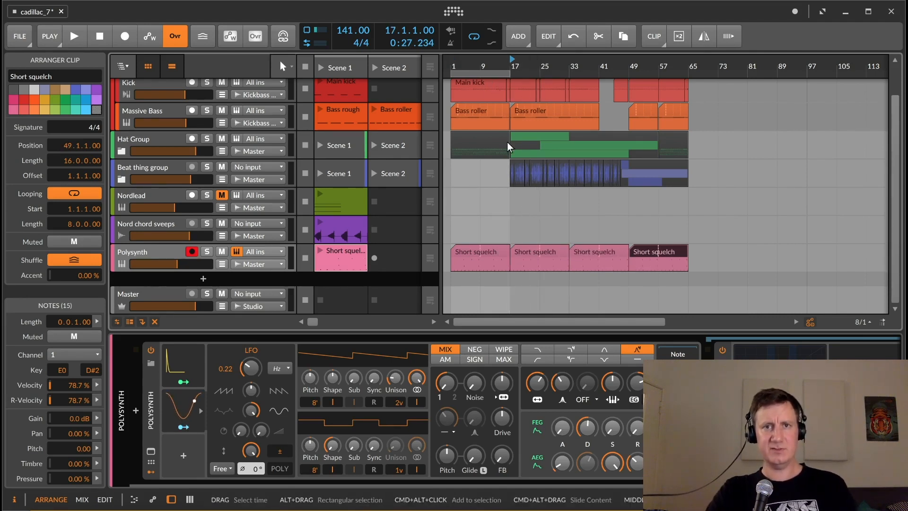
{"action": "key", "text": "space"}
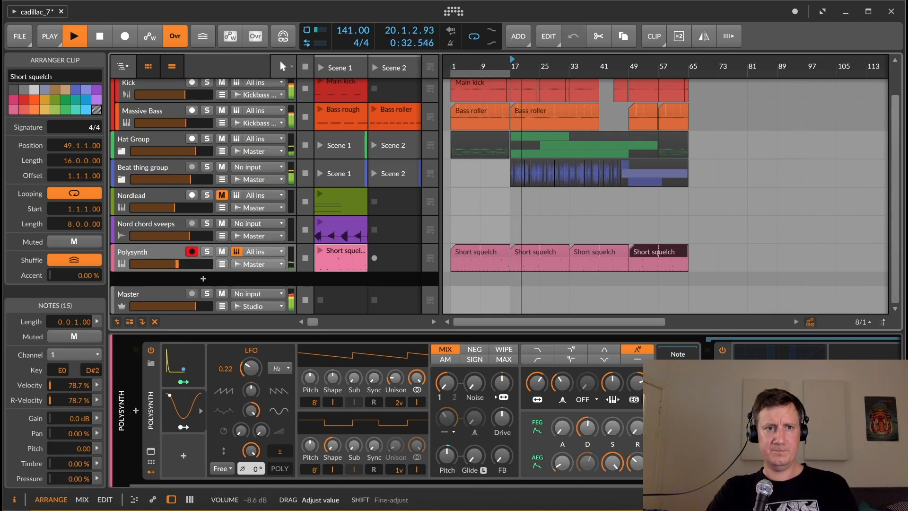
{"action": "left_click_drag", "start_coordinate": [178, 264], "coordinate": [185, 268]}
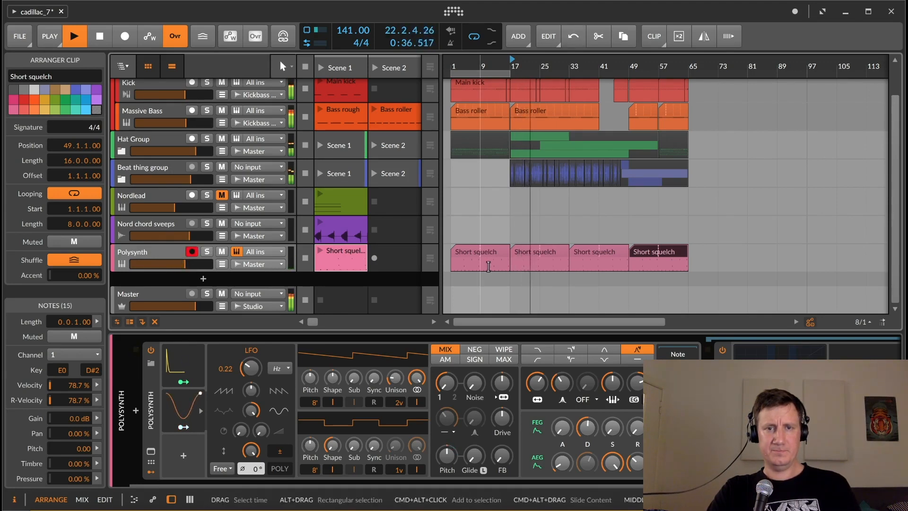
{"action": "key", "text": "space"}
- Delete the Short squelch clips at bars 17 and 33, keeping those at bars 1 and 49
{"action": "left_click", "coordinate": [524, 251]}
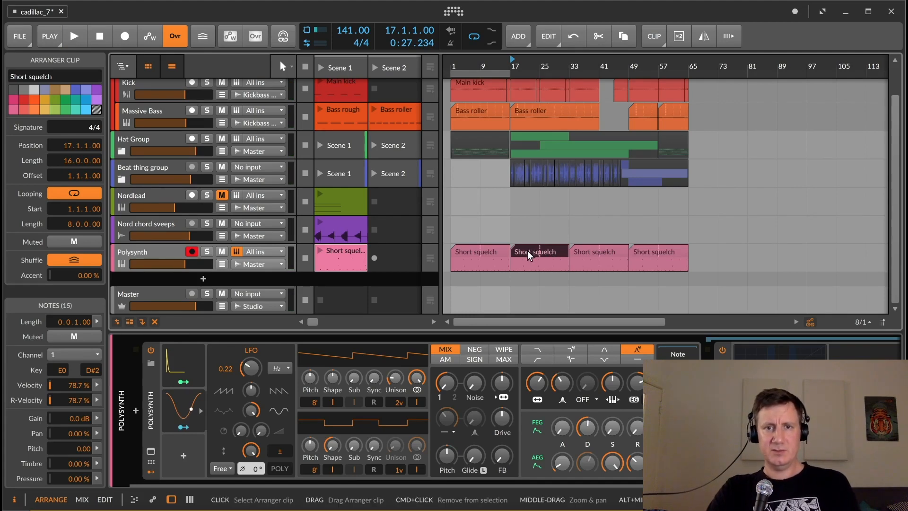
{"action": "key", "text": "Delete"}
{"action": "left_click", "coordinate": [589, 250]}
{"action": "key", "text": "Delete"}
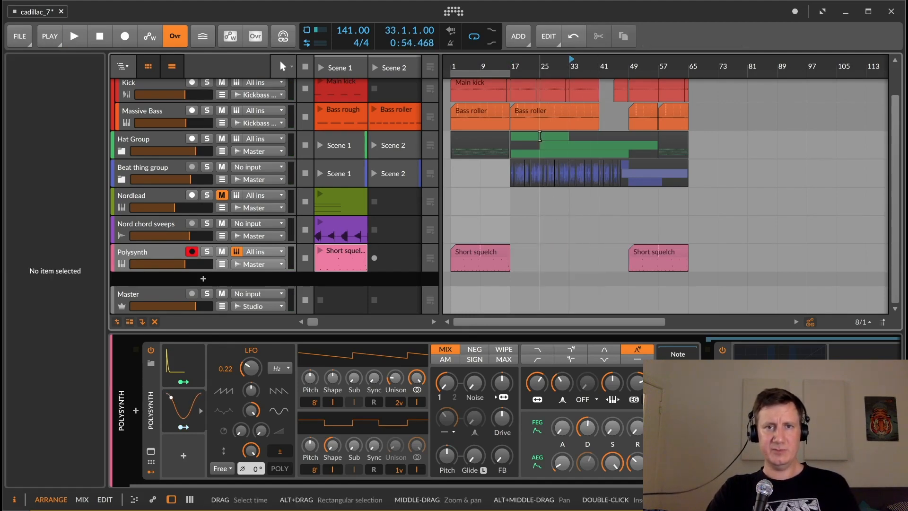
- Select the first Short squelch arranger clip and set playback to start from bar 13
{"action": "left_click", "coordinate": [496, 245]}
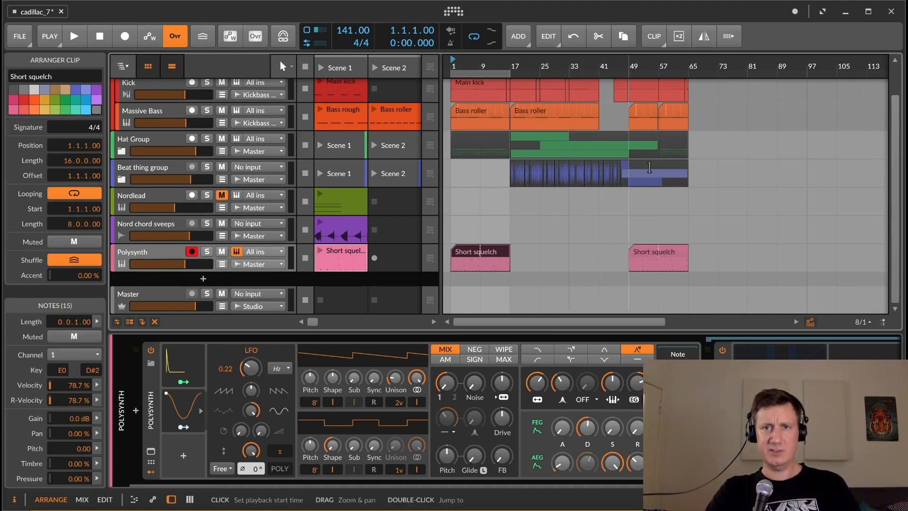
{"action": "left_click_drag", "start_coordinate": [618, 65], "coordinate": [699, 78]}
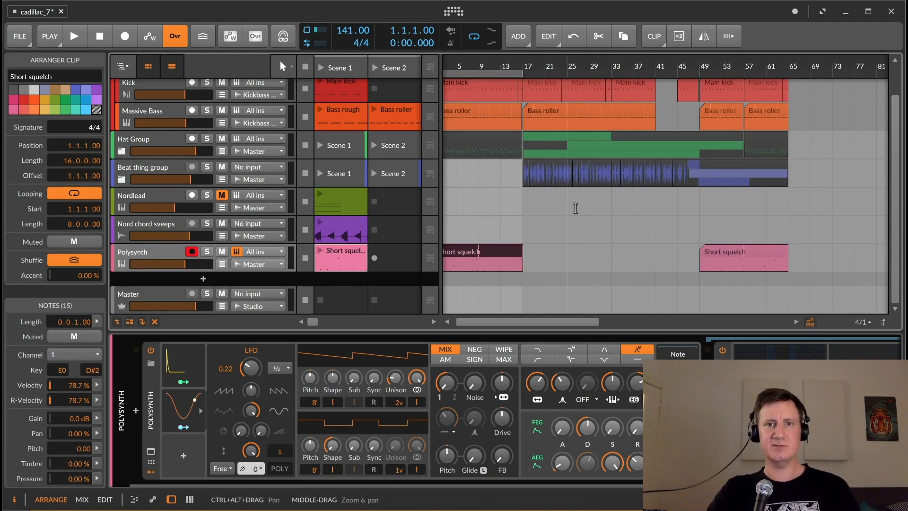
{"action": "left_click", "coordinate": [506, 64]}
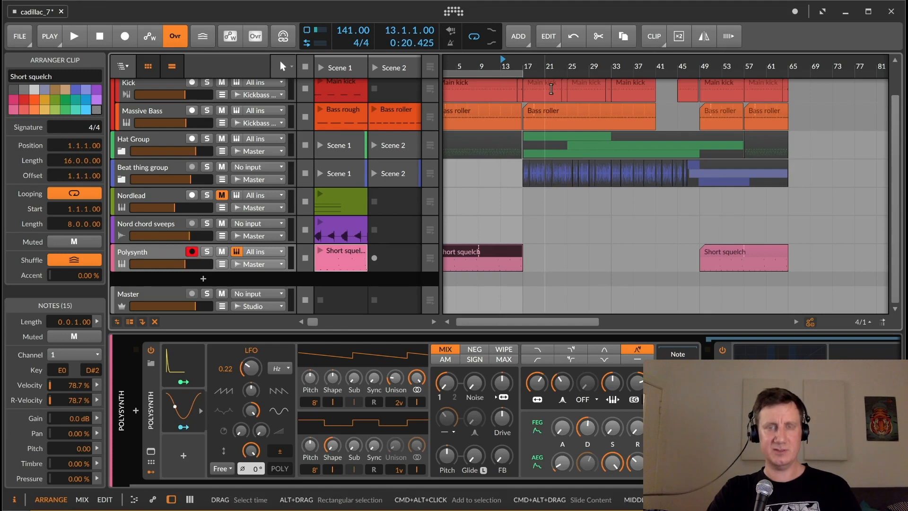
- Listen to the arrangement from bar 13, and again from bar 45 through to the end of the Short squelch clip
{"action": "key", "text": "space"}
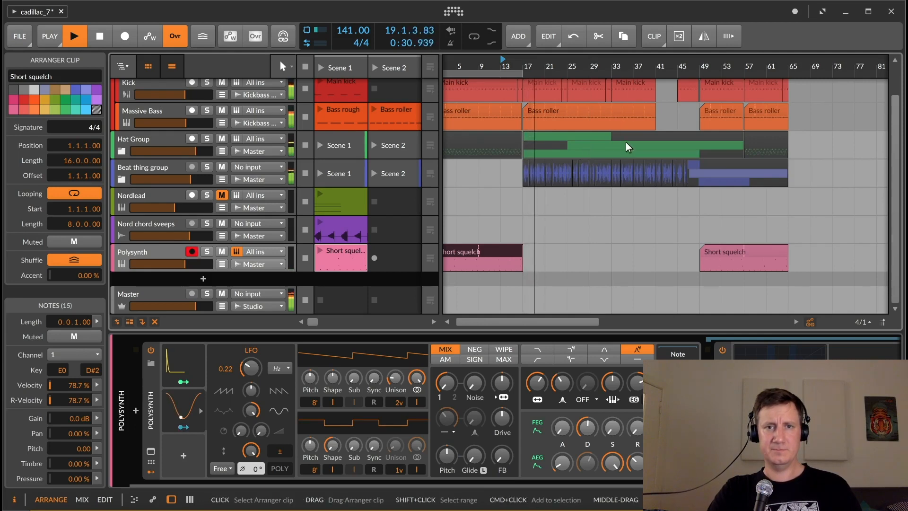
{"action": "key", "text": "space"}
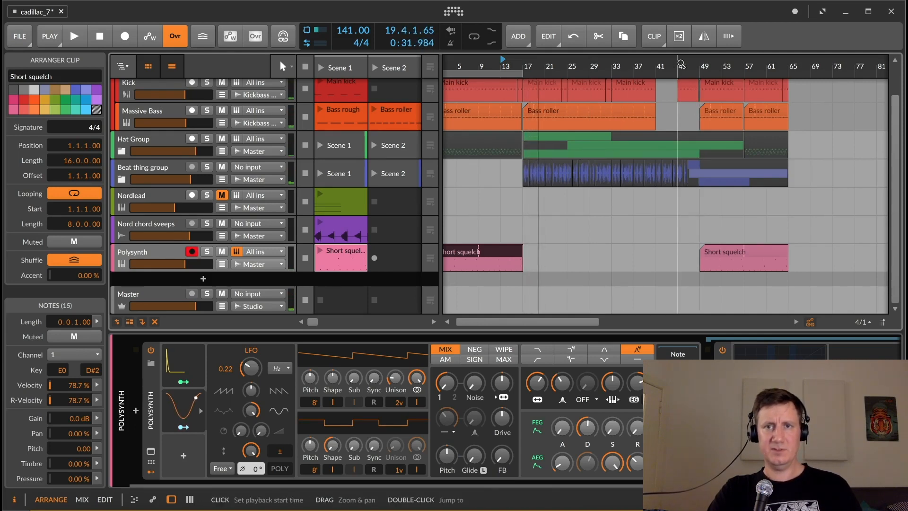
{"action": "left_click", "coordinate": [679, 66]}
{"action": "key", "text": "space"}
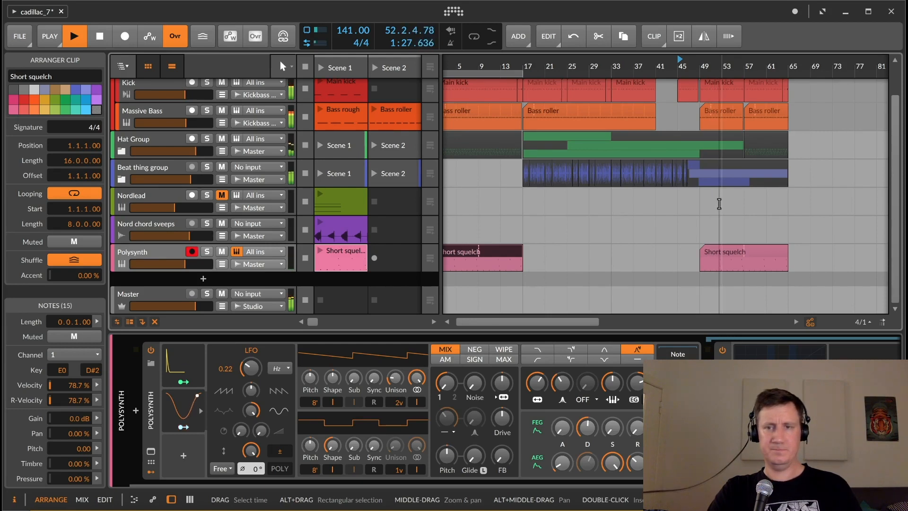
{"action": "left_click", "coordinate": [154, 250]}
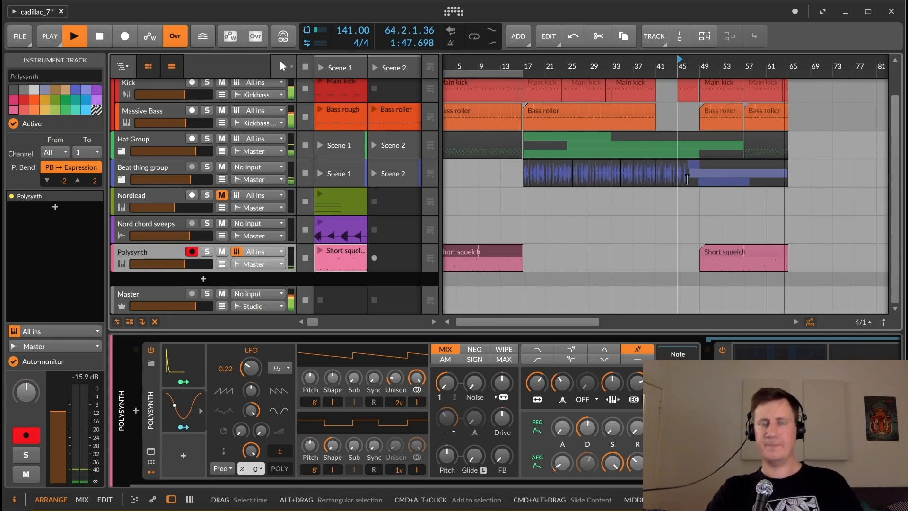
{"action": "key", "text": "space"}
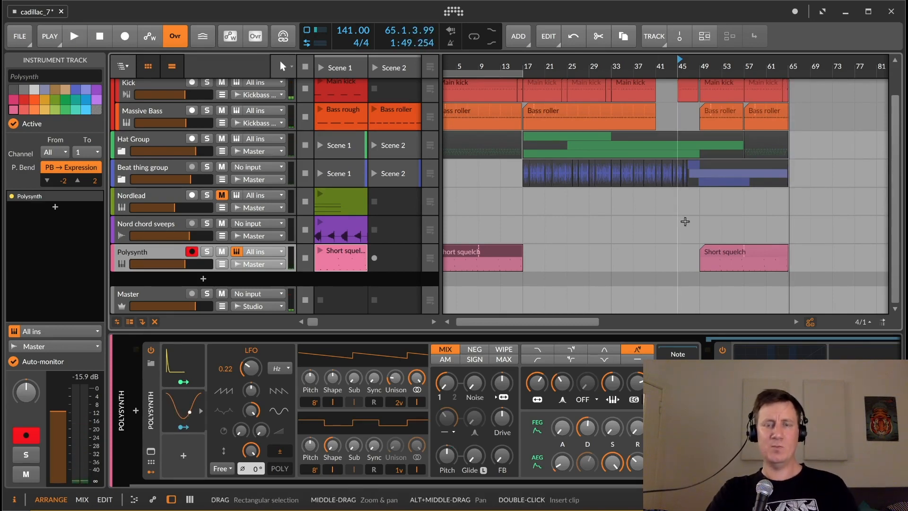
{"action": "left_click", "coordinate": [698, 245]}
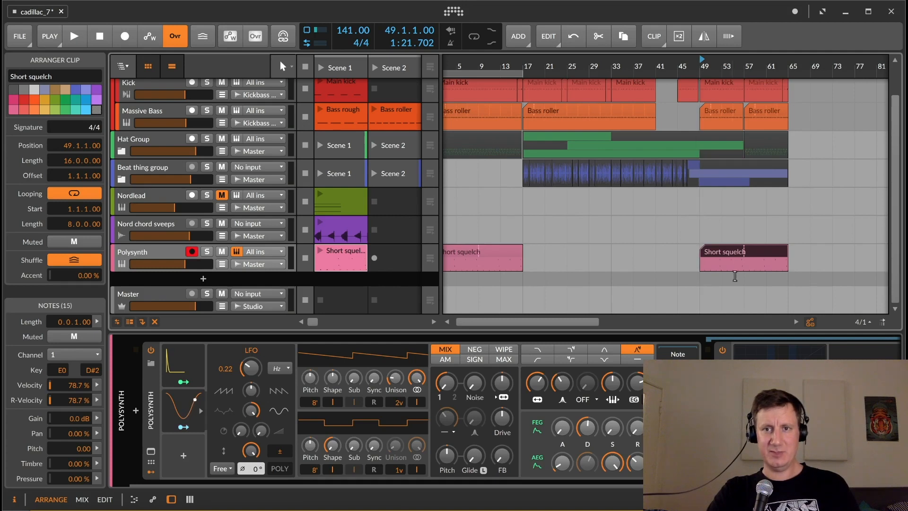
{"action": "left_click", "coordinate": [695, 222]}
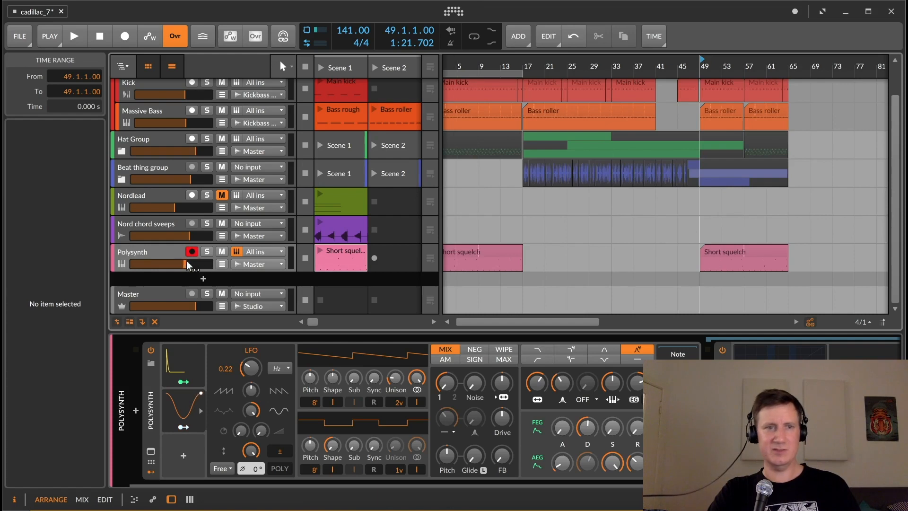
{"action": "left_click", "coordinate": [161, 251]}
{"action": "left_click", "coordinate": [710, 254]}
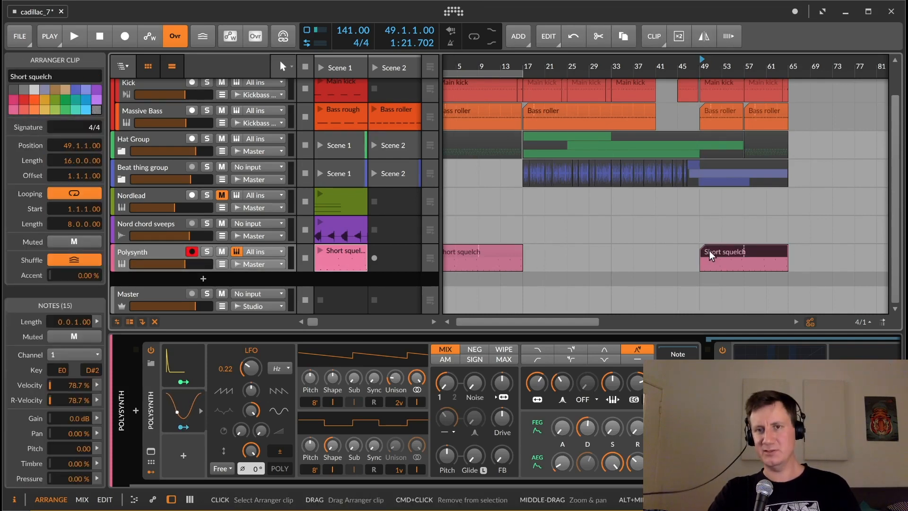
{"action": "left_click", "coordinate": [700, 233]}
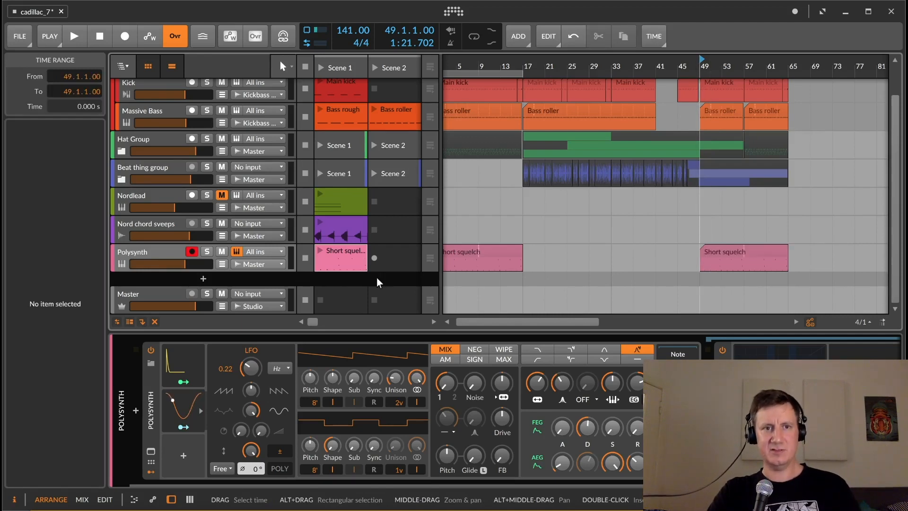
- Play the looped first 16 bars and adjust the Polysynth filter, lowering its frequency and setting the resonance to 67.5 %
{"action": "left_click", "coordinate": [151, 257]}
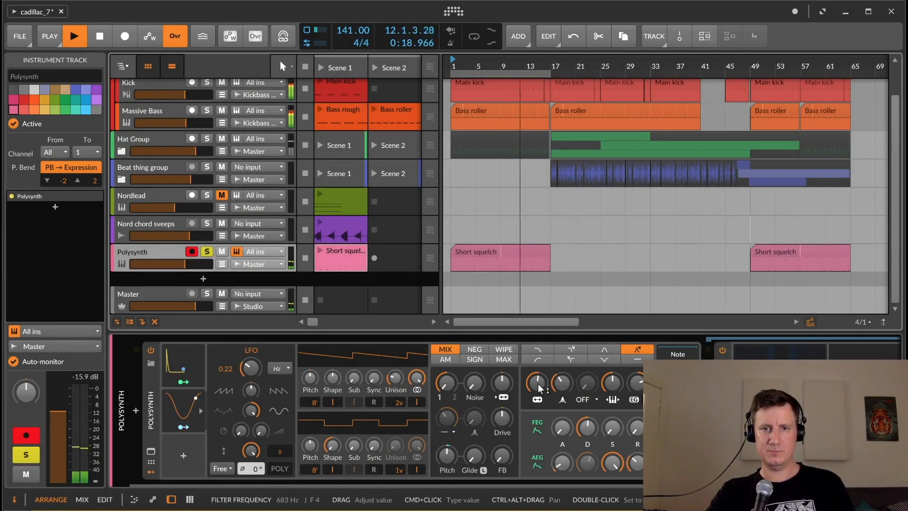
{"action": "left_click_drag", "start_coordinate": [538, 384], "coordinate": [538, 402]}
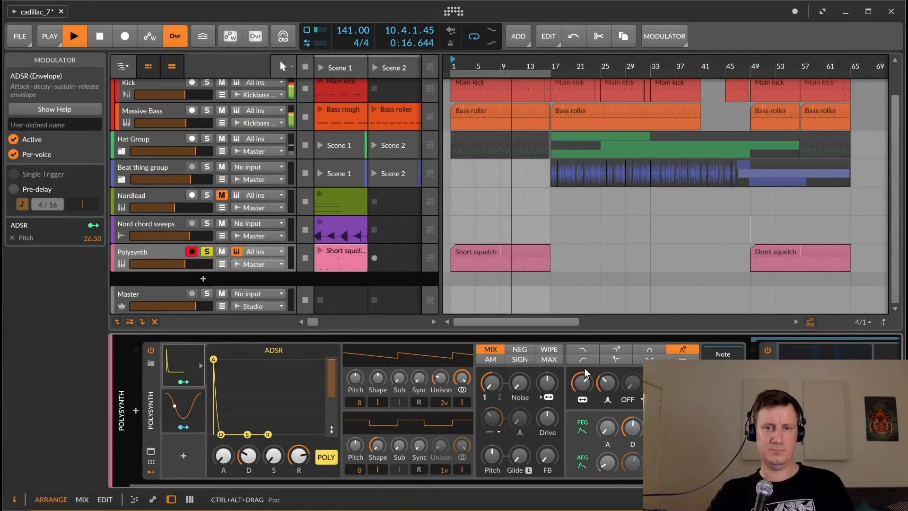
{"action": "left_click_drag", "start_coordinate": [585, 385], "coordinate": [585, 381]}
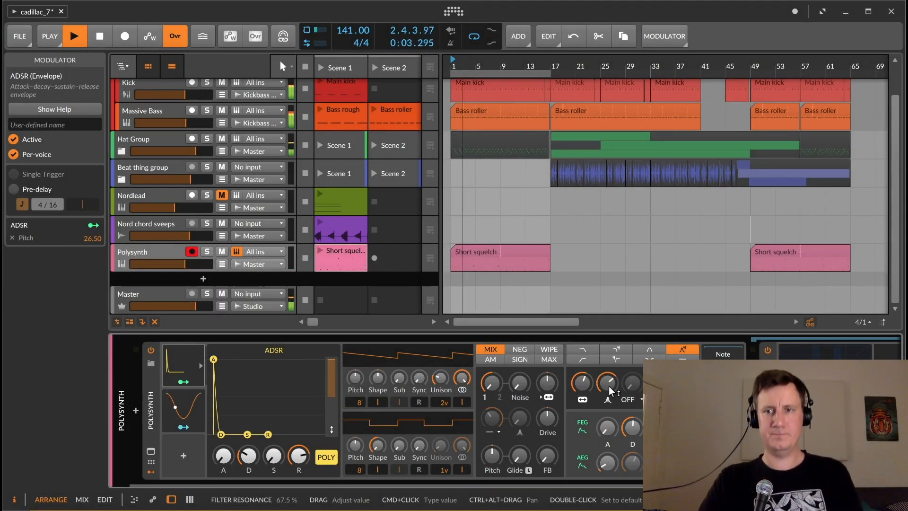
{"action": "left_click_drag", "start_coordinate": [662, 483], "coordinate": [776, 483]}
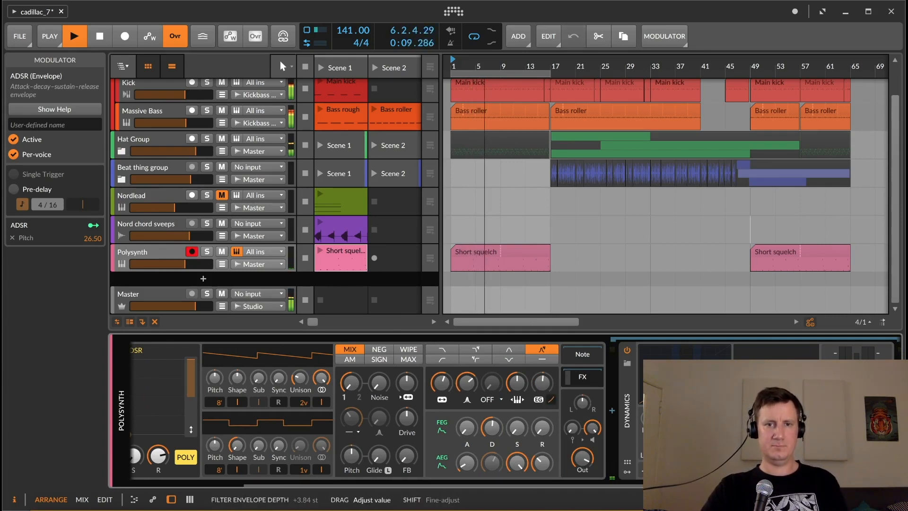
{"action": "left_click_drag", "start_coordinate": [547, 386], "coordinate": [546, 386]}
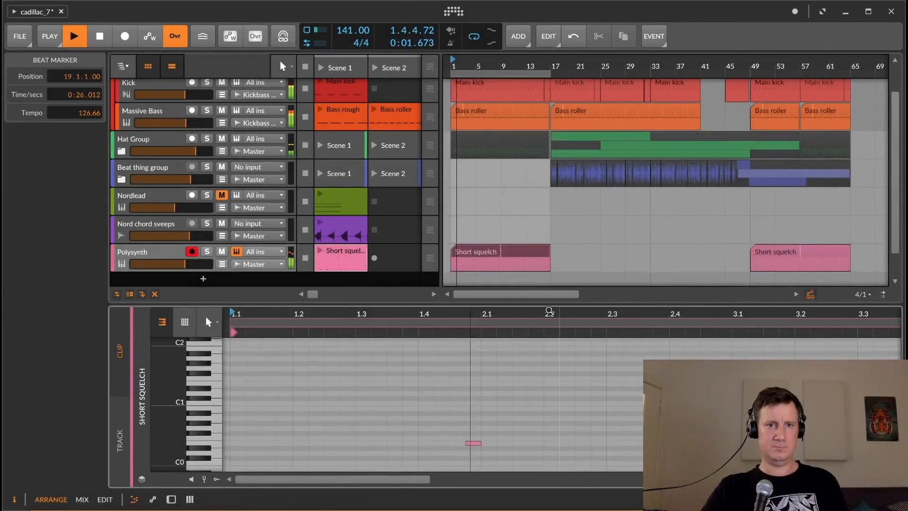
- Mute the E0 note at 4.4.2 in the first Short squelch clip
{"action": "left_click_drag", "start_coordinate": [542, 313], "coordinate": [368, 331]}
{"action": "left_click_drag", "start_coordinate": [536, 429], "coordinate": [558, 448]}
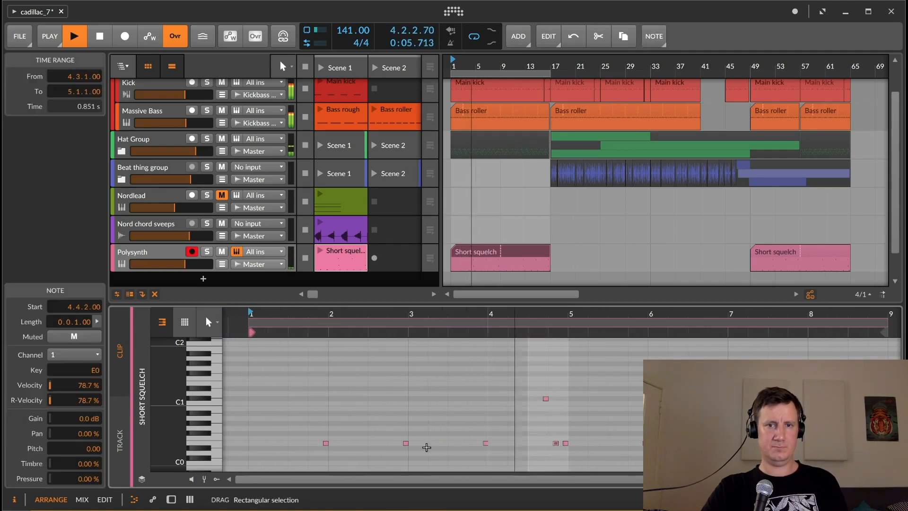
{"action": "left_click", "coordinate": [92, 338]}
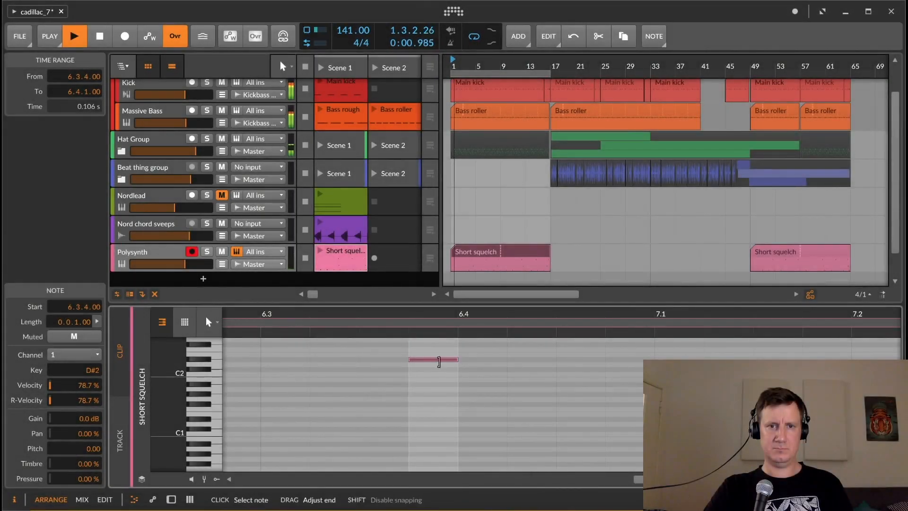
- Shorten the D#2 note at 6.3.4 in the Short squelch clip to a length of 0.0.0.48
{"action": "left_click_drag", "start_coordinate": [439, 362], "coordinate": [431, 362]}
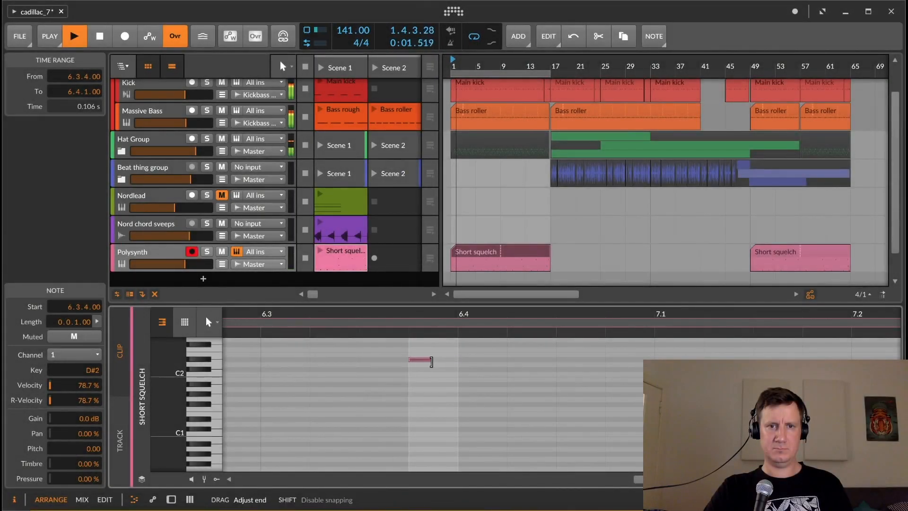
{"action": "left_click_drag", "start_coordinate": [415, 313], "coordinate": [535, 374]}
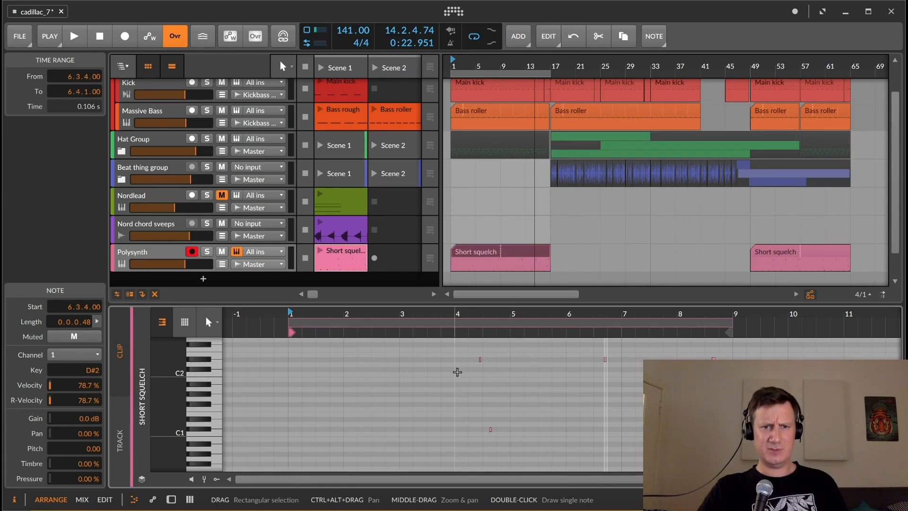
{"action": "scroll", "coordinate": [457, 373], "scroll_direction": "down", "scroll_amount": 3}
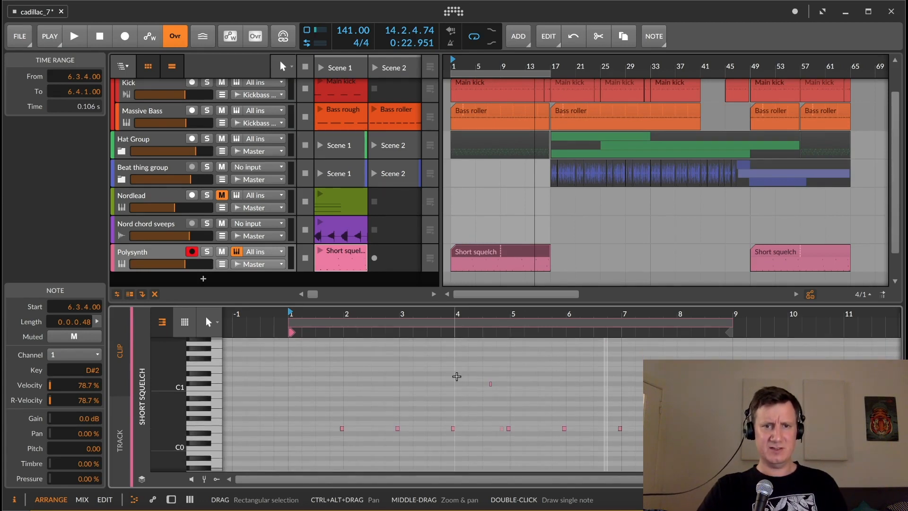
{"action": "left_click_drag", "start_coordinate": [469, 314], "coordinate": [555, 404]}
{"action": "left_click", "coordinate": [279, 373]}
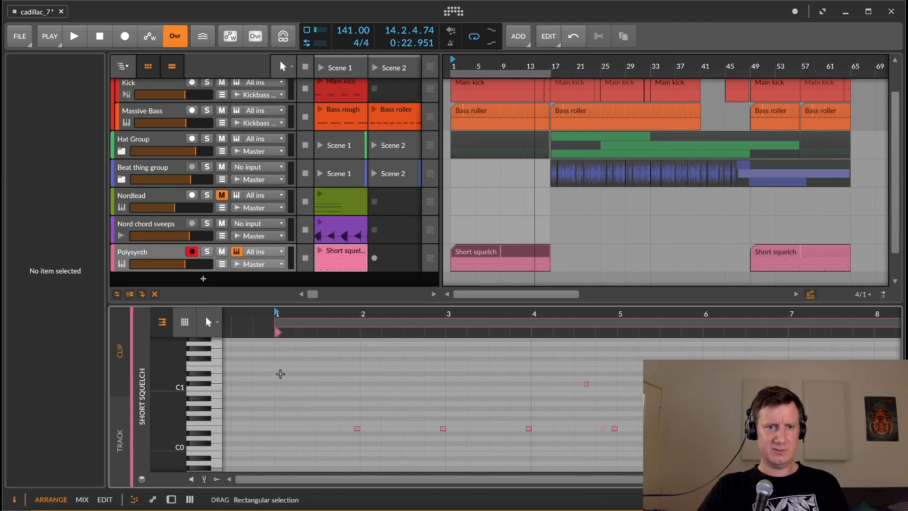
{"action": "left_click_drag", "start_coordinate": [366, 315], "coordinate": [302, 156]}
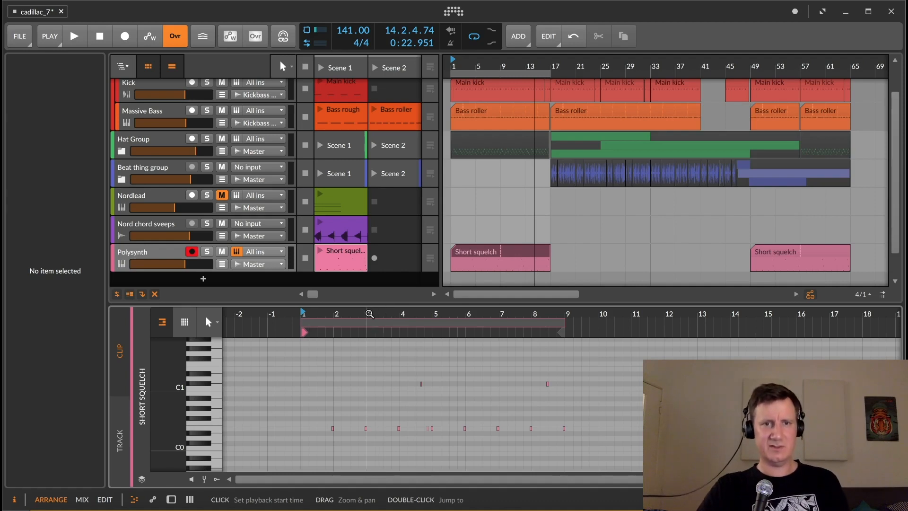
- Play the loop from bar 3 and set the Polysynth filter frequency to about 591 Hz, stopping playback when done
{"action": "left_click", "coordinate": [369, 314]}
{"action": "key", "text": "space"}
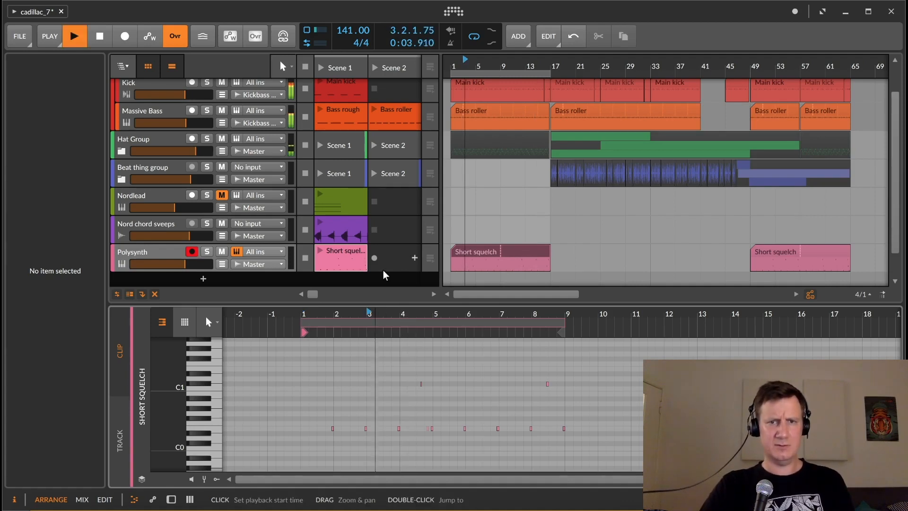
{"action": "double_click", "coordinate": [157, 251]}
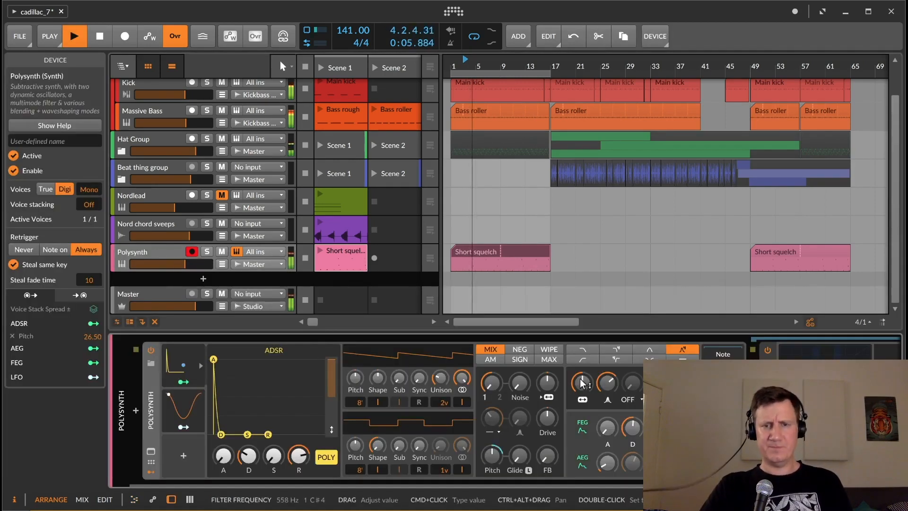
{"action": "left_click_drag", "start_coordinate": [582, 382], "coordinate": [582, 377]}
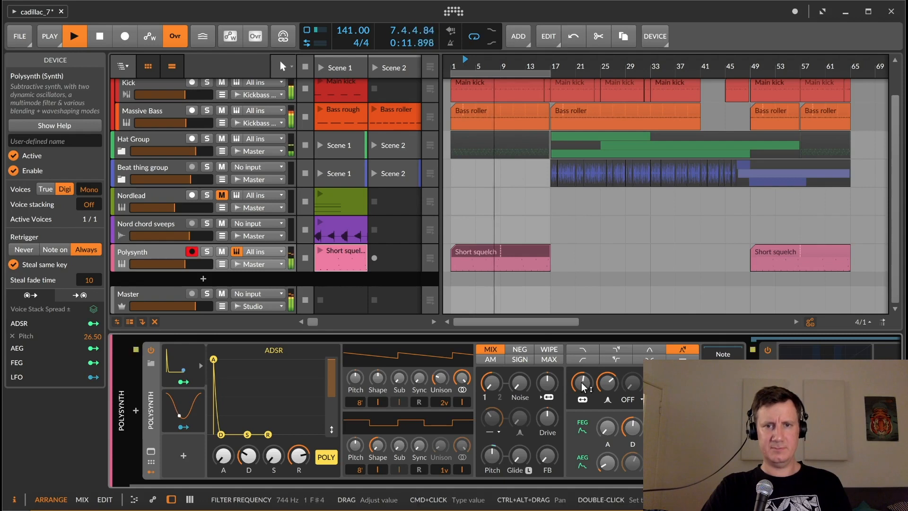
{"action": "left_click_drag", "start_coordinate": [585, 386], "coordinate": [582, 384]}
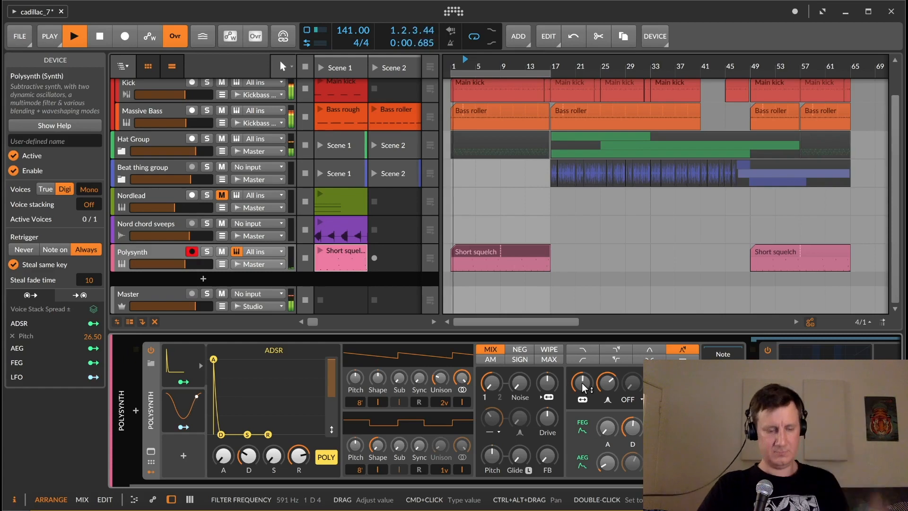
{"action": "key", "text": "space"}
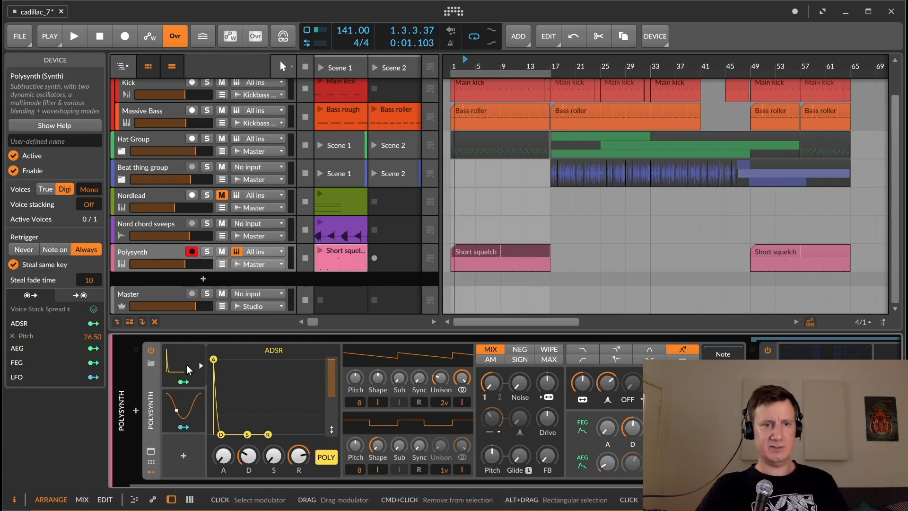
- Collapse the ADSR view and add a Macro modulator to the Polysynth device
{"action": "left_click", "coordinate": [186, 365]}
{"action": "left_click", "coordinate": [192, 372]}
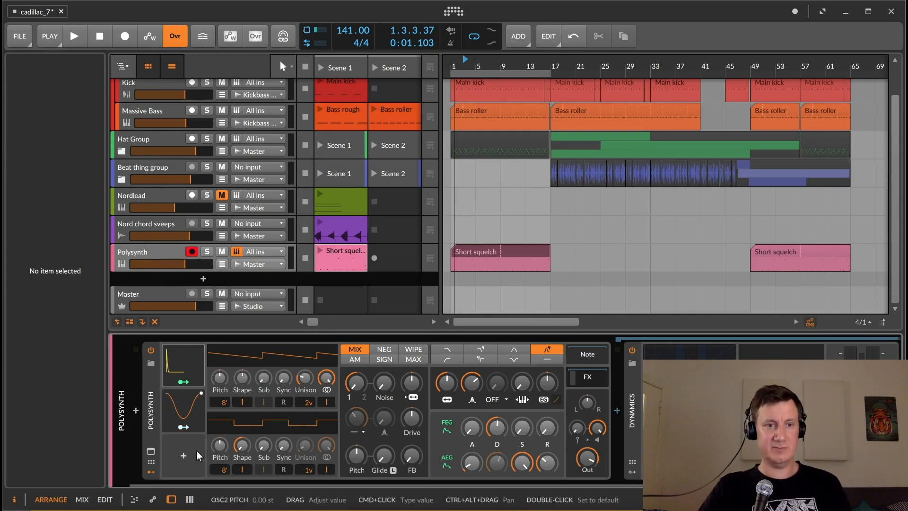
{"action": "left_click", "coordinate": [183, 452]}
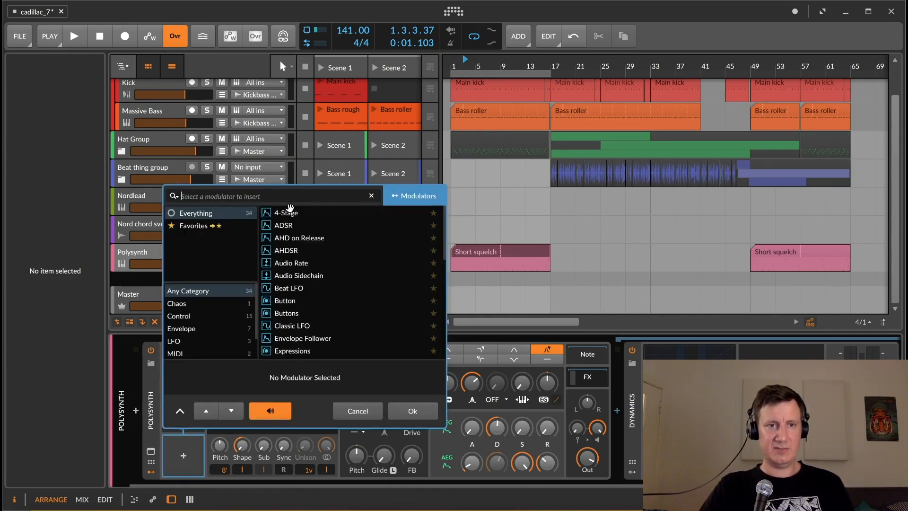
{"action": "type", "text": "macr"}
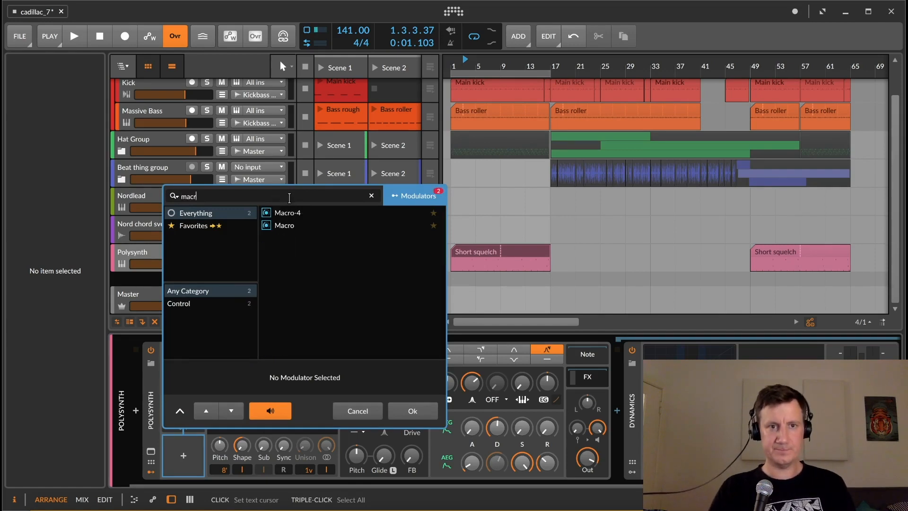
{"action": "key", "text": "Return"}
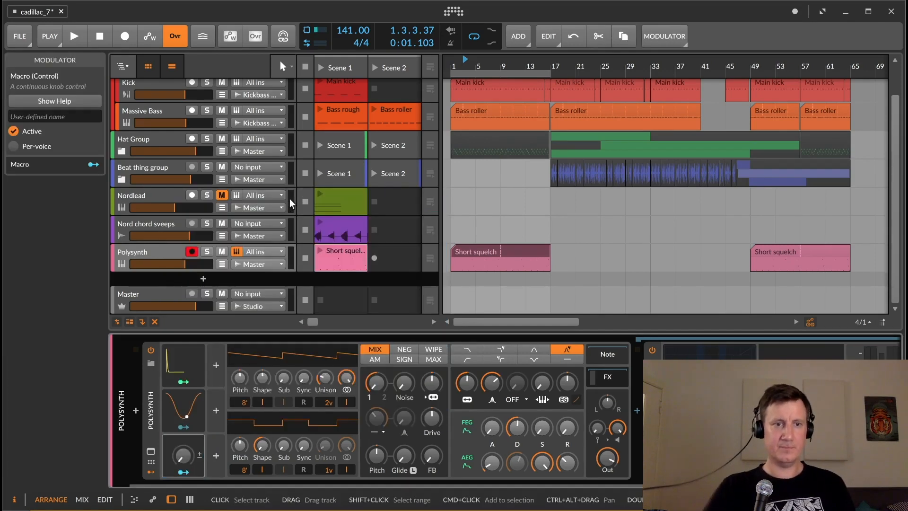
- Make the Macro bipolar and map it to the Polysynth's filter frequency with a modulation amount of +40.00
{"action": "left_click", "coordinate": [186, 472]}
{"action": "left_click_drag", "start_coordinate": [561, 375], "coordinate": [561, 375]}
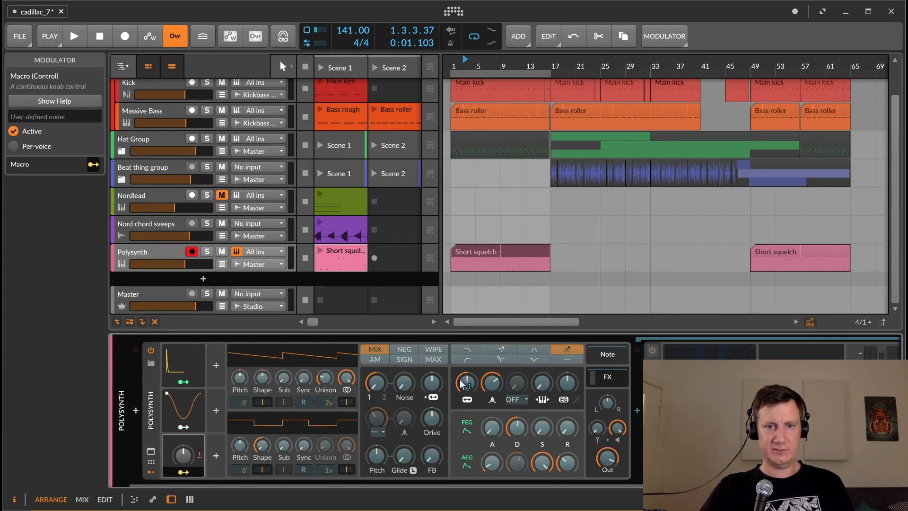
{"action": "left_click_drag", "start_coordinate": [462, 383], "coordinate": [461, 379]}
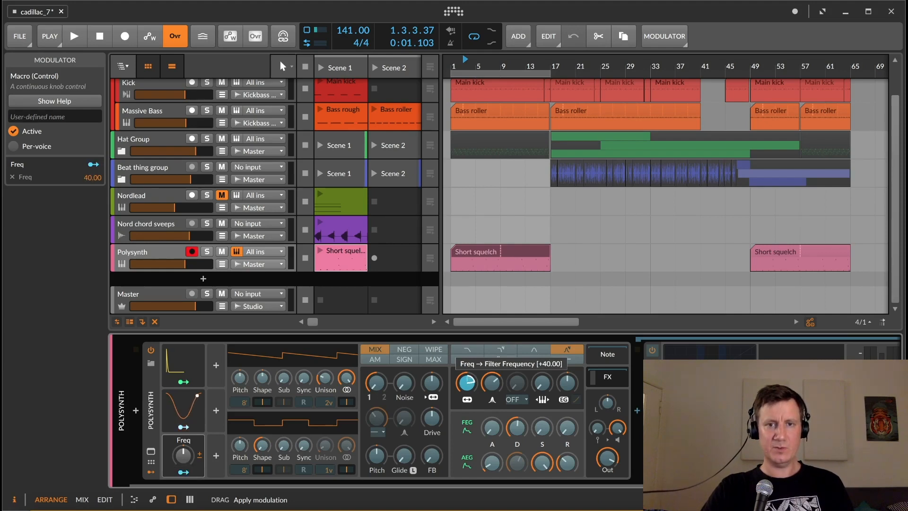
{"action": "left_click_drag", "start_coordinate": [461, 378], "coordinate": [462, 378]}
{"action": "left_click", "coordinate": [185, 472]}
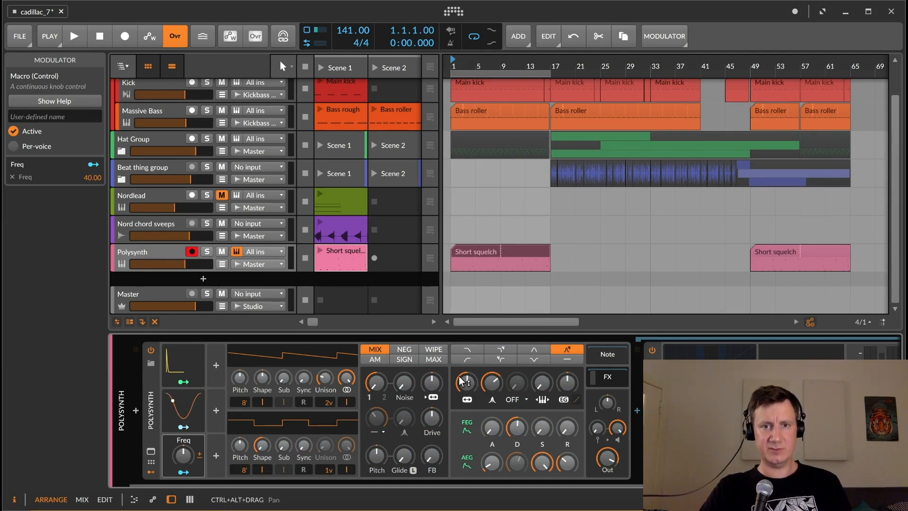
- Play from bar 1 and sweep the Freq macro up and back down to test its filter modulation
{"action": "key", "text": "space"}
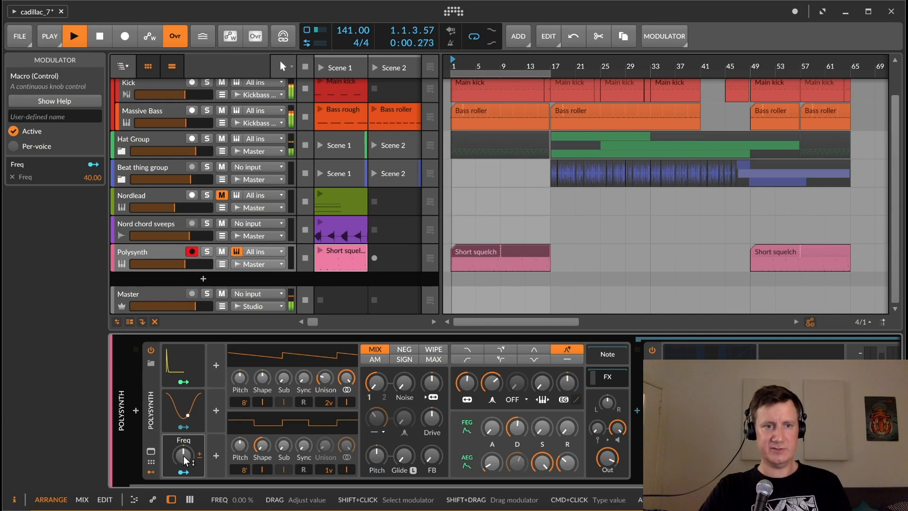
{"action": "left_click_drag", "start_coordinate": [184, 459], "coordinate": [185, 403]}
{"action": "left_click_drag", "start_coordinate": [184, 455], "coordinate": [186, 473]}
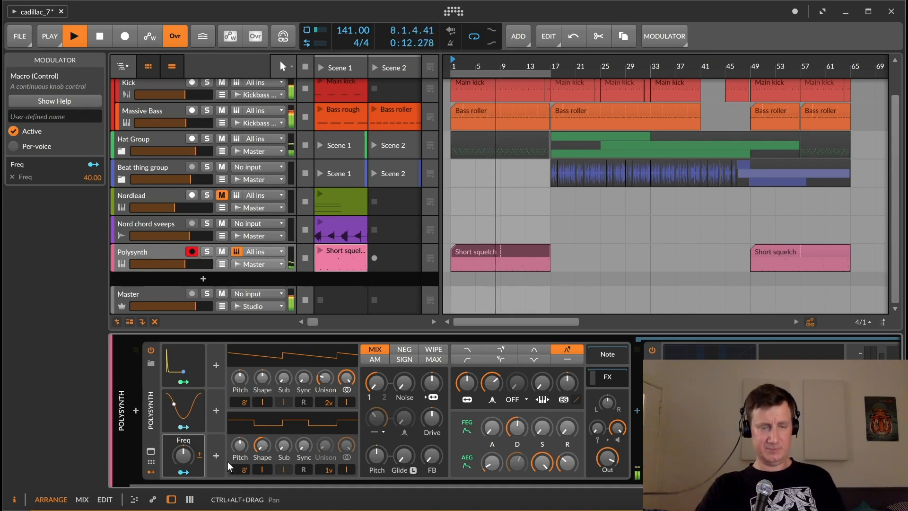
- Audition the lower range of the Freq macro during playback and stop the playback
{"action": "left_click_drag", "start_coordinate": [183, 455], "coordinate": [183, 494]}
{"action": "mouse_move", "coordinate": [183, 456]}
{"action": "left_mouse_down"}
{"action": "mouse_move", "coordinate": [184, 440]}
{"action": "mouse_move", "coordinate": [184, 466]}
{"action": "left_mouse_up"}
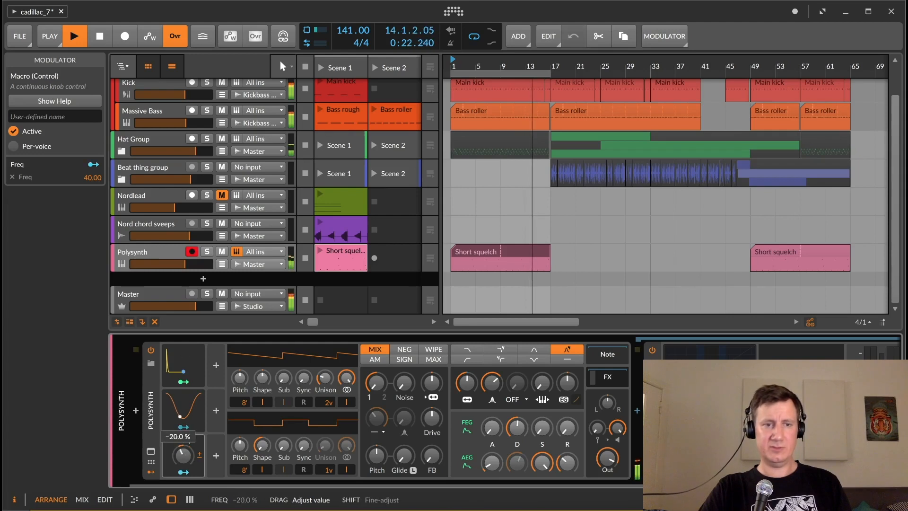
{"action": "key", "text": "space"}
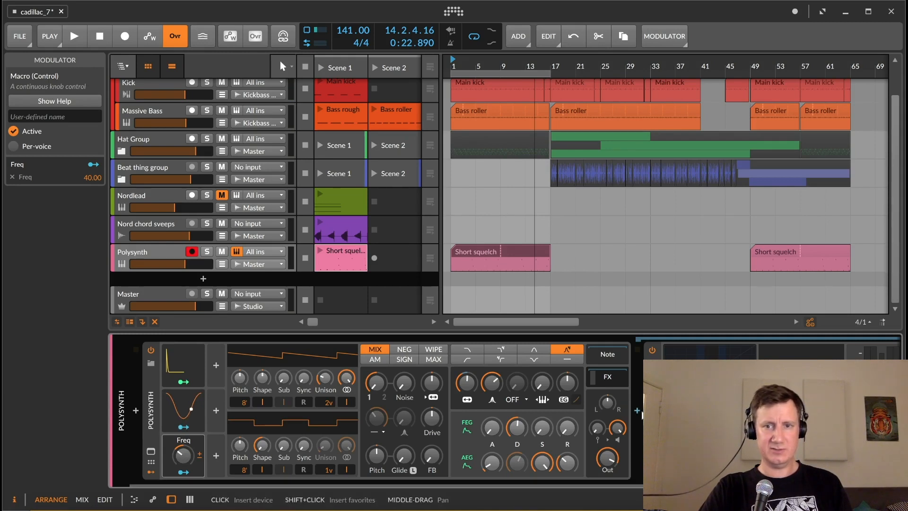
- Solo the Polysynth track and play the arrangement from bar 1
{"action": "left_click", "coordinate": [180, 255]}
{"action": "left_click", "coordinate": [207, 252]}
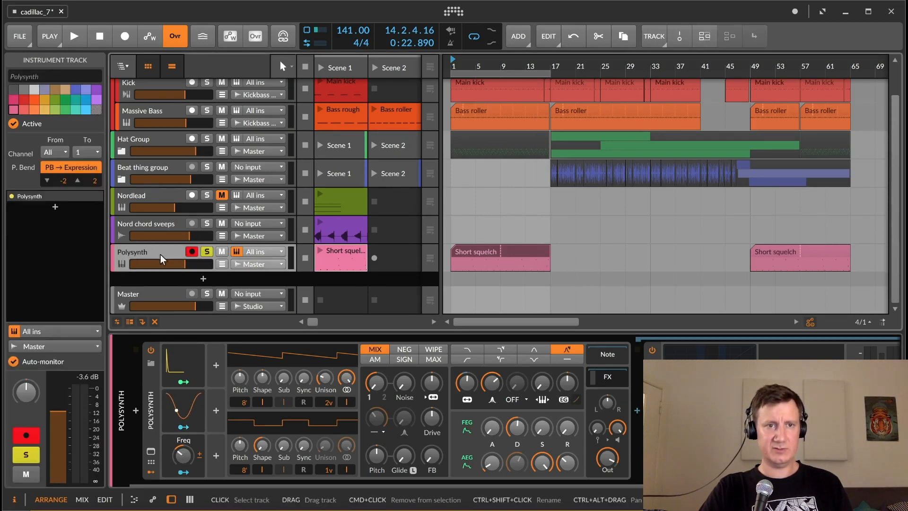
{"action": "key", "text": "space"}
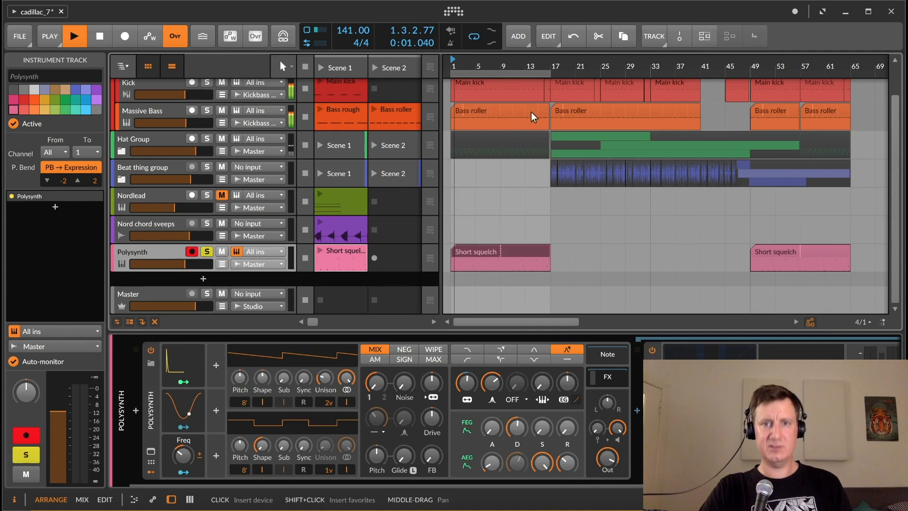
- Insert an EQ-2 device directly after the Polysynth in its device chain
{"action": "type", "text": "eq"}
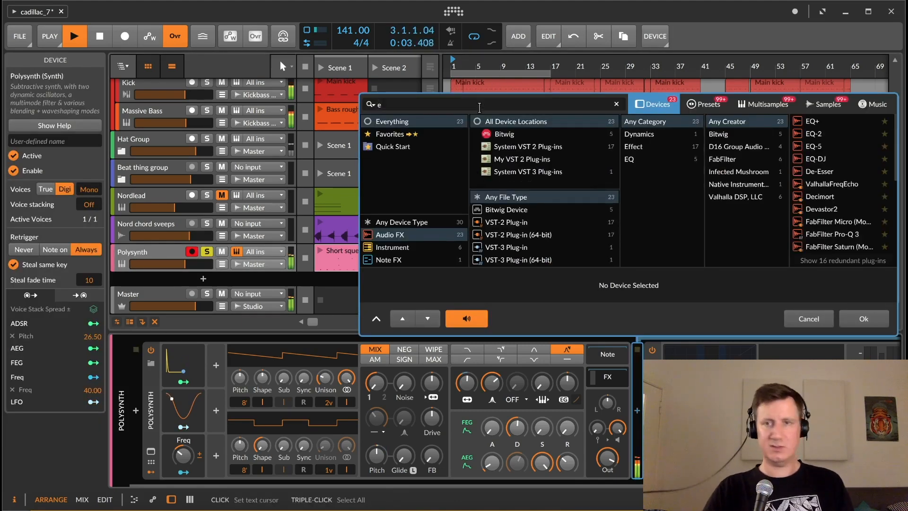
{"action": "left_click", "coordinate": [836, 134]}
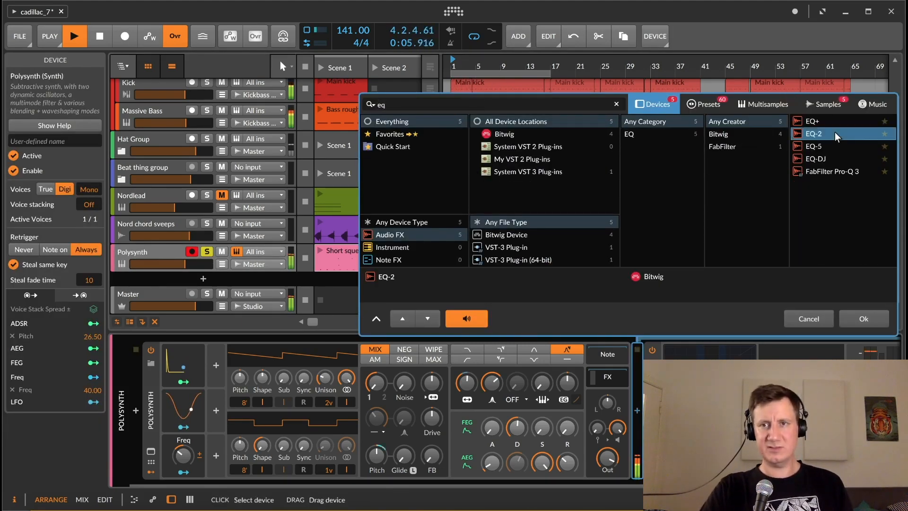
{"action": "left_click", "coordinate": [858, 318]}
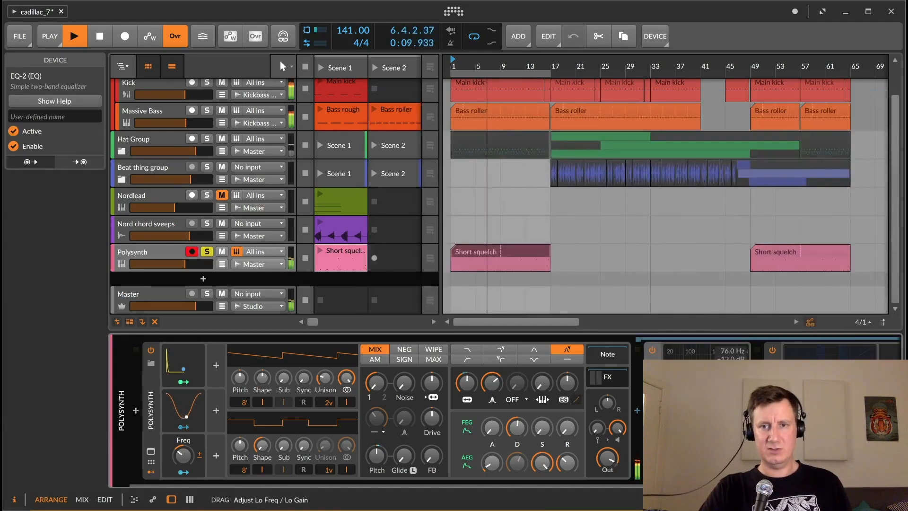
- Make the EQ-2 low band a low cut at -24.0 dB and 183 Hz, and lower the Dynamics high ratio to about 1:1.79
{"action": "left_click_drag", "start_coordinate": [687, 393], "coordinate": [700, 406]}
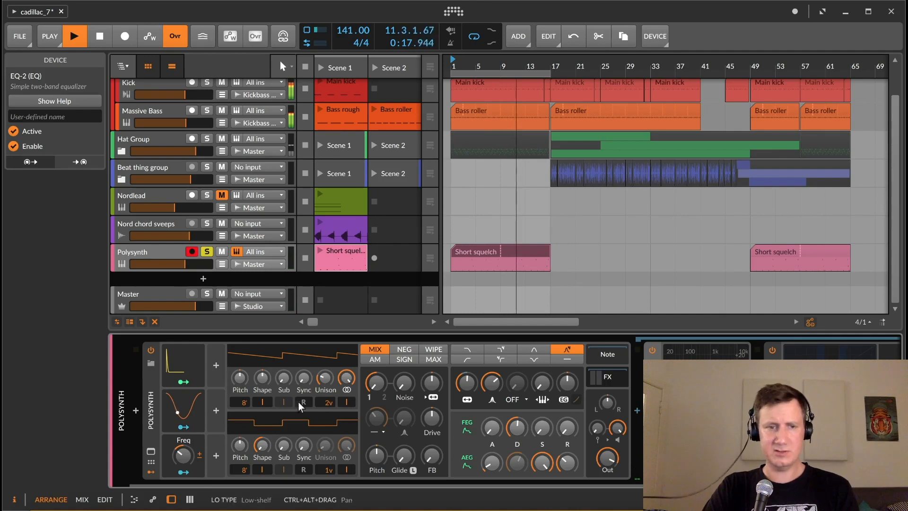
{"action": "left_click_drag", "start_coordinate": [317, 482], "coordinate": [422, 483]}
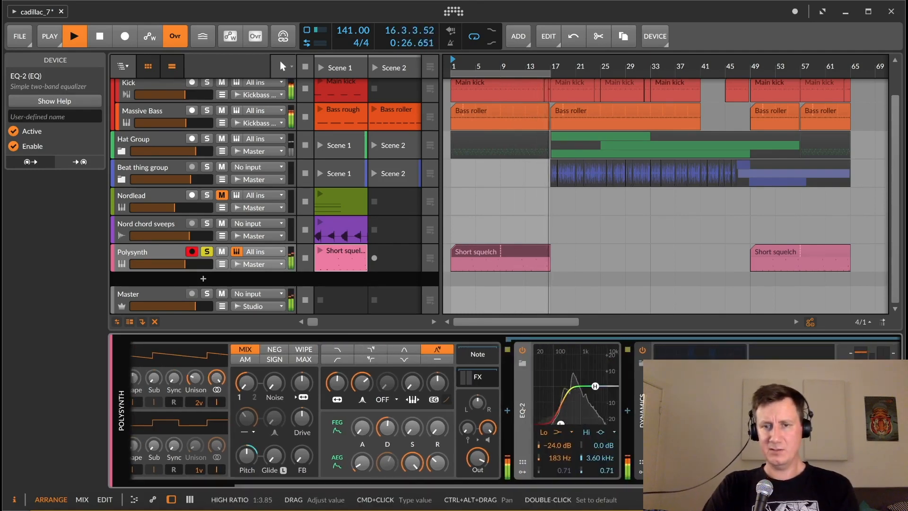
{"action": "left_click_drag", "start_coordinate": [723, 449], "coordinate": [724, 468]}
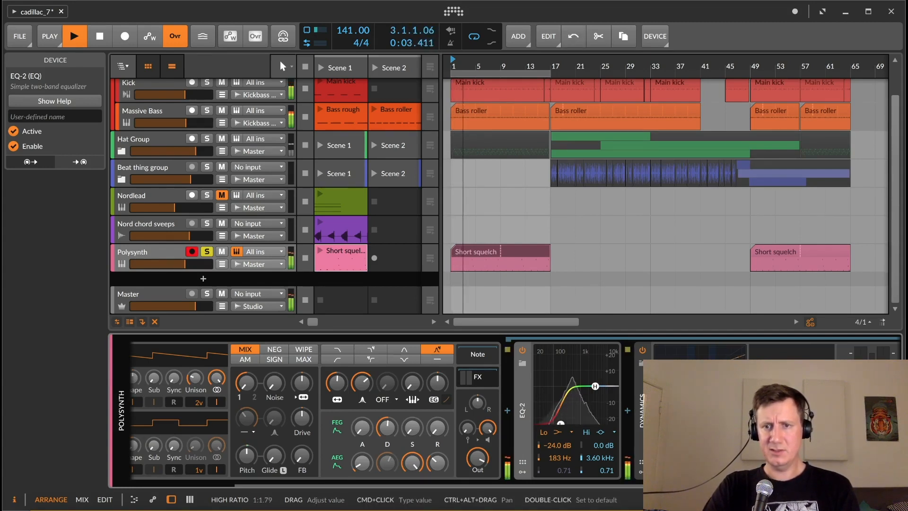
- Sweep the Freq macro up and back down with the Polysynth soloed to hear it through the EQ
{"action": "left_click_drag", "start_coordinate": [709, 484], "coordinate": [365, 481]}
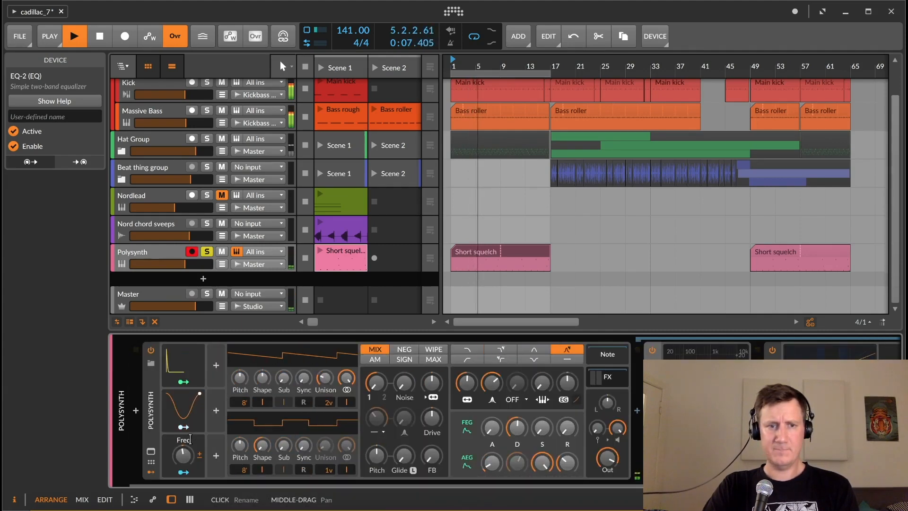
{"action": "mouse_move", "coordinate": [183, 455]}
{"action": "left_mouse_down"}
{"action": "mouse_move", "coordinate": [183, 435]}
{"action": "mouse_move", "coordinate": [188, 456]}
{"action": "left_mouse_up"}
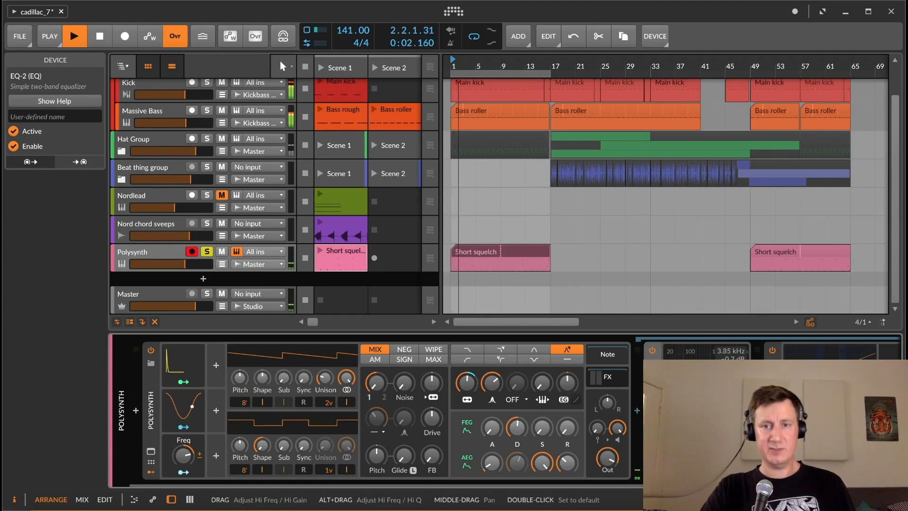
{"action": "left_click_drag", "start_coordinate": [186, 455], "coordinate": [185, 458]}
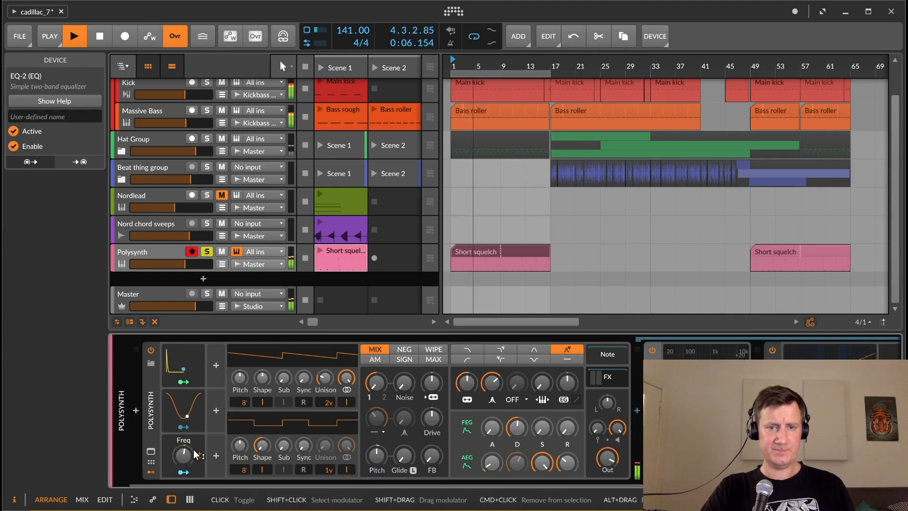
- Map the Freq macro to the Polysynth's output level with a modulation amount of -0.208
{"action": "left_click", "coordinate": [189, 453]}
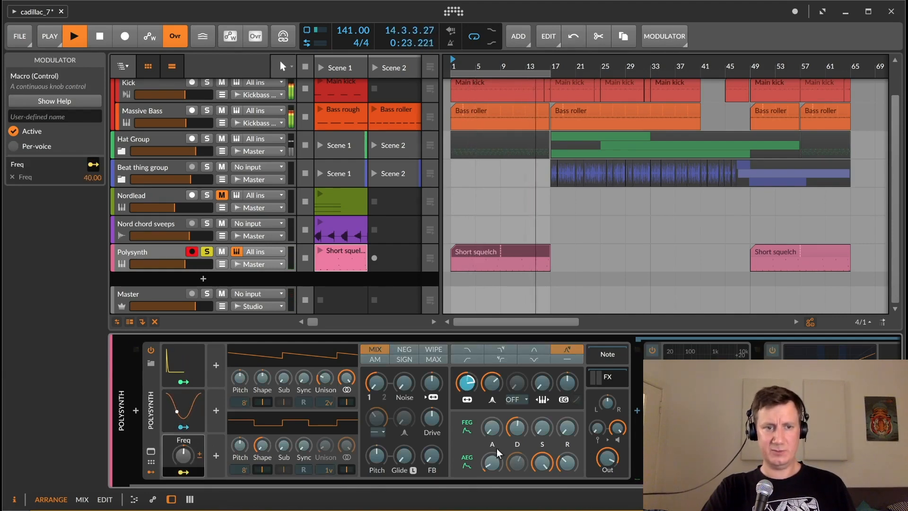
{"action": "left_click_drag", "start_coordinate": [607, 457], "coordinate": [606, 466]}
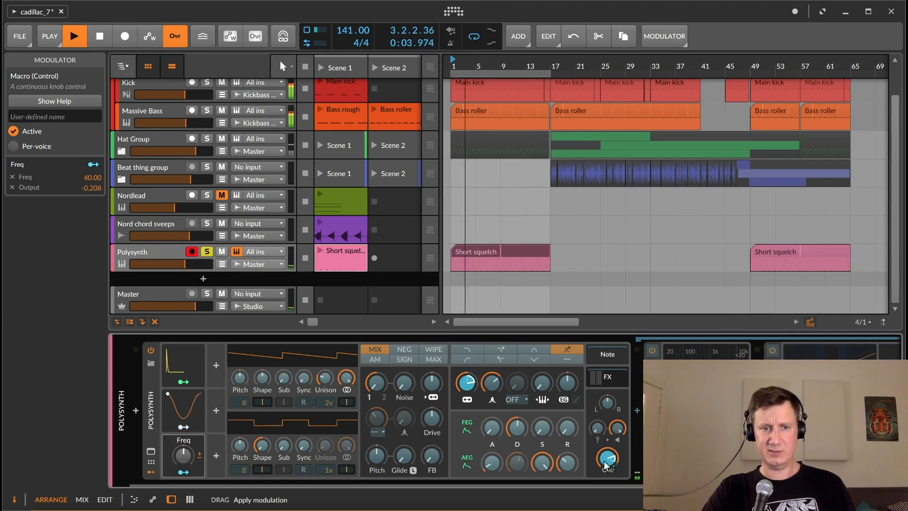
{"action": "left_click", "coordinate": [192, 472]}
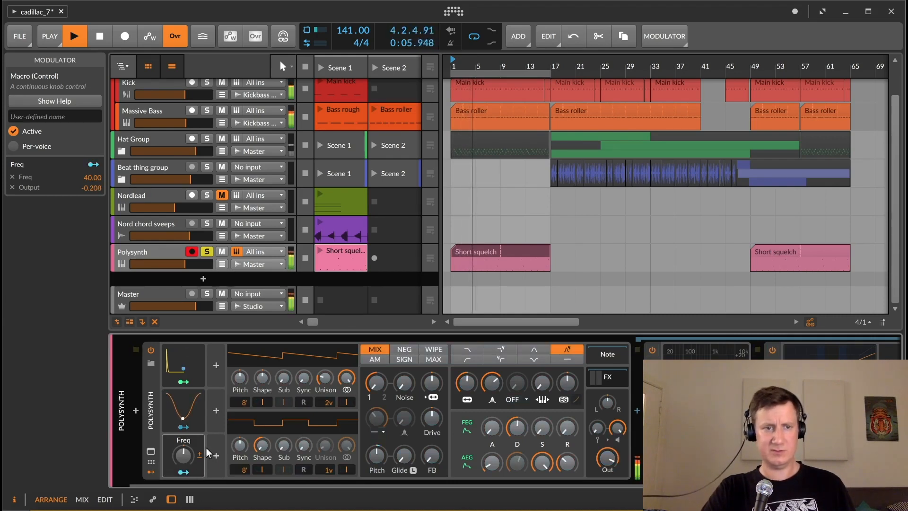
- Sweep the Freq macro between about 52% and -46% to check the level compensation, and set the EQ-2 low-cut frequency to 335 Hz
{"action": "left_click_drag", "start_coordinate": [185, 454], "coordinate": [190, 442]}
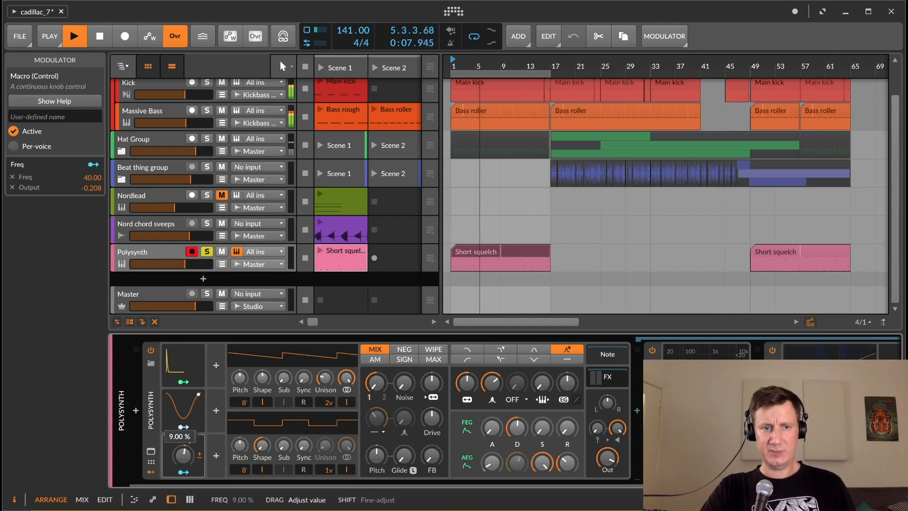
{"action": "left_click_drag", "start_coordinate": [183, 455], "coordinate": [183, 446]}
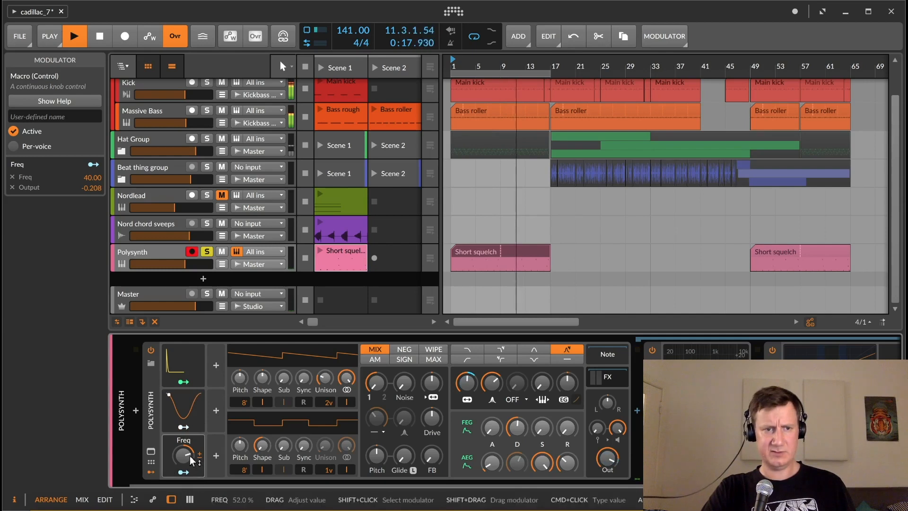
{"action": "mouse_move", "coordinate": [189, 460]}
{"action": "left_mouse_down"}
{"action": "mouse_move", "coordinate": [188, 485]}
{"action": "mouse_move", "coordinate": [185, 457]}
{"action": "mouse_move", "coordinate": [185, 464]}
{"action": "left_mouse_up"}
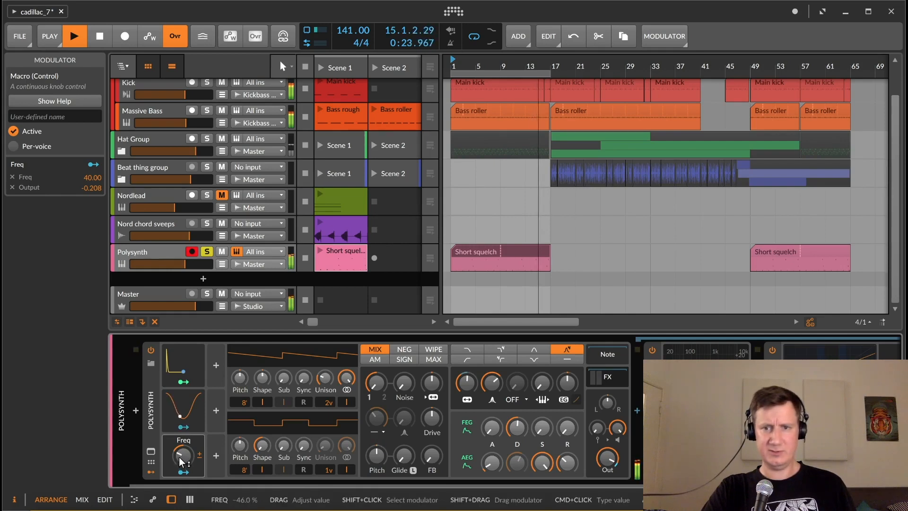
{"action": "mouse_move", "coordinate": [185, 461]}
{"action": "left_mouse_down"}
{"action": "mouse_move", "coordinate": [183, 450]}
{"action": "mouse_move", "coordinate": [186, 463]}
{"action": "left_mouse_up"}
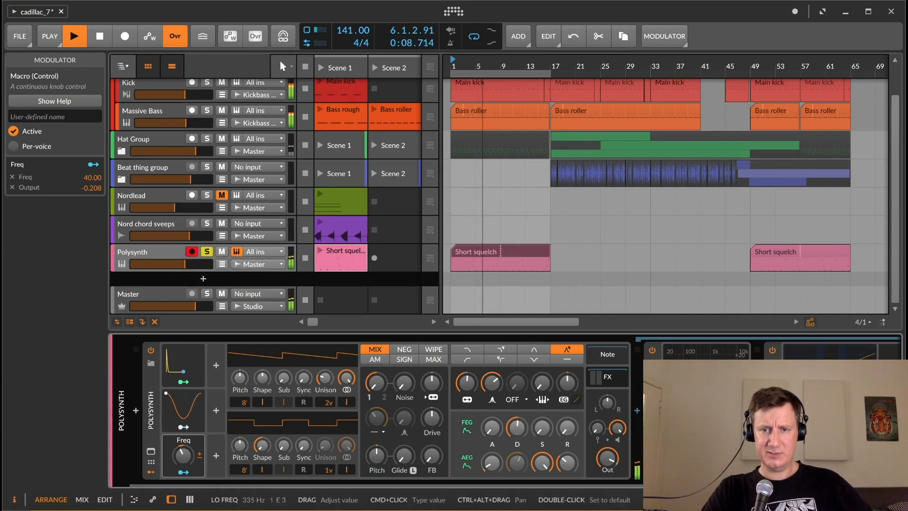
{"action": "mouse_move", "coordinate": [191, 456]}
{"action": "left_mouse_down"}
{"action": "mouse_move", "coordinate": [191, 466]}
{"action": "mouse_move", "coordinate": [189, 442]}
{"action": "mouse_move", "coordinate": [190, 464]}
{"action": "left_mouse_up"}
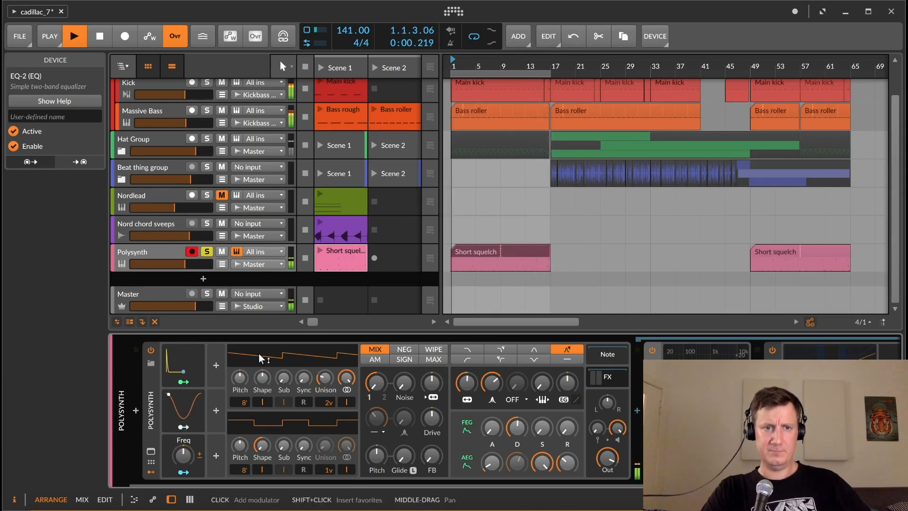
- Unsolo the Polysynth track and lower its volume to -7.9 dB
{"action": "left_click", "coordinate": [207, 252]}
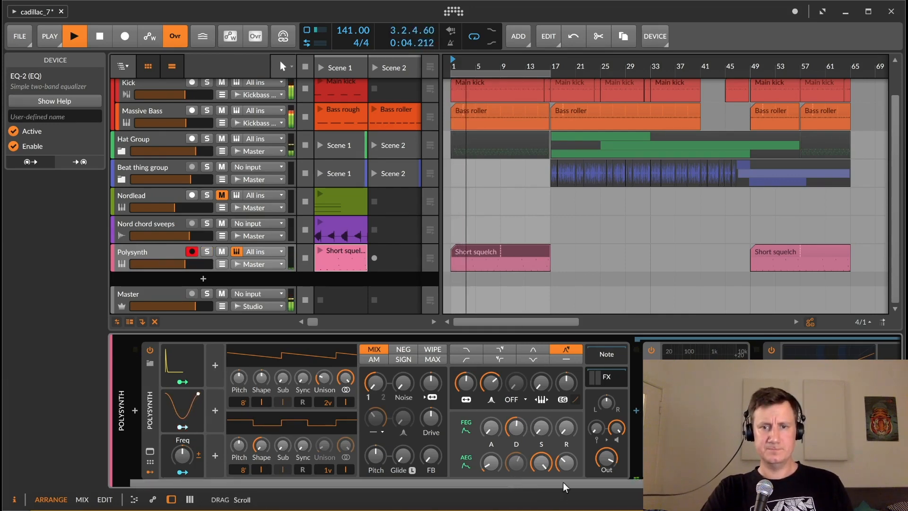
{"action": "left_click_drag", "start_coordinate": [563, 483], "coordinate": [711, 484]}
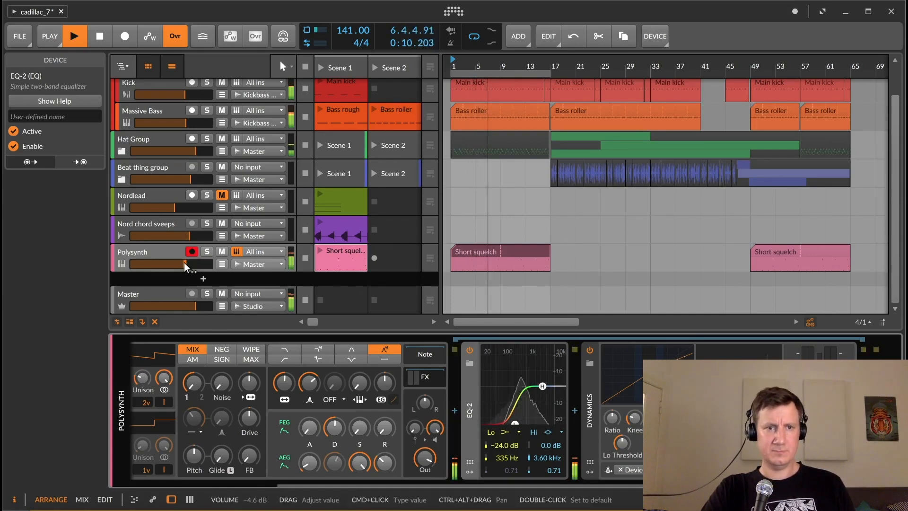
{"action": "left_click_drag", "start_coordinate": [185, 264], "coordinate": [181, 263]}
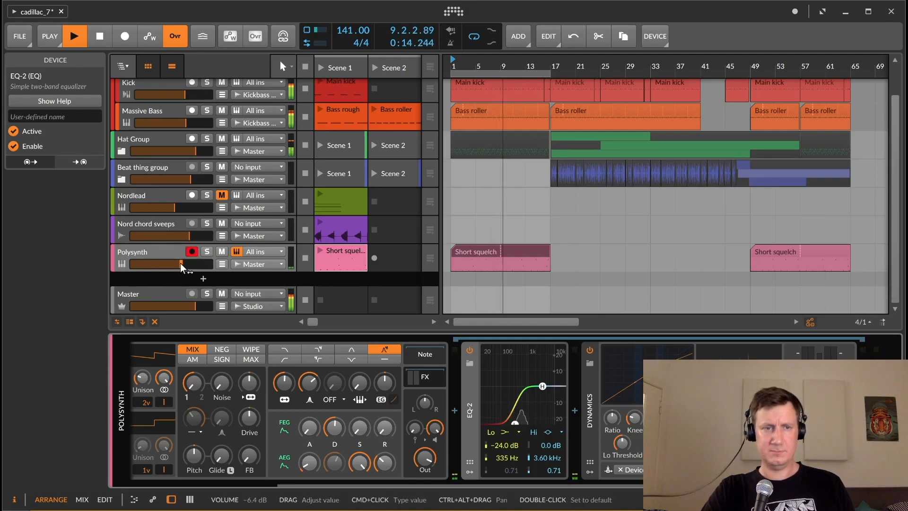
{"action": "left_click_drag", "start_coordinate": [181, 263], "coordinate": [178, 263]}
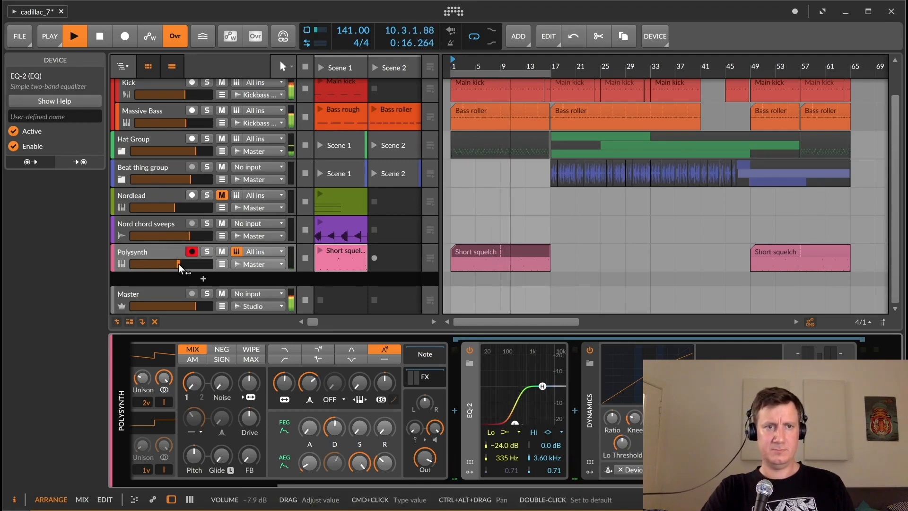
- Sweep the Freq macro within the full mix, stop playback, and place the arranger cursor at bar 1
{"action": "left_click_drag", "start_coordinate": [447, 483], "coordinate": [282, 483]}
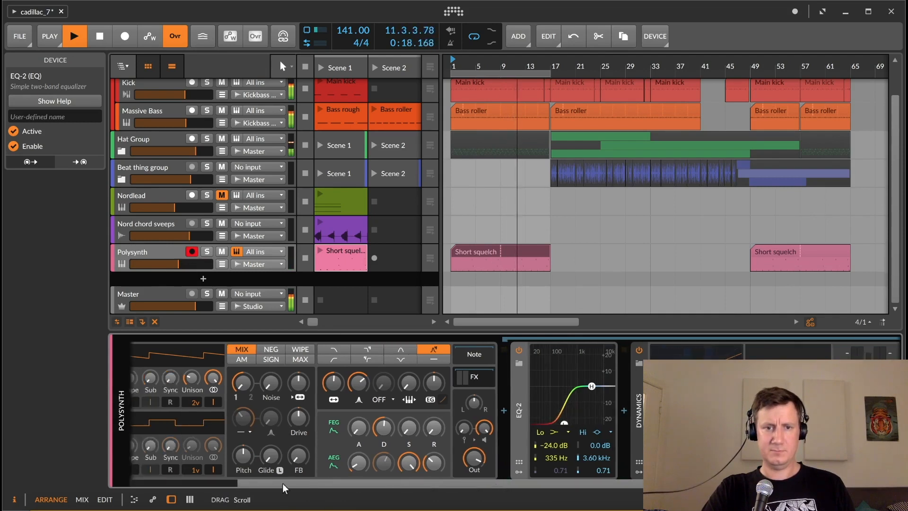
{"action": "left_click_drag", "start_coordinate": [183, 455], "coordinate": [186, 443]}
{"action": "left_click_drag", "start_coordinate": [187, 460], "coordinate": [186, 456]}
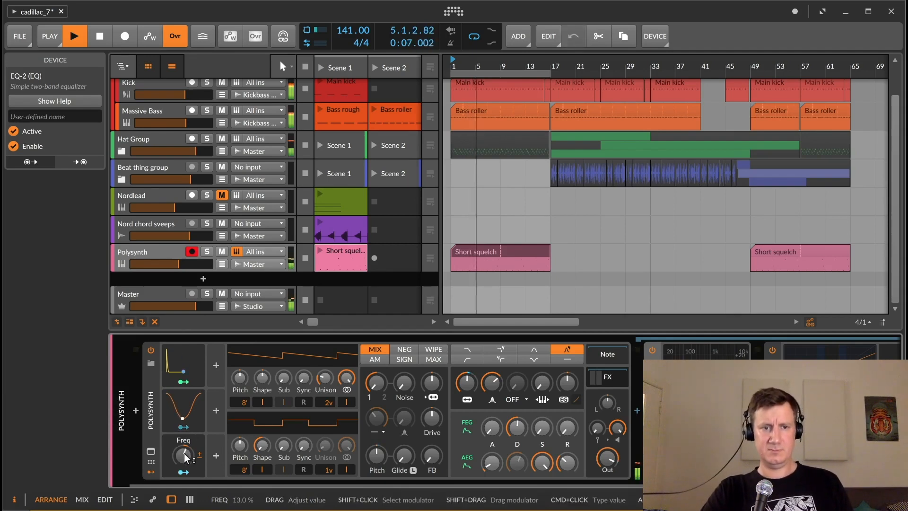
{"action": "key", "text": "space"}
{"action": "left_click", "coordinate": [491, 210]}
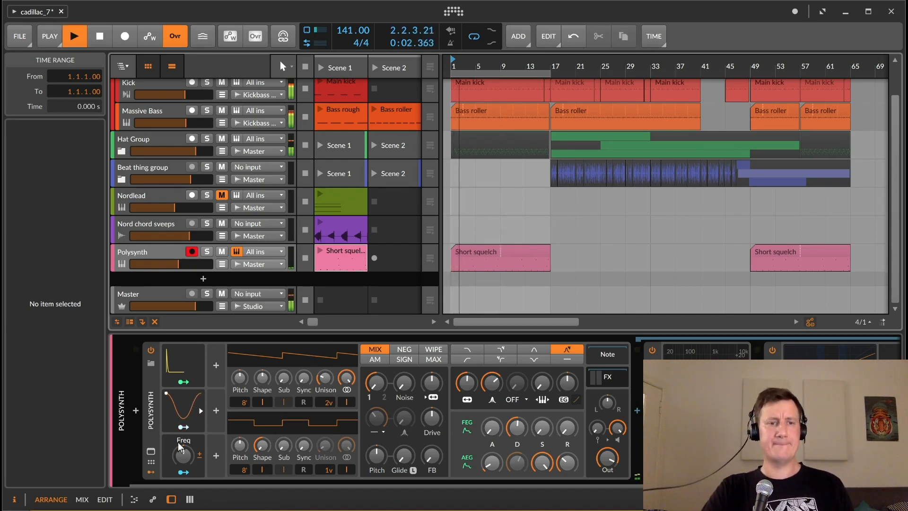
- Add a Random modulator to the Polysynth and set its trigger mode to Note
{"action": "left_click", "coordinate": [220, 368]}
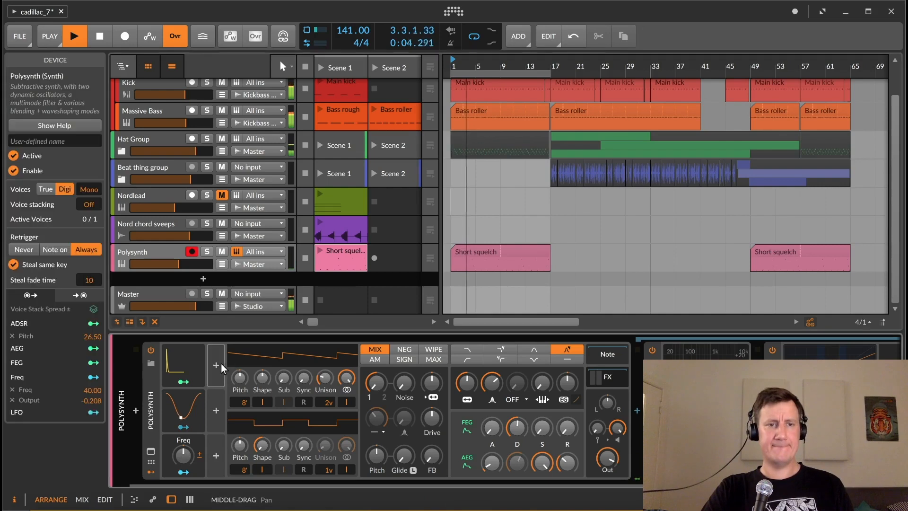
{"action": "left_click", "coordinate": [217, 365]}
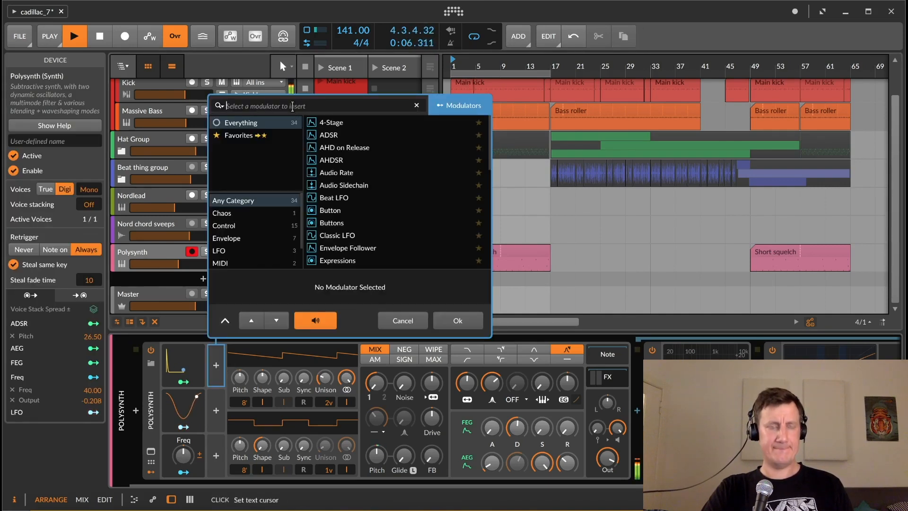
{"action": "type", "text": "ran"}
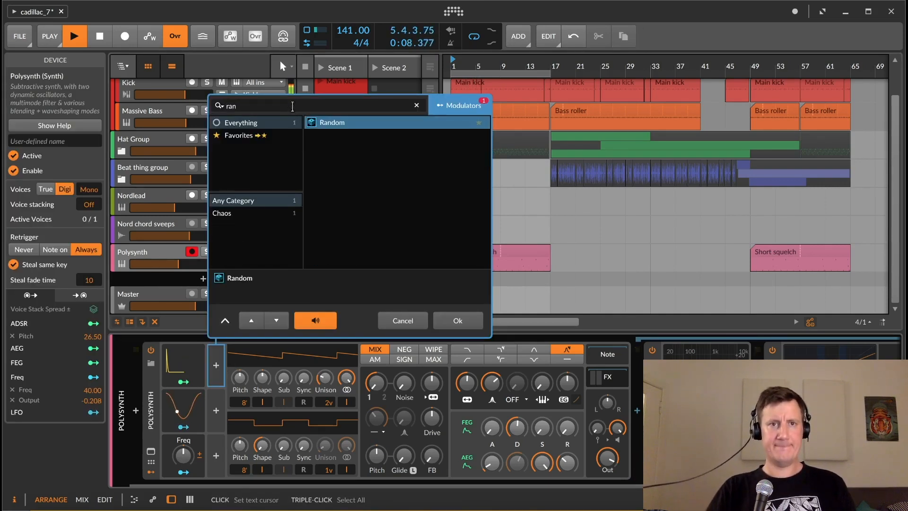
{"action": "key", "text": "Return"}
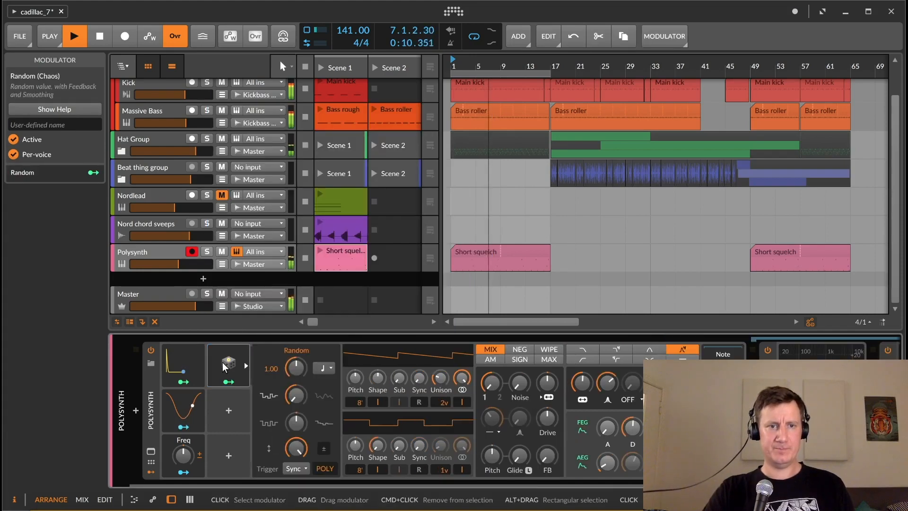
{"action": "left_click", "coordinate": [294, 470]}
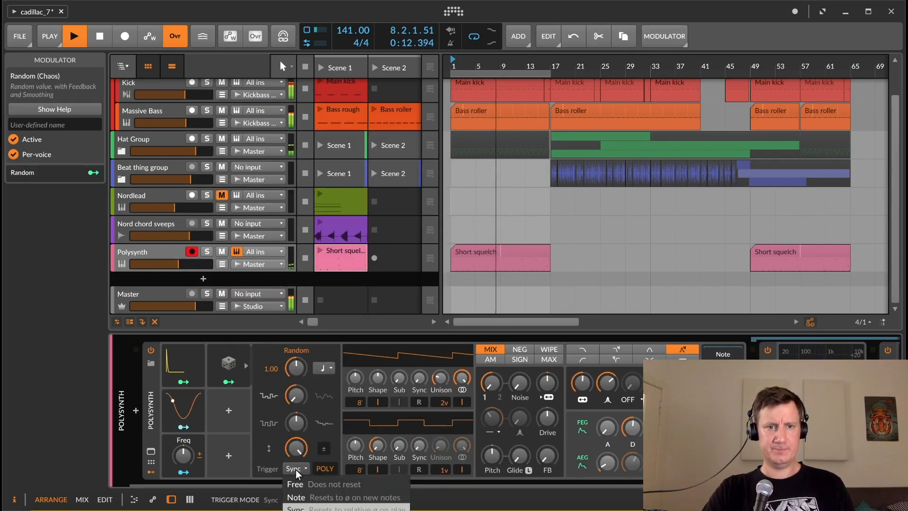
{"action": "left_click", "coordinate": [296, 497]}
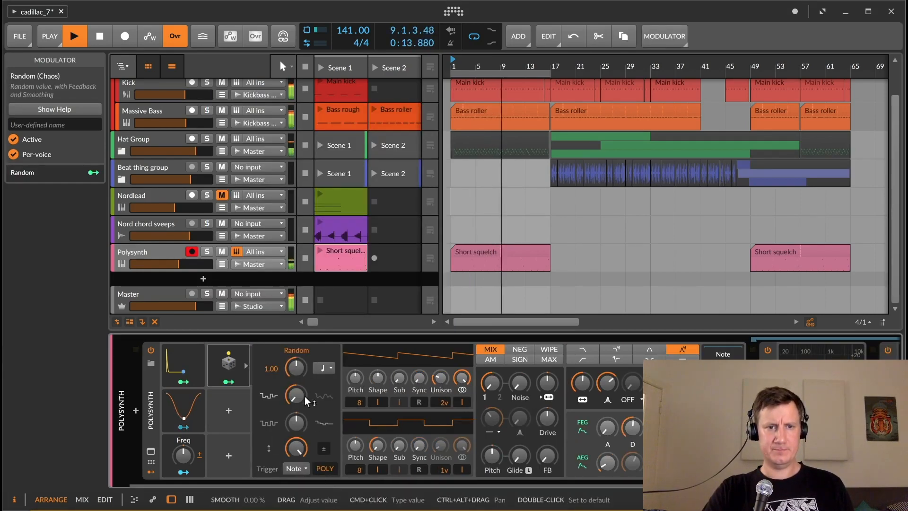
- Map the Random modulator to the Freq macro with a modulation amount of 0.190
{"action": "left_click", "coordinate": [228, 382]}
{"action": "left_click_drag", "start_coordinate": [187, 459], "coordinate": [187, 441]}
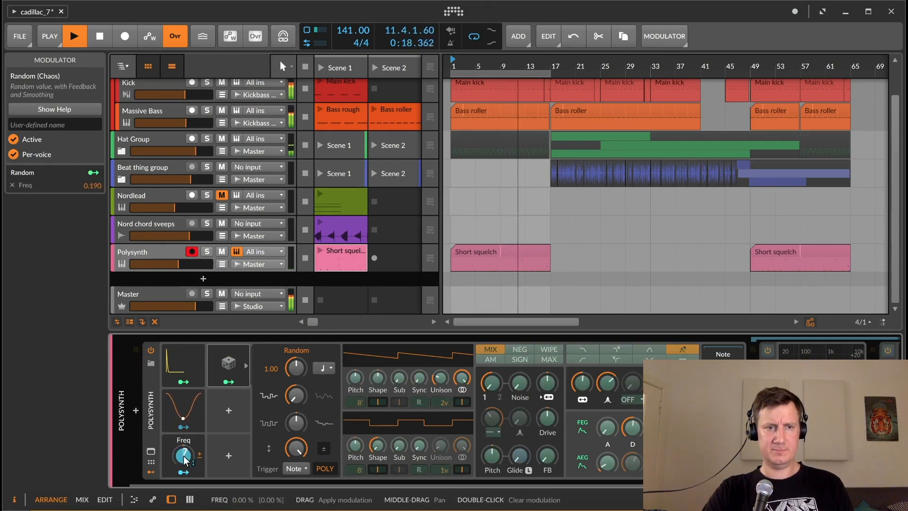
- Raise the Random modulator's modulation amount on the Freq macro to 0.600
{"action": "left_click_drag", "start_coordinate": [186, 461], "coordinate": [185, 421]}
{"action": "left_click", "coordinate": [237, 375]}
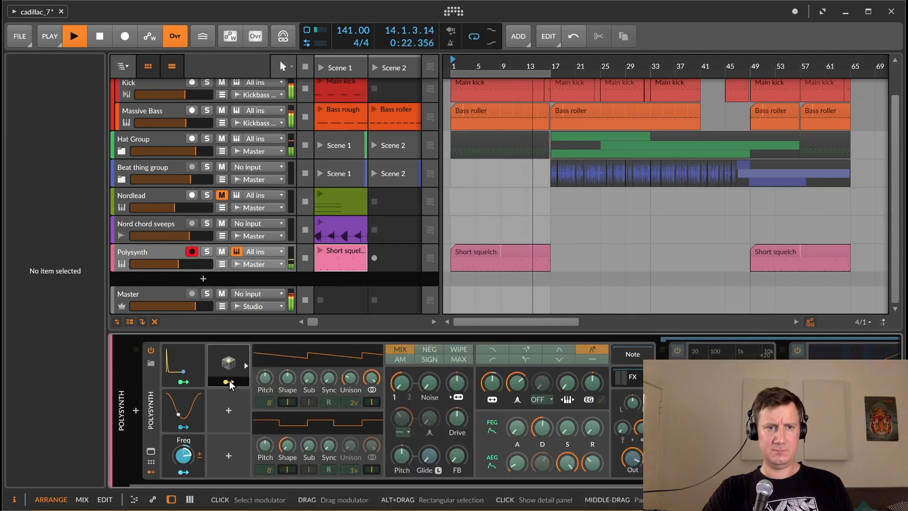
{"action": "left_click", "coordinate": [229, 381]}
{"action": "left_click", "coordinate": [234, 369]}
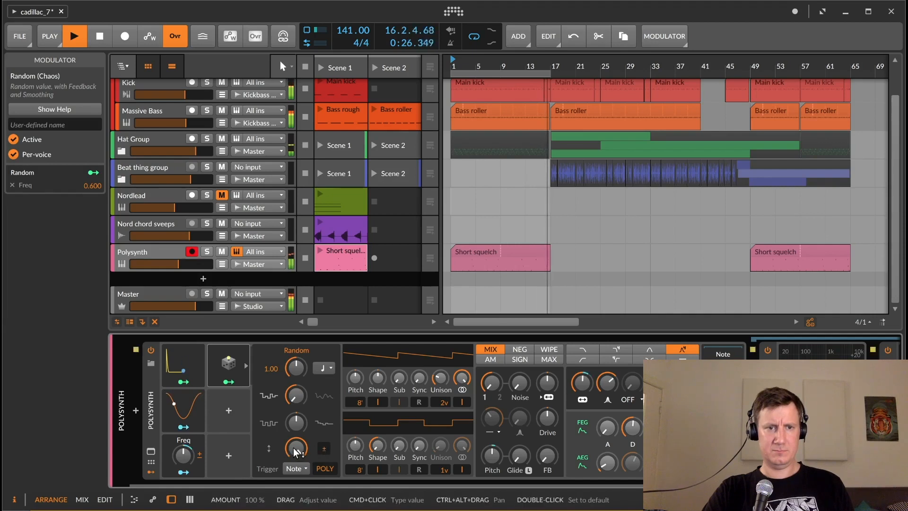
- Try different Random modulator Amount levels, such as 33.5% and 73.5%, and bring the Amount back down to 0%
{"action": "mouse_move", "coordinate": [296, 447]}
{"action": "left_mouse_down"}
{"action": "mouse_move", "coordinate": [296, 469]}
{"action": "mouse_move", "coordinate": [295, 454]}
{"action": "left_mouse_up"}
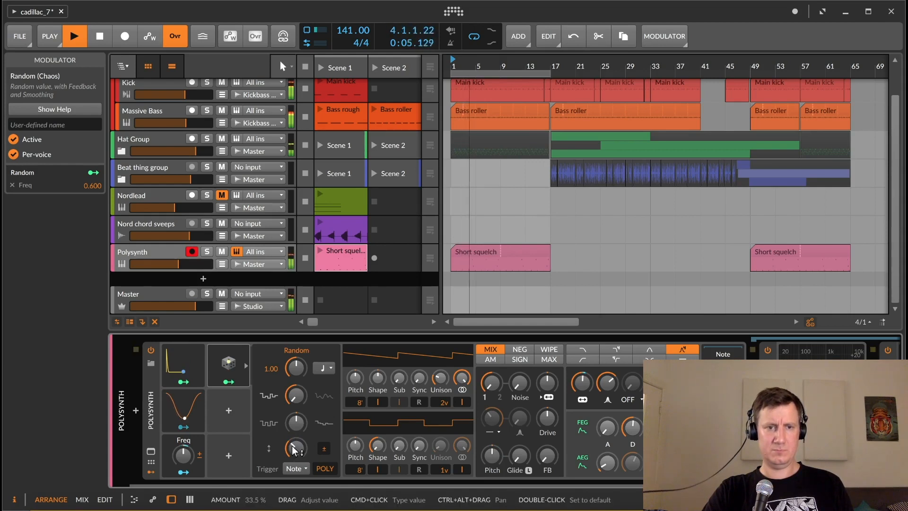
{"action": "mouse_move", "coordinate": [294, 452]}
{"action": "left_mouse_down"}
{"action": "mouse_move", "coordinate": [294, 441]}
{"action": "mouse_move", "coordinate": [300, 447]}
{"action": "left_mouse_up"}
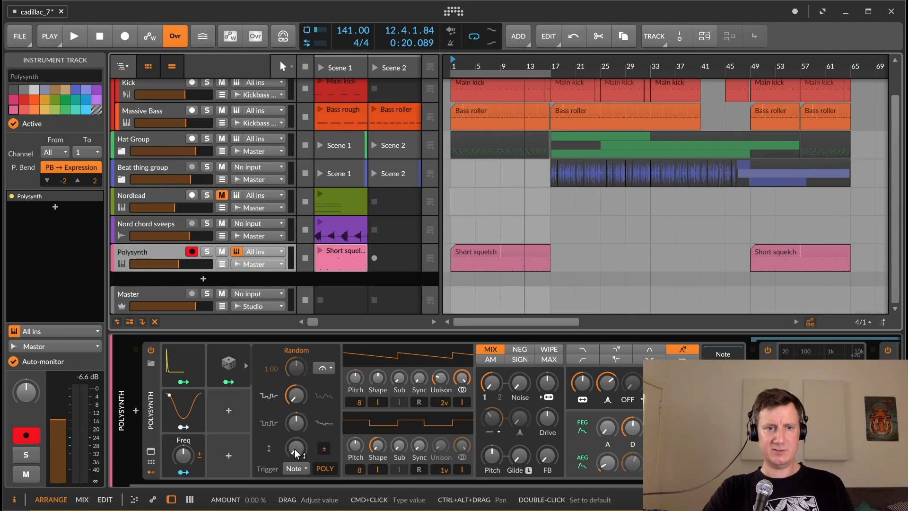
{"action": "left_click_drag", "start_coordinate": [295, 449], "coordinate": [294, 416]}
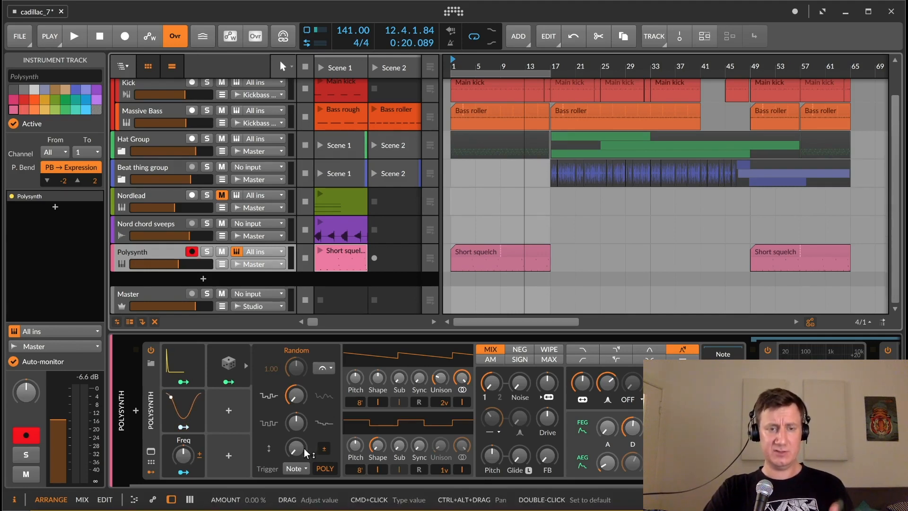
{"action": "left_click_drag", "start_coordinate": [302, 442], "coordinate": [301, 397]}
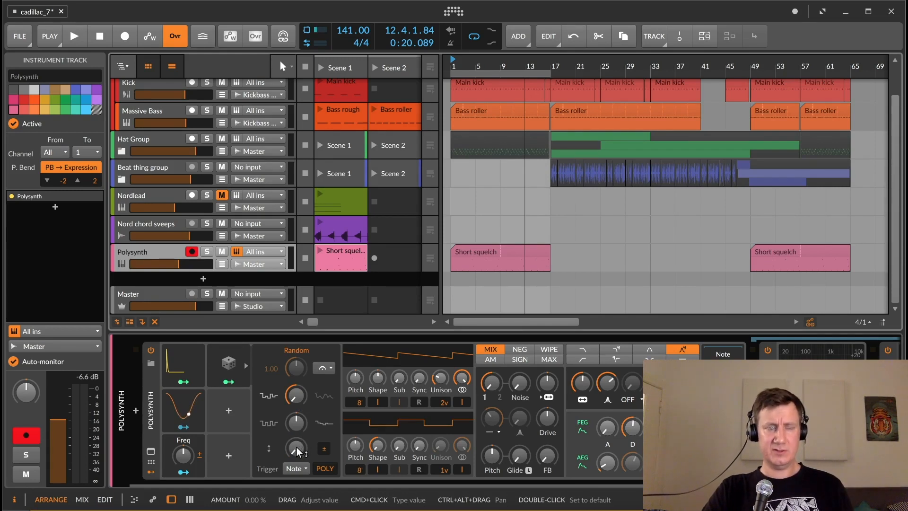
{"action": "left_click_drag", "start_coordinate": [296, 452], "coordinate": [296, 416]}
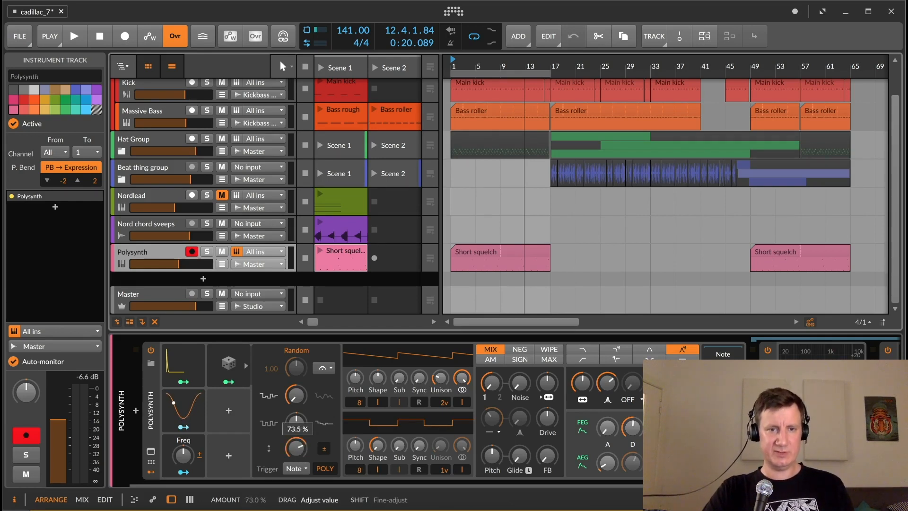
{"action": "left_click_drag", "start_coordinate": [296, 416], "coordinate": [302, 445]}
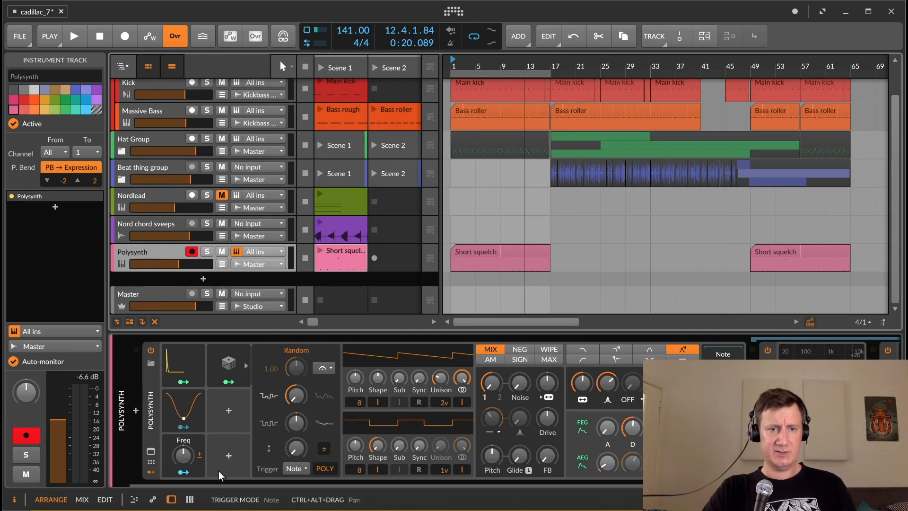
- Show the Polysynth's remote controls and add a new preset page to them
{"action": "left_click", "coordinate": [152, 462]}
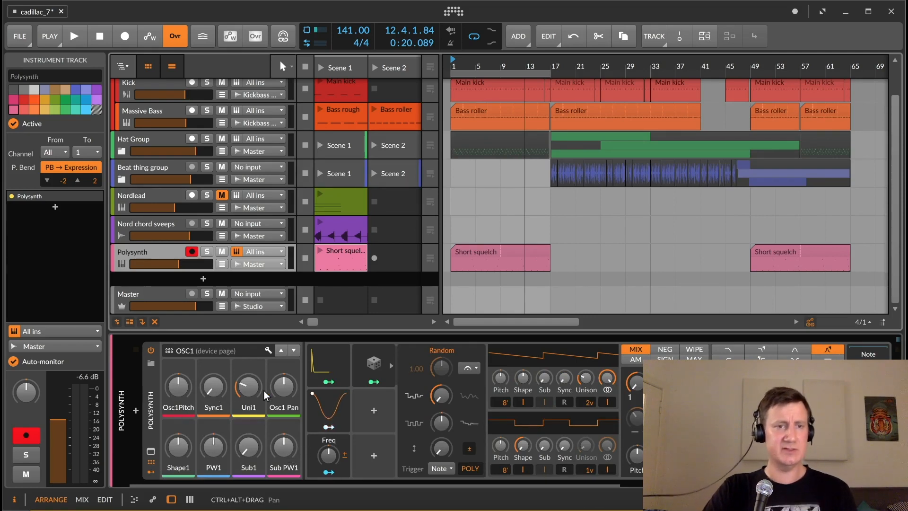
{"action": "left_click", "coordinate": [211, 351]}
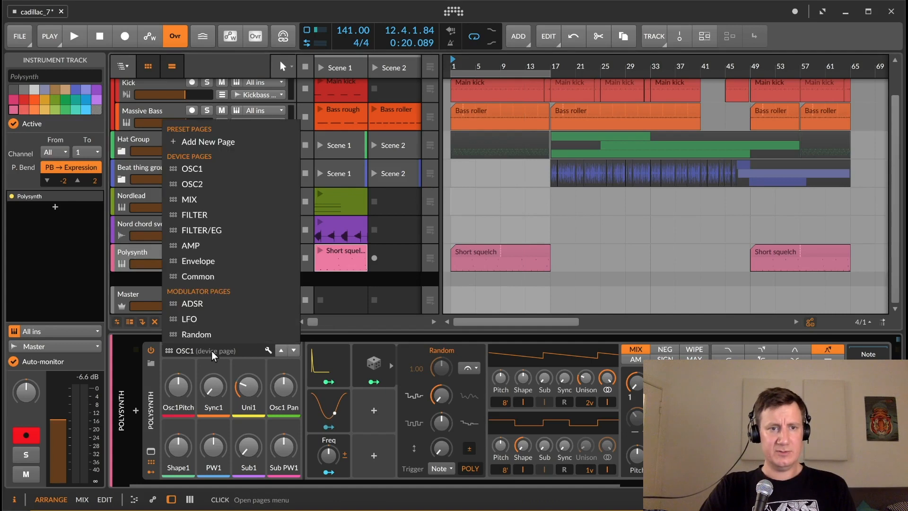
{"action": "left_click", "coordinate": [218, 141]}
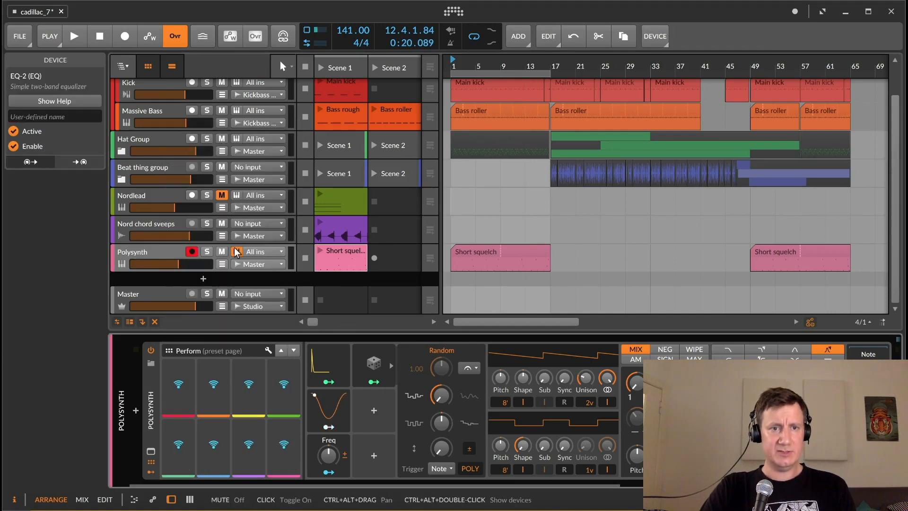
- Map the first remote control slot to the Random modulator's Amount, test it up to 100%, and return it to 0%
{"action": "left_click", "coordinate": [374, 365]}
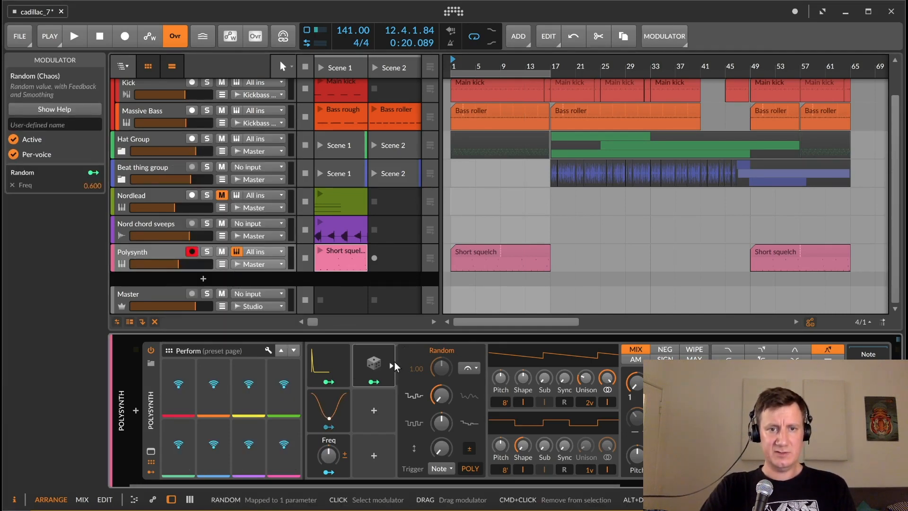
{"action": "left_click", "coordinate": [376, 357]}
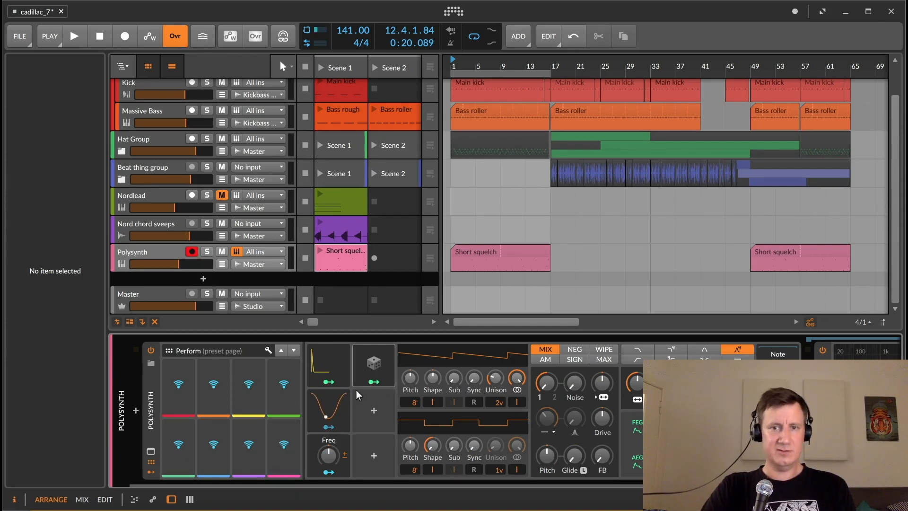
{"action": "left_click", "coordinate": [377, 368]}
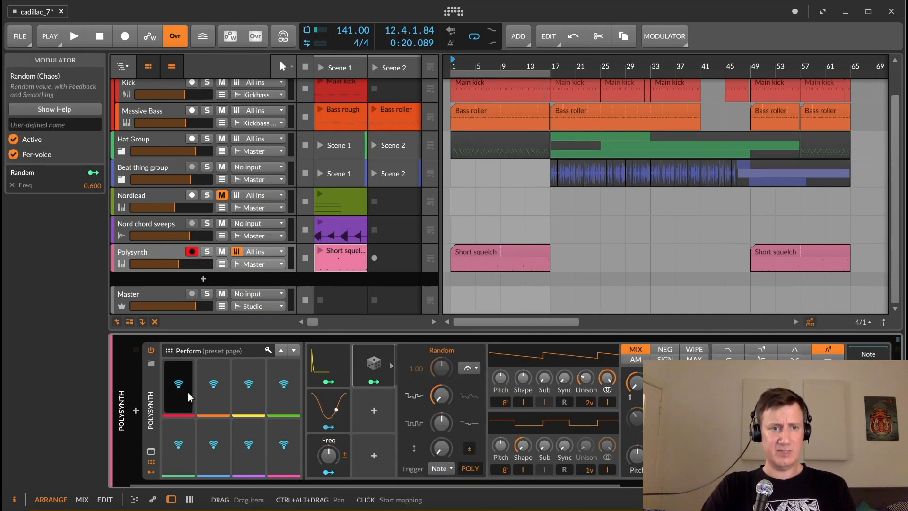
{"action": "left_click", "coordinate": [185, 390]}
{"action": "left_click", "coordinate": [448, 447]}
{"action": "left_click", "coordinate": [373, 368]}
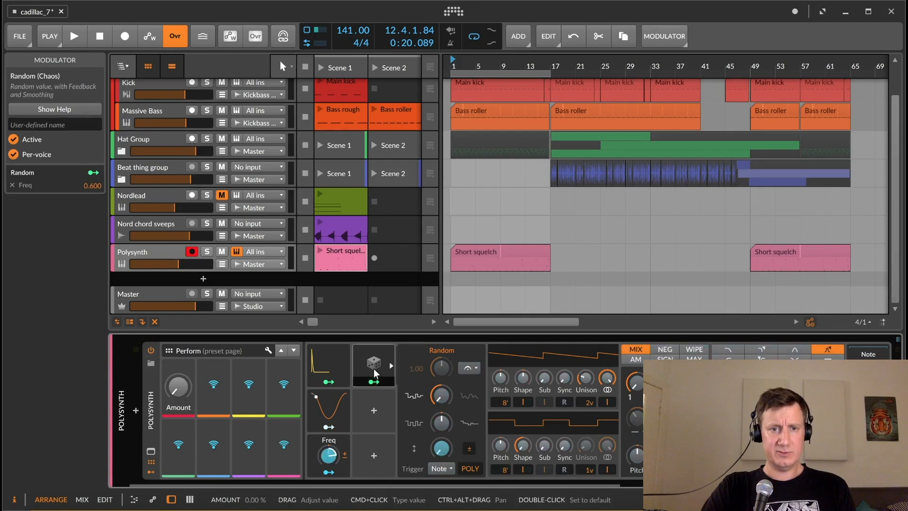
{"action": "left_click", "coordinate": [380, 361]}
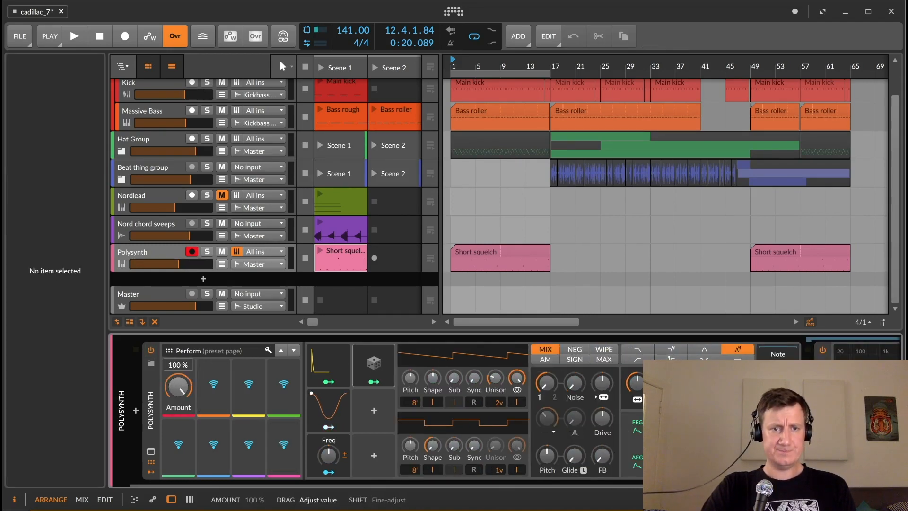
{"action": "mouse_move", "coordinate": [179, 386]}
{"action": "left_mouse_down"}
{"action": "mouse_move", "coordinate": [178, 362]}
{"action": "mouse_move", "coordinate": [178, 394]}
{"action": "left_mouse_up"}
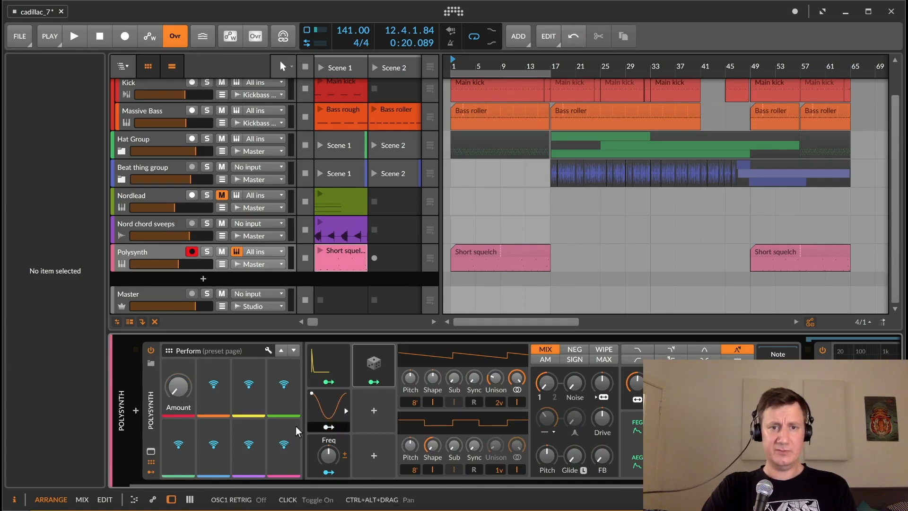
- Rename the Polysynth's first remote control to Mod amount
{"action": "left_click", "coordinate": [149, 248]}
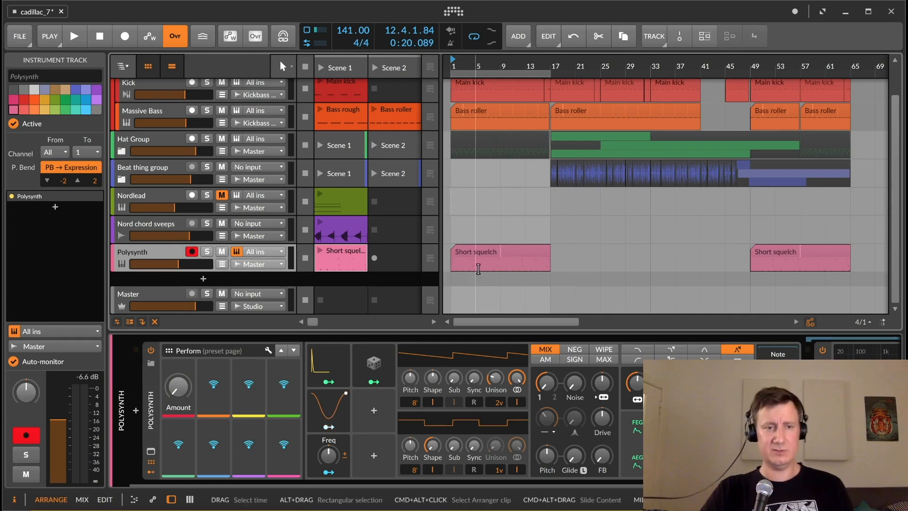
{"action": "double_click", "coordinate": [179, 408]}
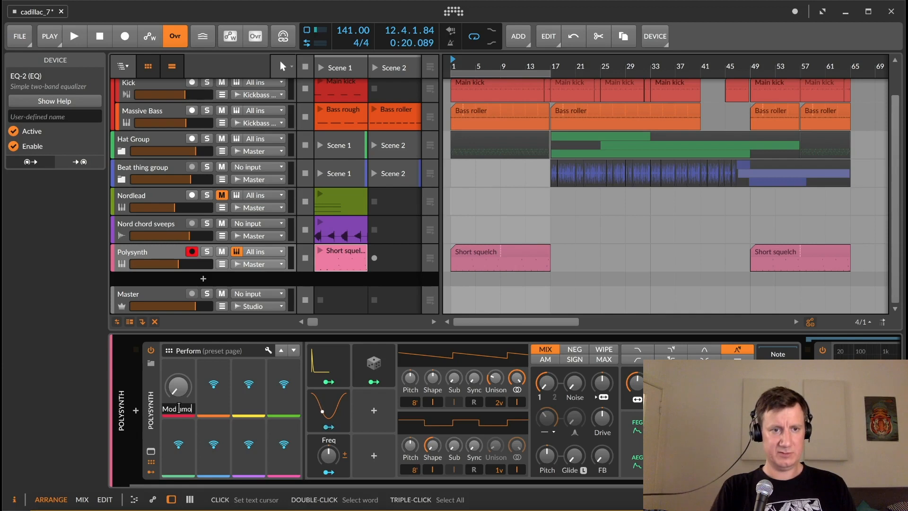
{"action": "type", "text": "unt"}
{"action": "key", "text": "Return"}
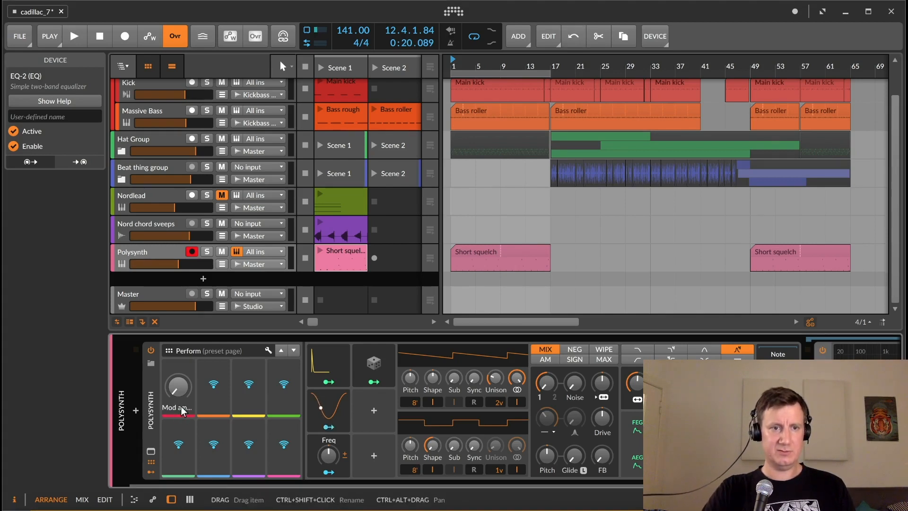
- Start playback from bar 1 and show the Polysynth track's automation lane for the Random Amount
{"action": "left_click", "coordinate": [144, 254]}
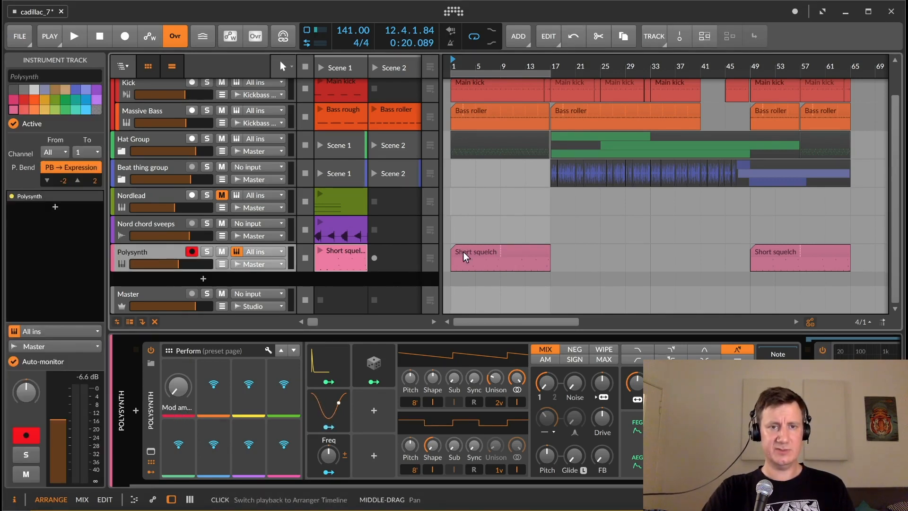
{"action": "key", "text": "space"}
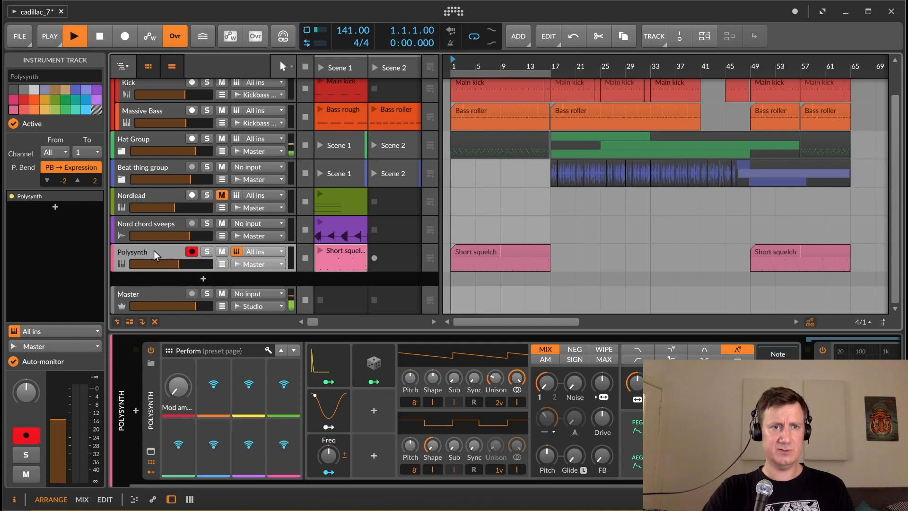
{"action": "left_click", "coordinate": [221, 264]}
{"action": "scroll", "coordinate": [475, 261], "scroll_direction": "down", "scroll_amount": 1}
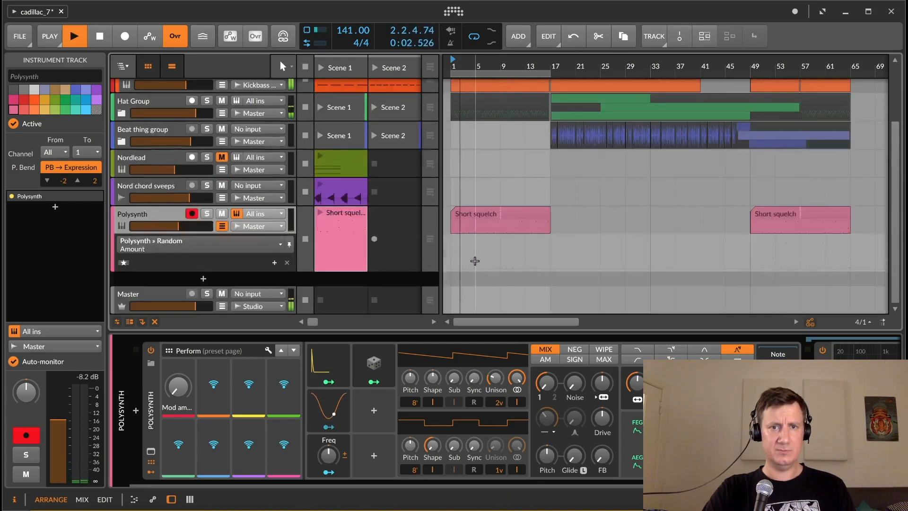
- Draw a rising Random Amount automation curve: 0% at bars 1 and 5, 10% at bar 9, 28% at bar 13, 85% at bar 17
{"action": "double_click", "coordinate": [451, 268]}
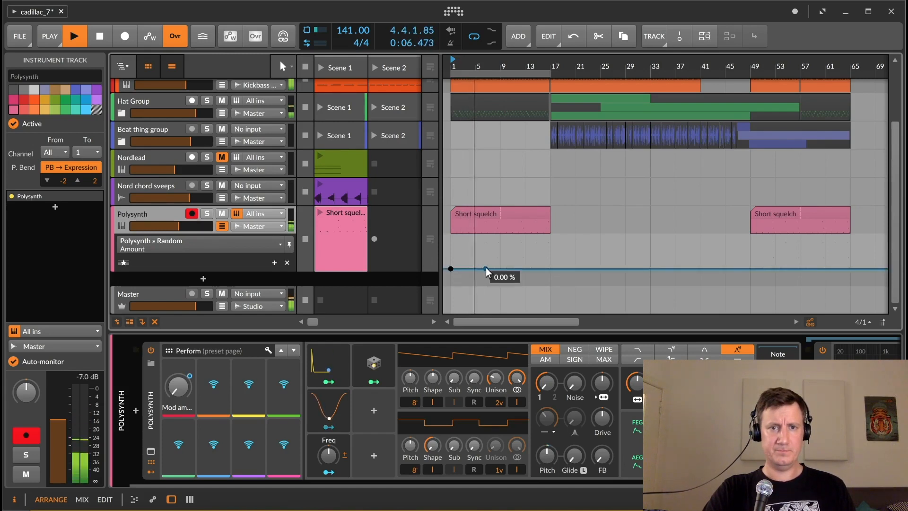
{"action": "left_click", "coordinate": [475, 269]}
{"action": "left_click_drag", "start_coordinate": [491, 269], "coordinate": [500, 265]}
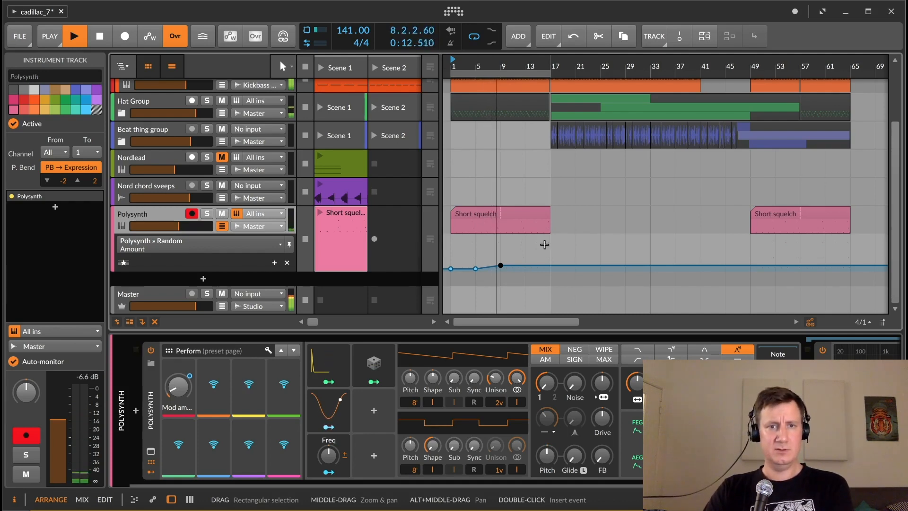
{"action": "double_click", "coordinate": [530, 265]}
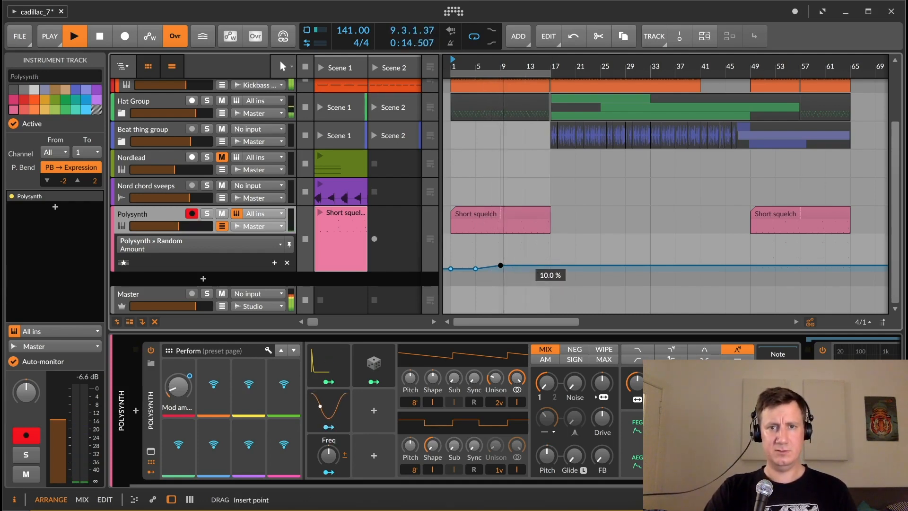
{"action": "left_click_drag", "start_coordinate": [530, 266], "coordinate": [527, 259]}
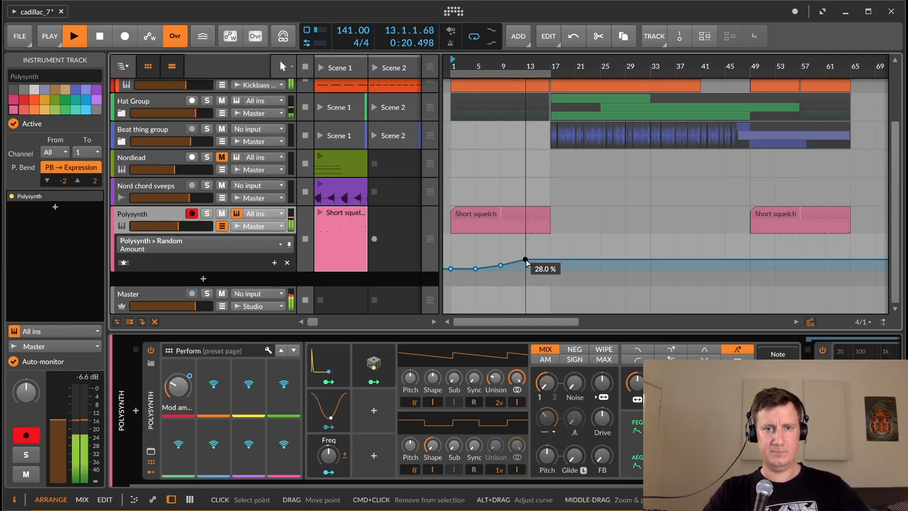
{"action": "left_click_drag", "start_coordinate": [540, 259], "coordinate": [551, 243]}
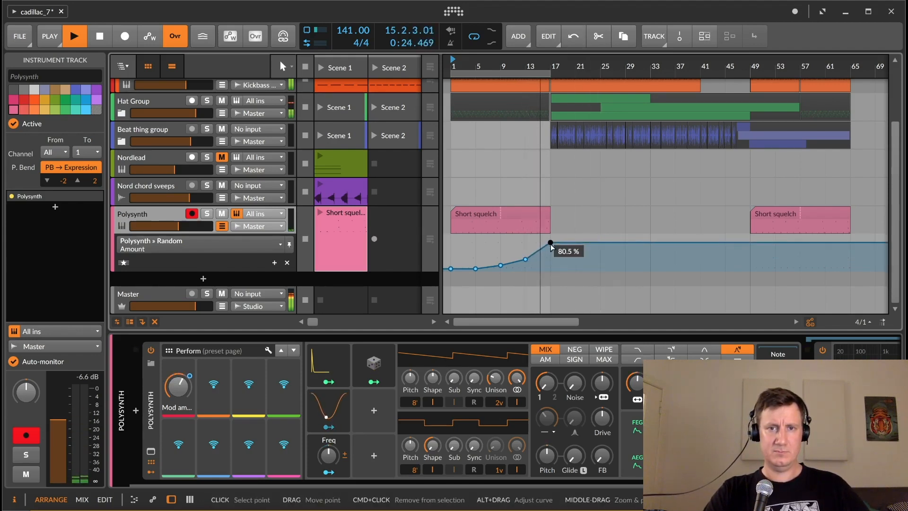
{"action": "left_click", "coordinate": [551, 242]}
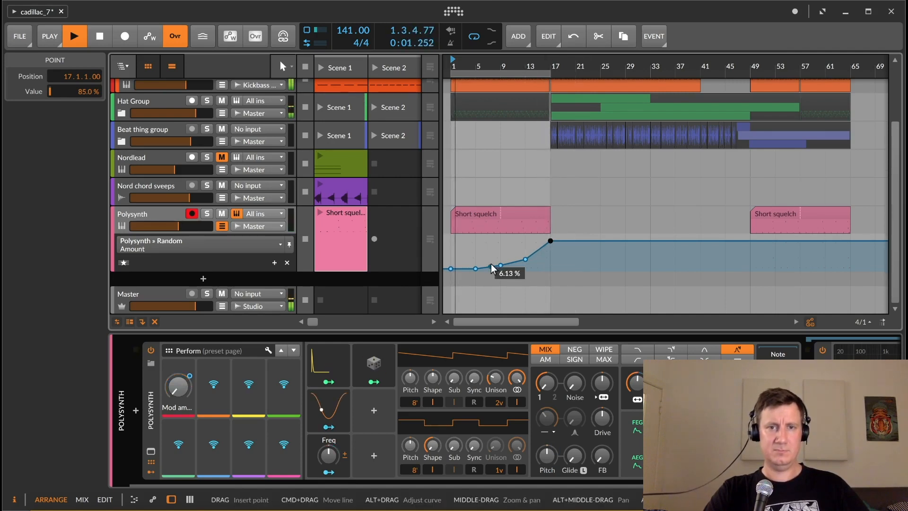
- Stop playback and drop the Random Amount automation to 0% with a point at bar 21
{"action": "key", "text": "space"}
{"action": "mouse_move", "coordinate": [482, 62]}
{"action": "left_mouse_down"}
{"action": "mouse_move", "coordinate": [481, 97]}
{"action": "mouse_move", "coordinate": [482, 63]}
{"action": "left_mouse_up"}
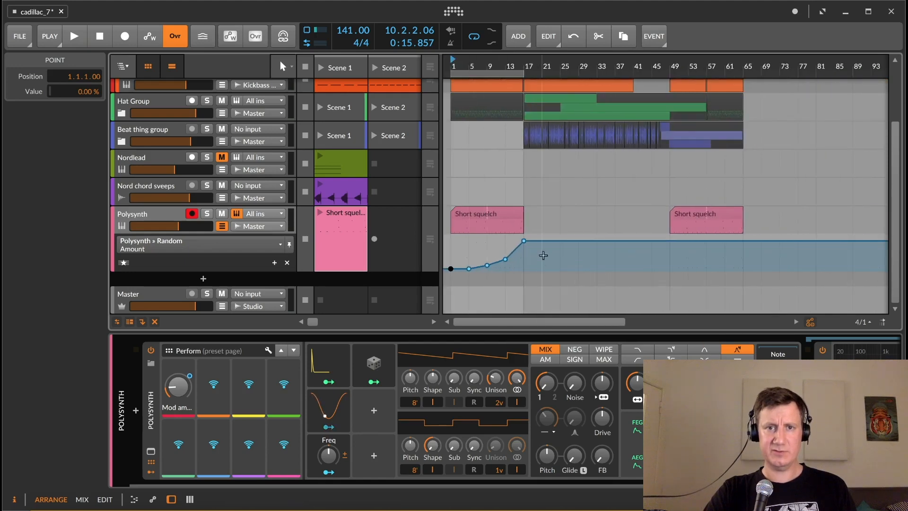
{"action": "left_click_drag", "start_coordinate": [522, 241], "coordinate": [524, 269]}
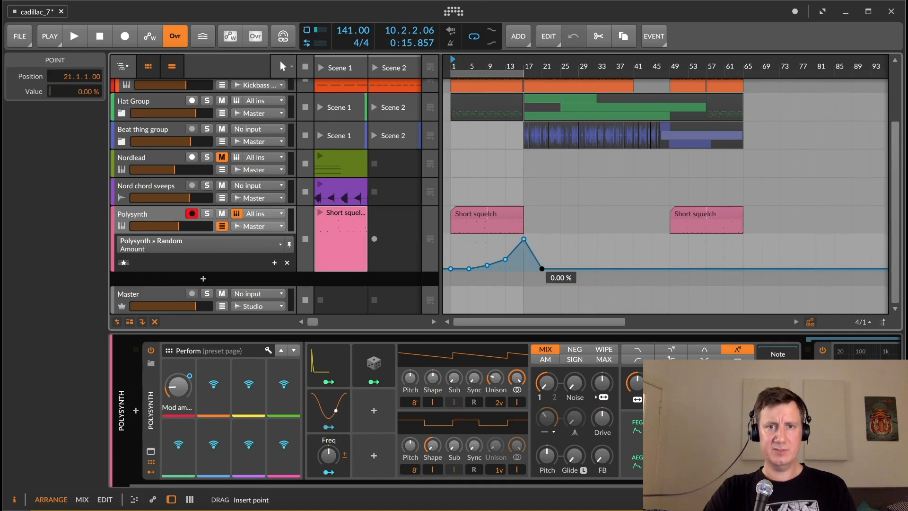
- Play from bar 49 and shape the Polysynth's Random Amount automation from 0% at bar 57 up to 100% at bar 61
{"action": "left_click", "coordinate": [670, 251]}
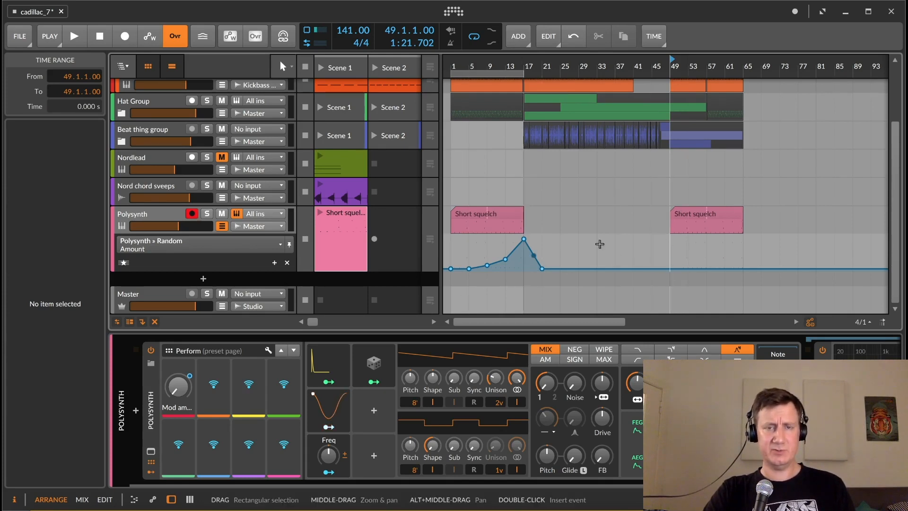
{"action": "key", "text": "space"}
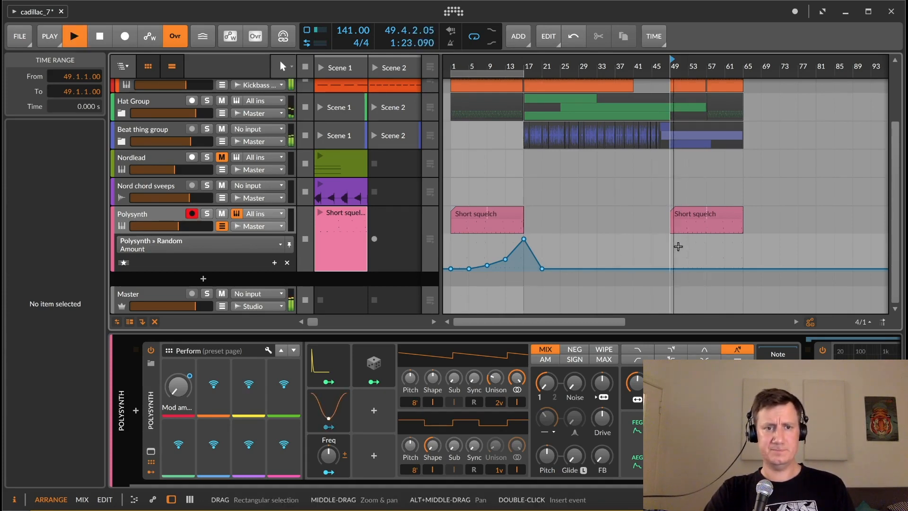
{"action": "left_click", "coordinate": [670, 268]}
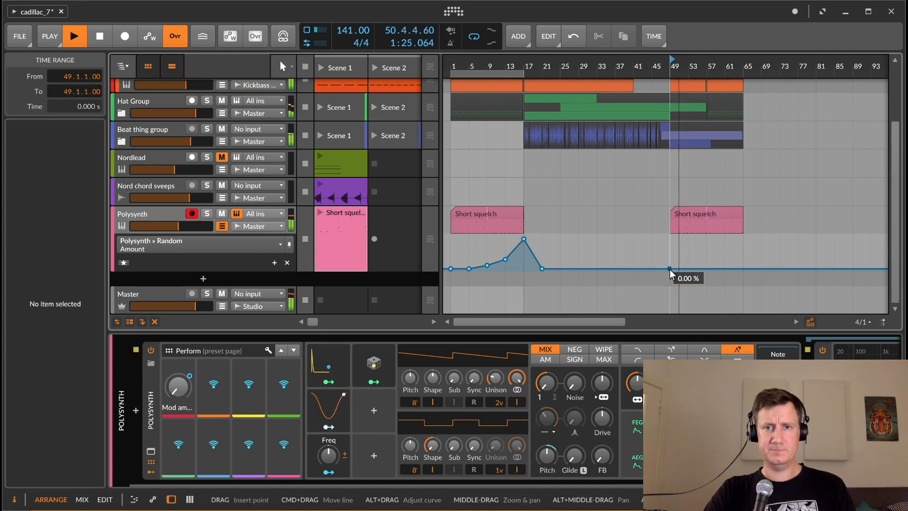
{"action": "left_click", "coordinate": [708, 268]}
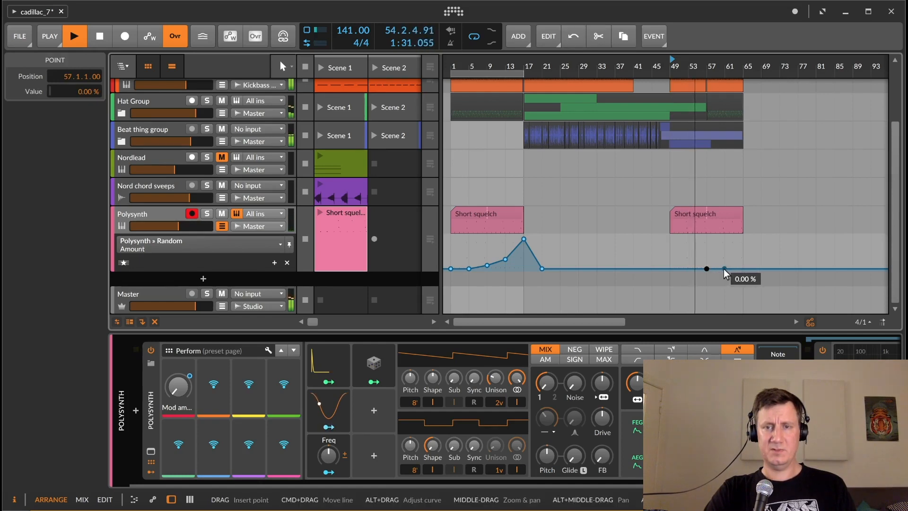
{"action": "left_click_drag", "start_coordinate": [725, 268], "coordinate": [726, 236]}
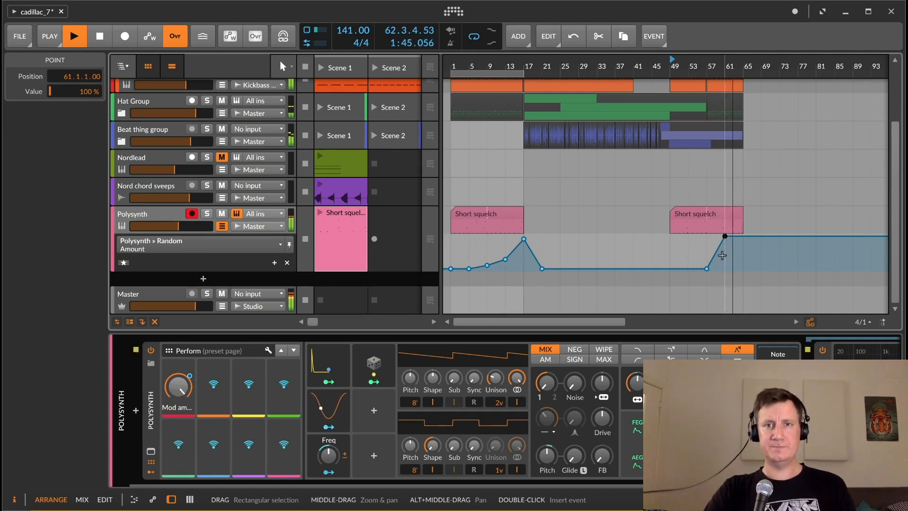
- Inspect the two Short squelch arranger clips and replay the arrangement from bar 49
{"action": "left_click", "coordinate": [696, 212]}
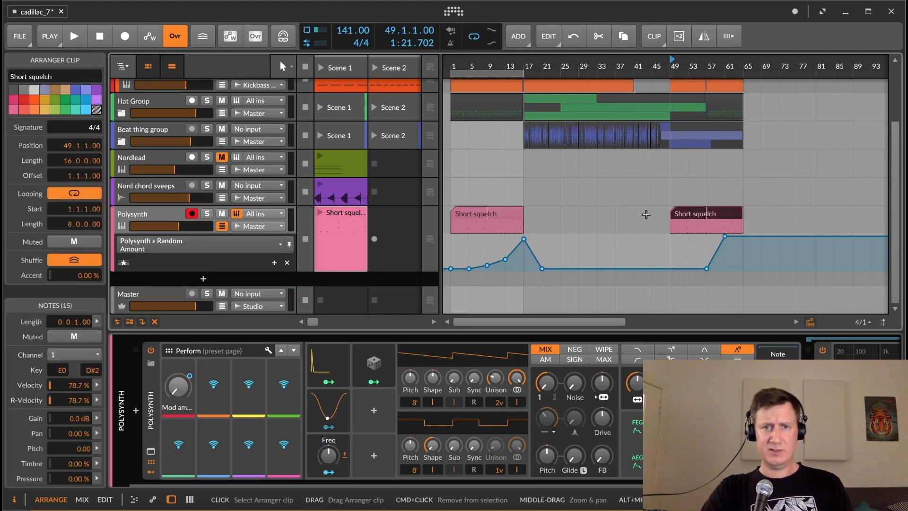
{"action": "left_click", "coordinate": [477, 213]}
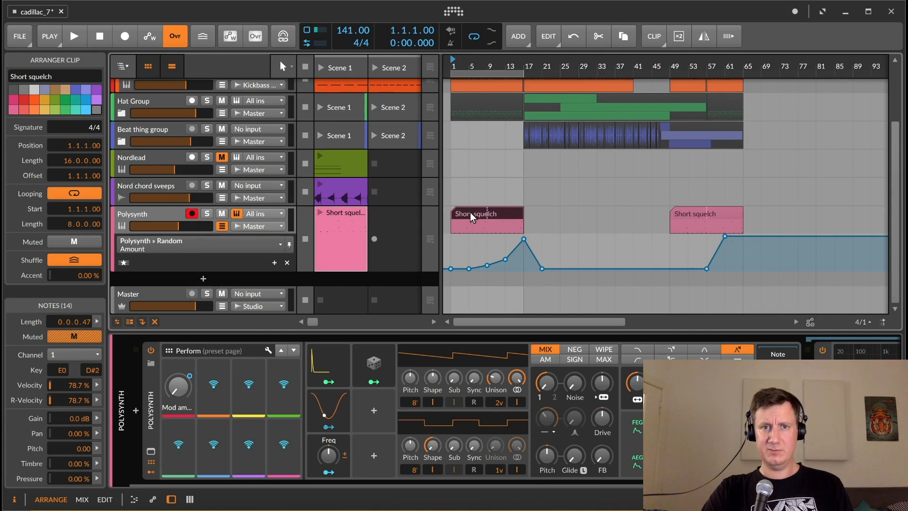
{"action": "left_click", "coordinate": [691, 217]}
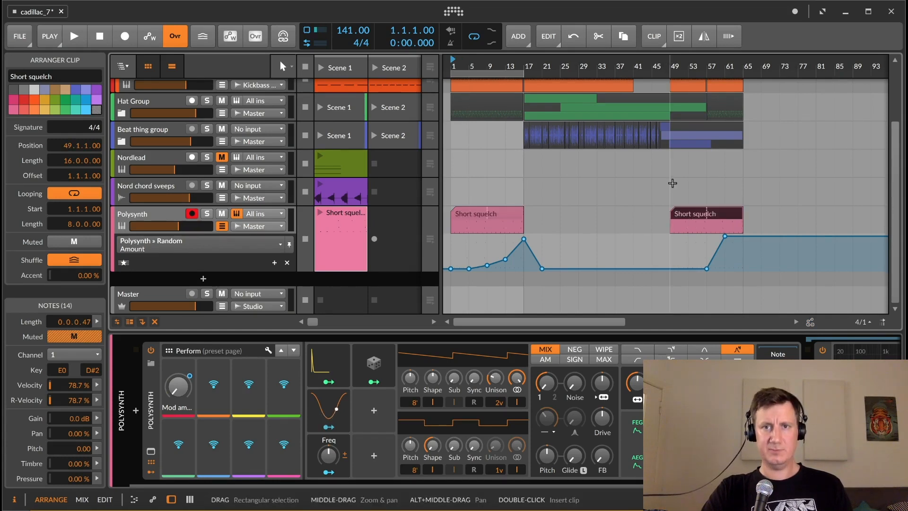
{"action": "left_click", "coordinate": [678, 200]}
{"action": "key", "text": "space"}
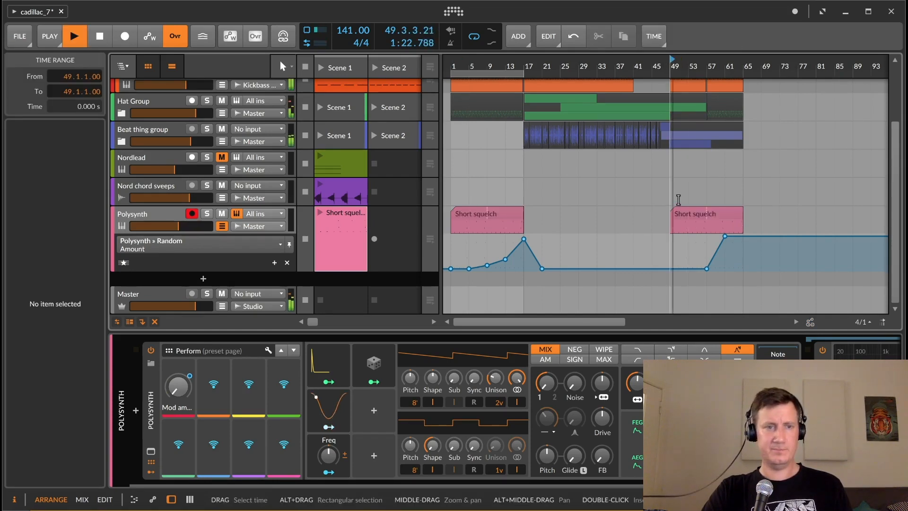
- Place the final 100% Random Amount automation point at bar 65 and save the project
{"action": "left_click_drag", "start_coordinate": [730, 67], "coordinate": [711, 118]}
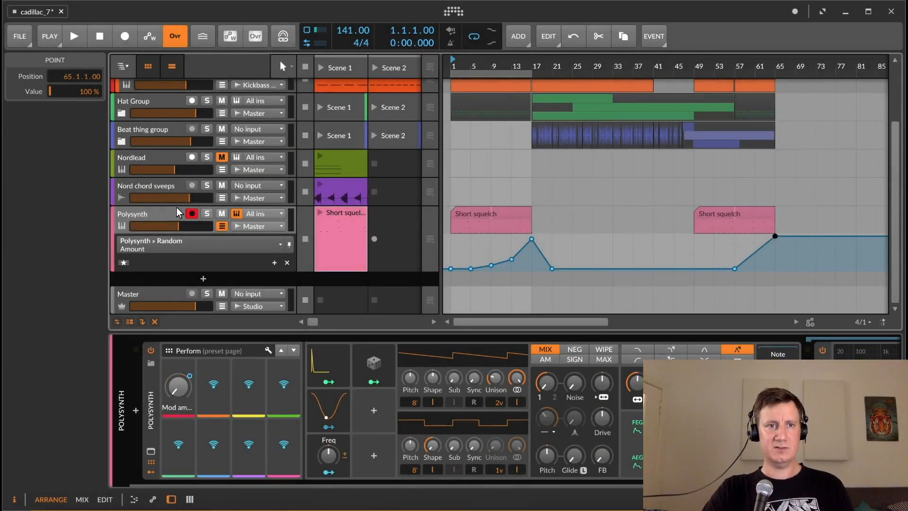
{"action": "left_click", "coordinate": [231, 220]}
{"action": "left_click", "coordinate": [18, 38]}
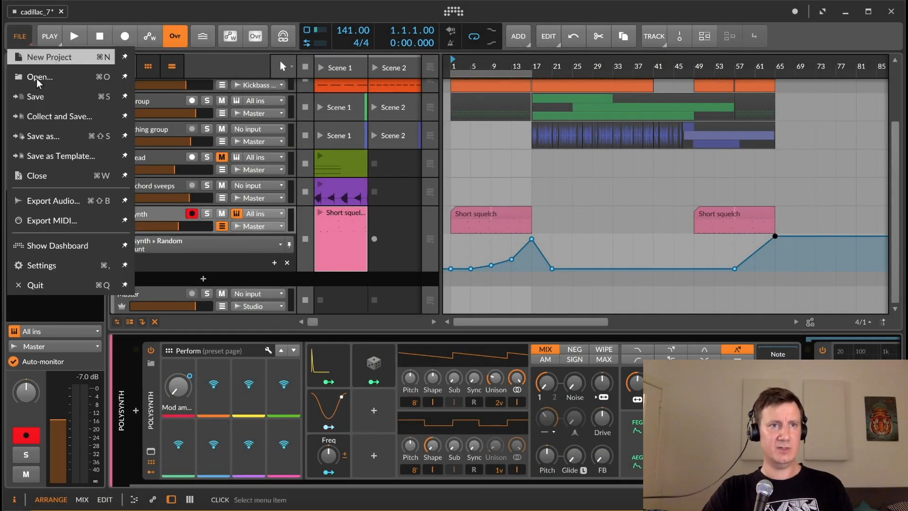
{"action": "left_click", "coordinate": [37, 94]}
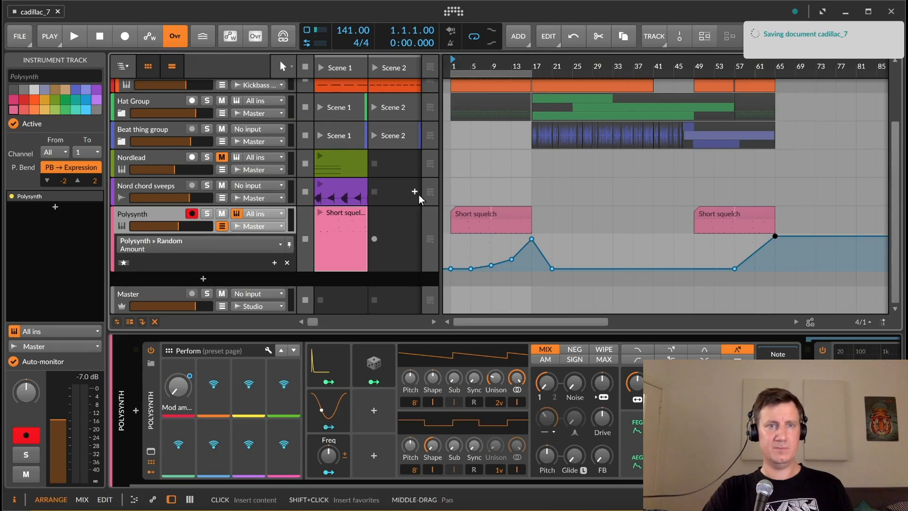